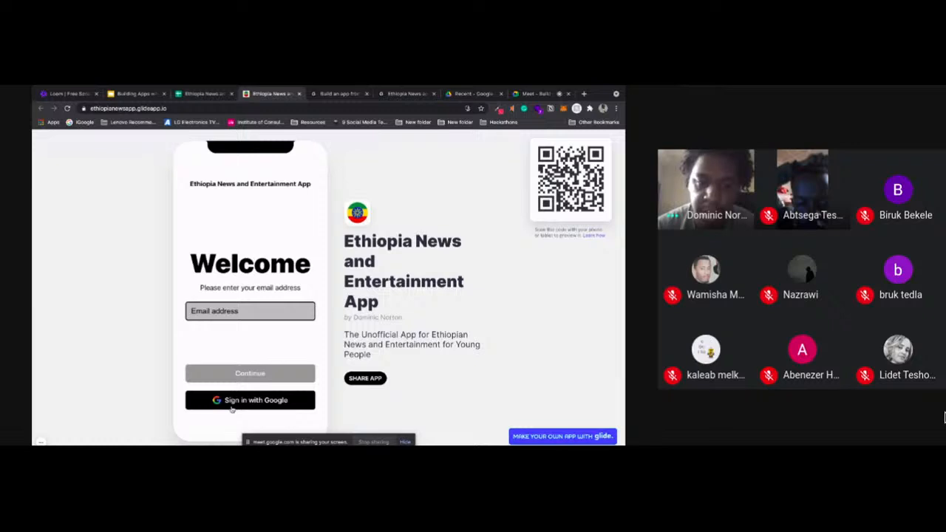
Sign in to the Ethiopia News and Entertainment App with the Google account on the custom domain
click(231, 407)
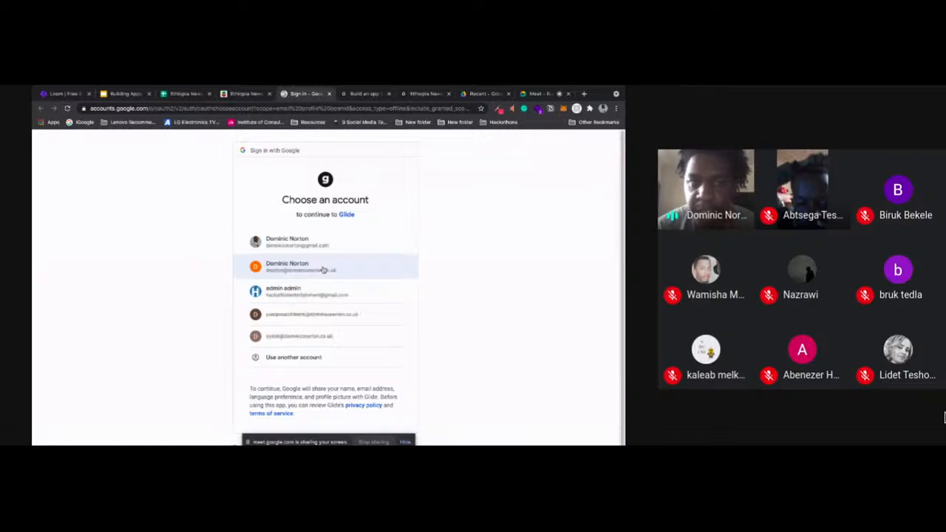
click(323, 269)
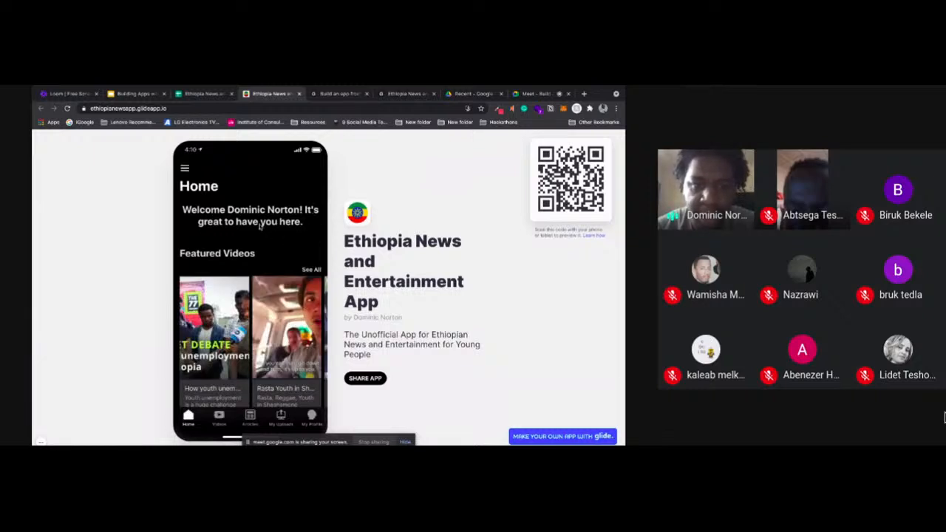
Open the featured video about youth unemployment and examine its description, player, rating and comment section
scroll(276, 226, down, 1)
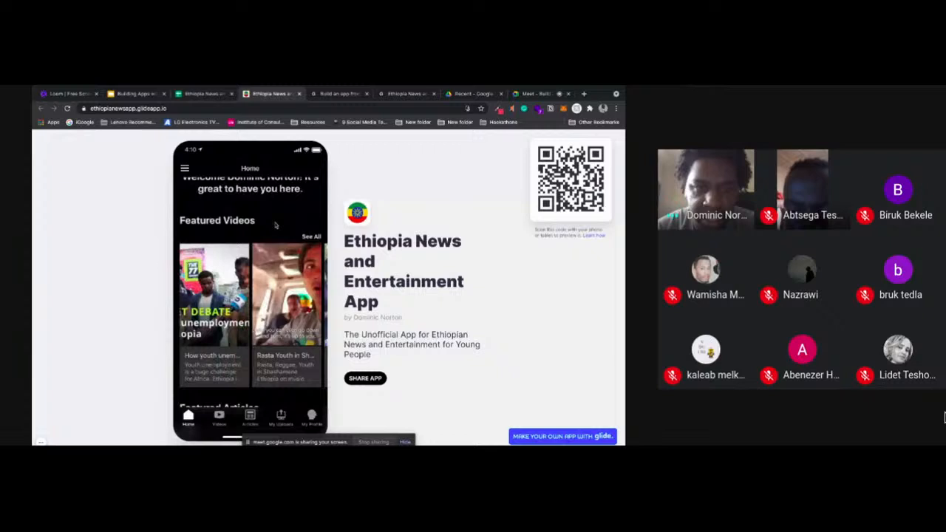
click(311, 236)
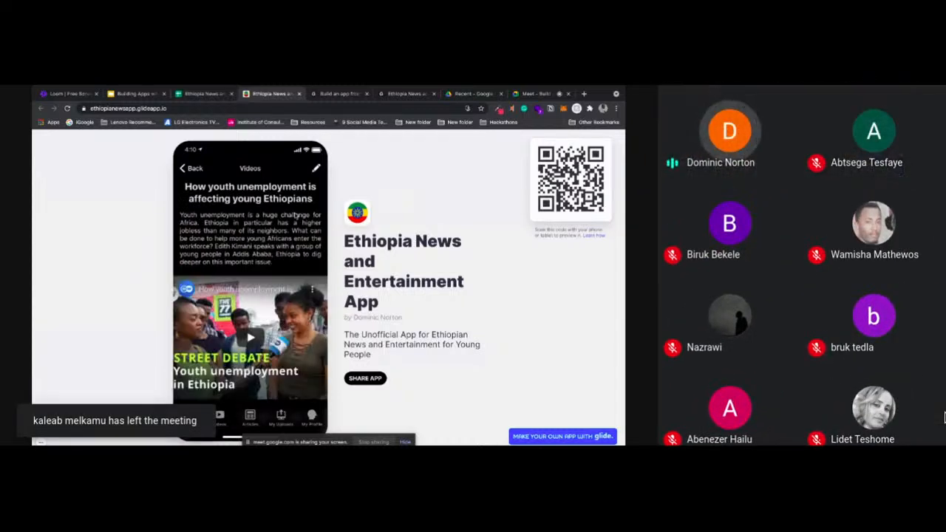
scroll(294, 235, down, 1)
scroll(295, 235, down, 2)
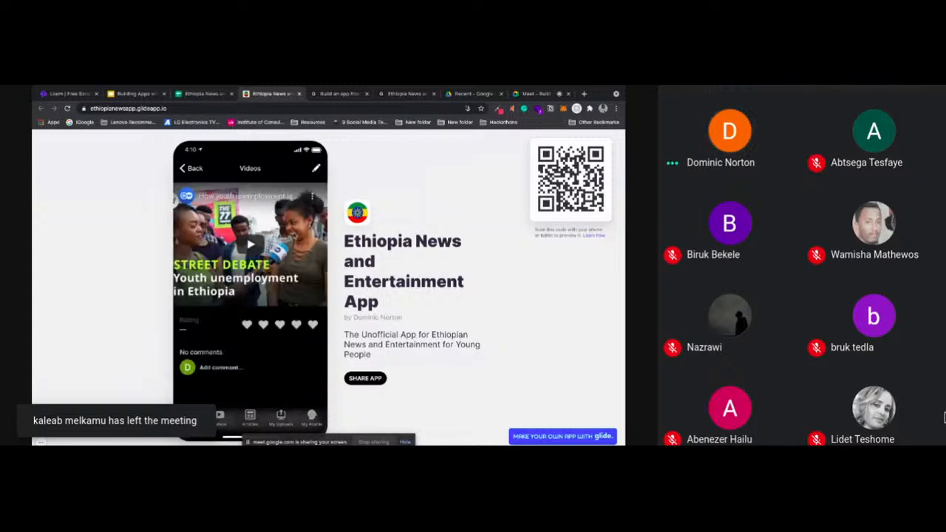
scroll(223, 332, down, 1)
Post the comment "Hello World" on the youth unemployment video and return to the Home screen
click(222, 338)
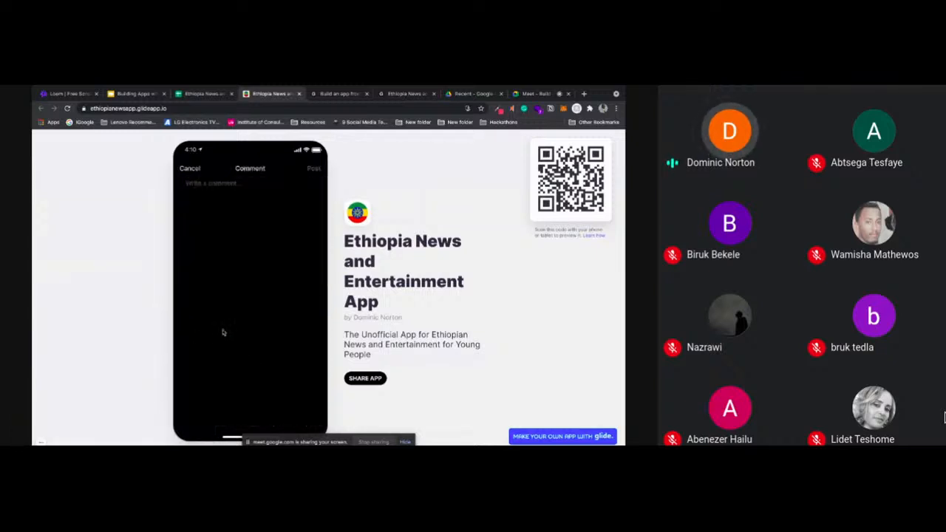
click(222, 185)
text(H)
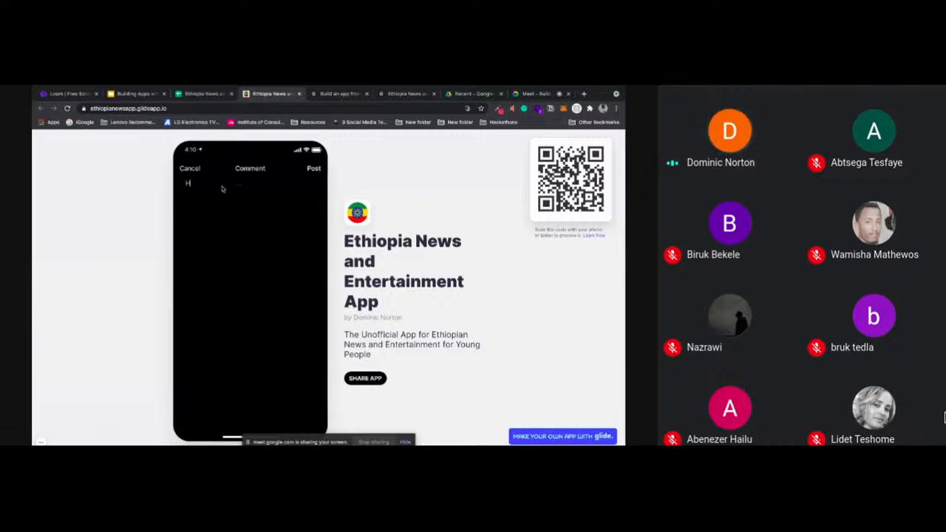
text(ello World)
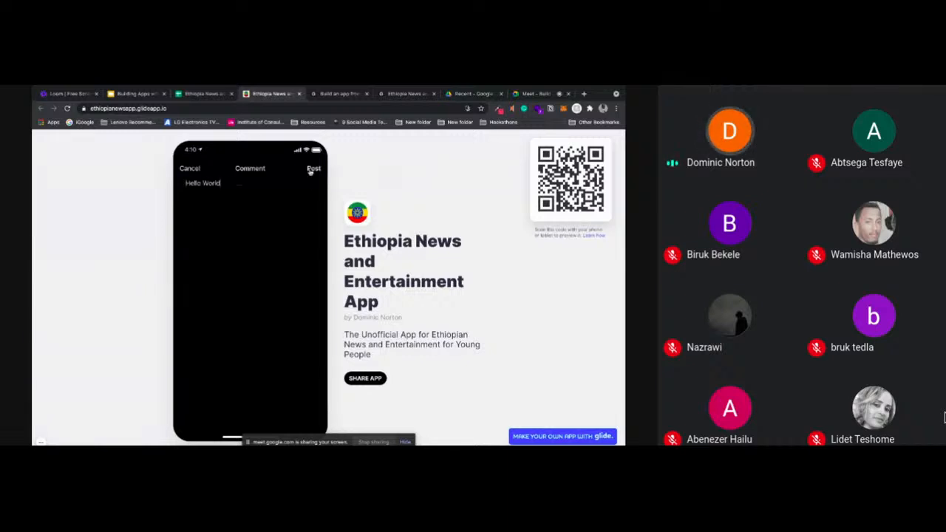
click(313, 170)
click(192, 171)
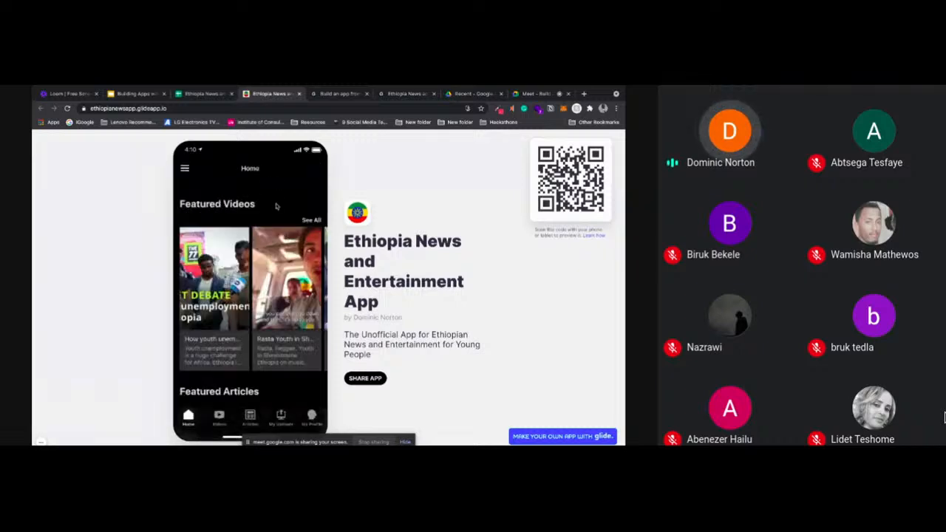
Open the featured article on Ethiopia's national policy, view its linked web page, and return to the Home screen
scroll(277, 206, down, 4)
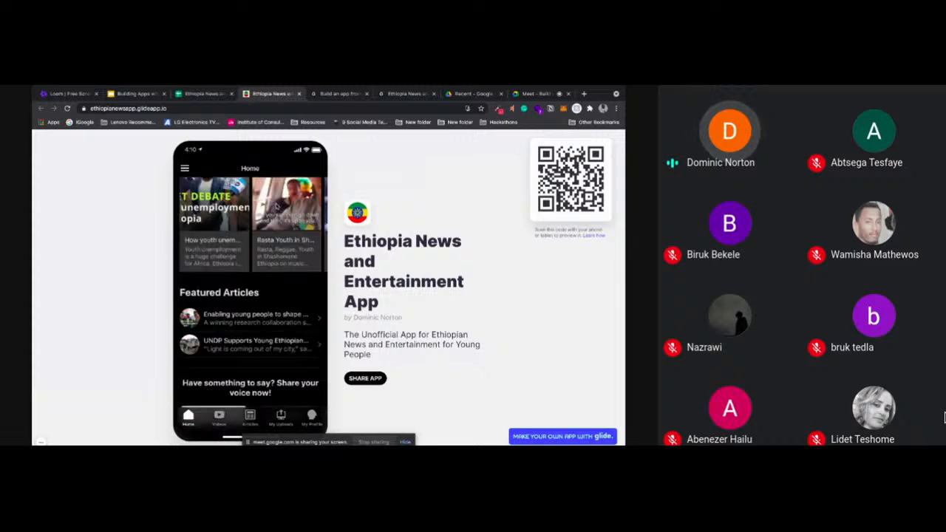
scroll(256, 255, down, 1)
click(244, 268)
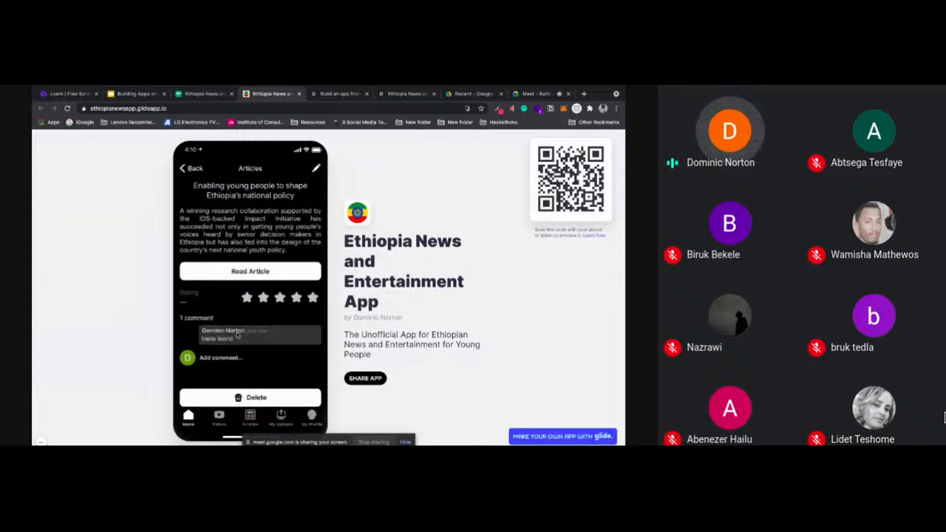
click(250, 271)
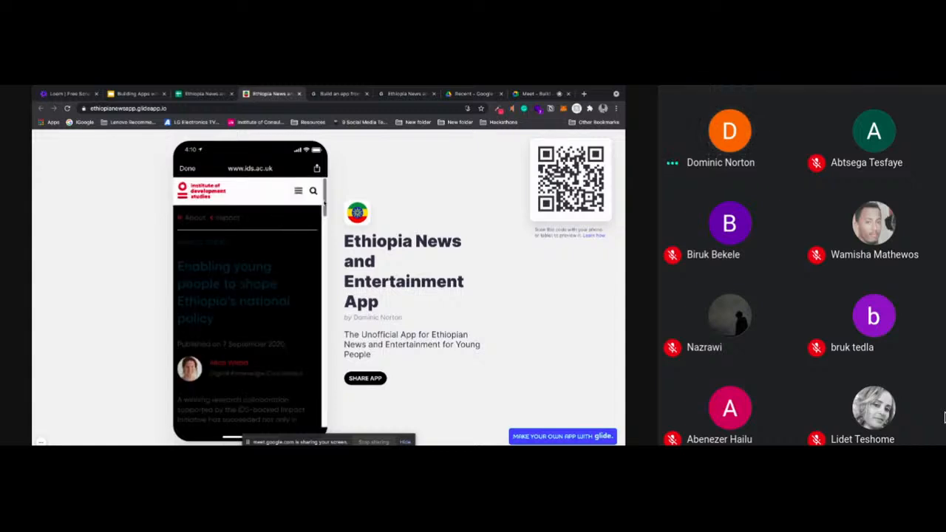
drag(323, 209, 319, 187)
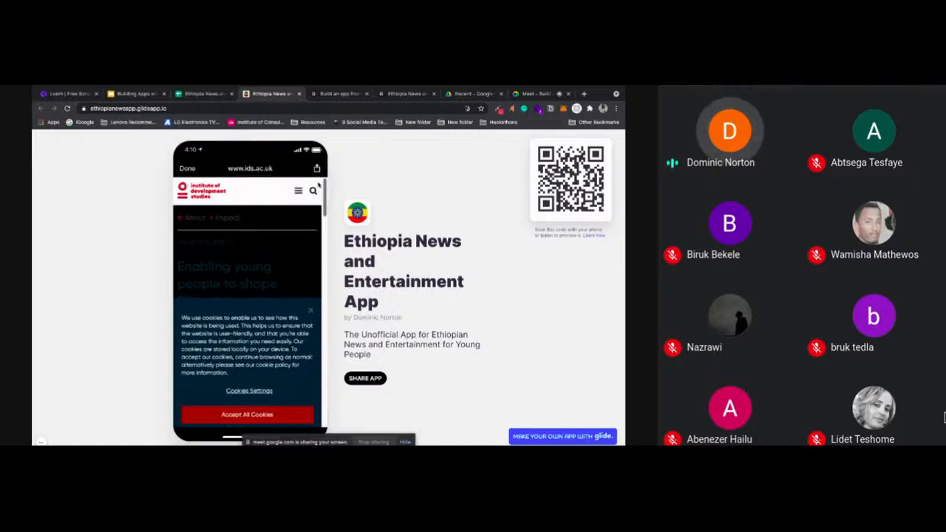
click(186, 169)
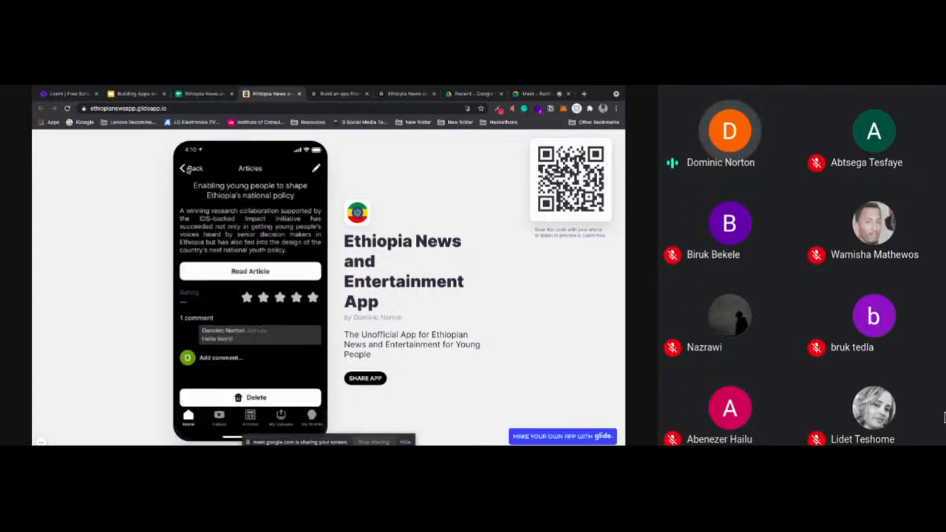
click(188, 169)
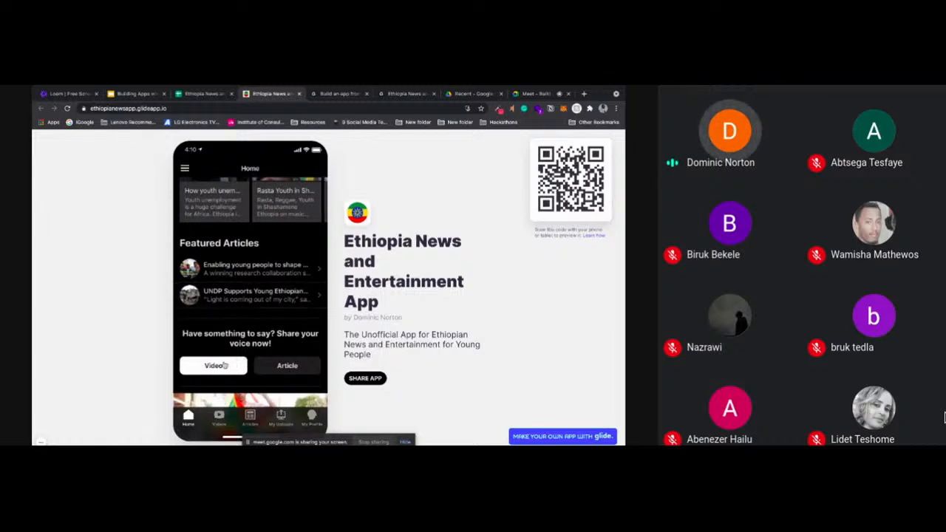
Look at the submission forms for adding a video and an article, cancelling each one without submitting
click(225, 365)
click(189, 169)
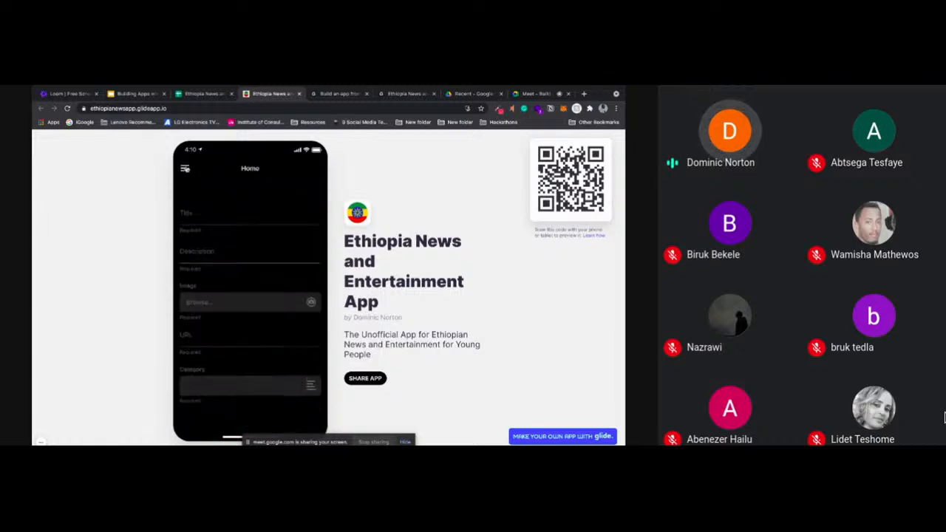
click(287, 344)
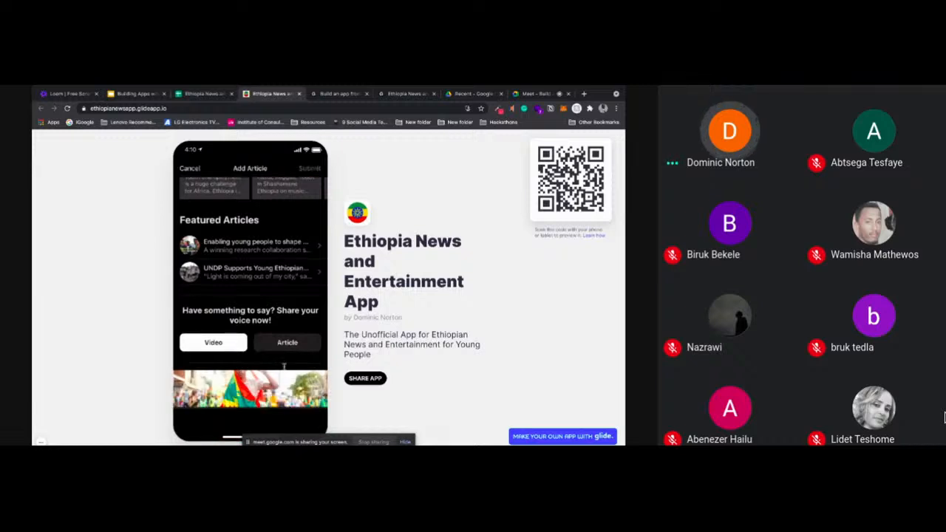
click(189, 170)
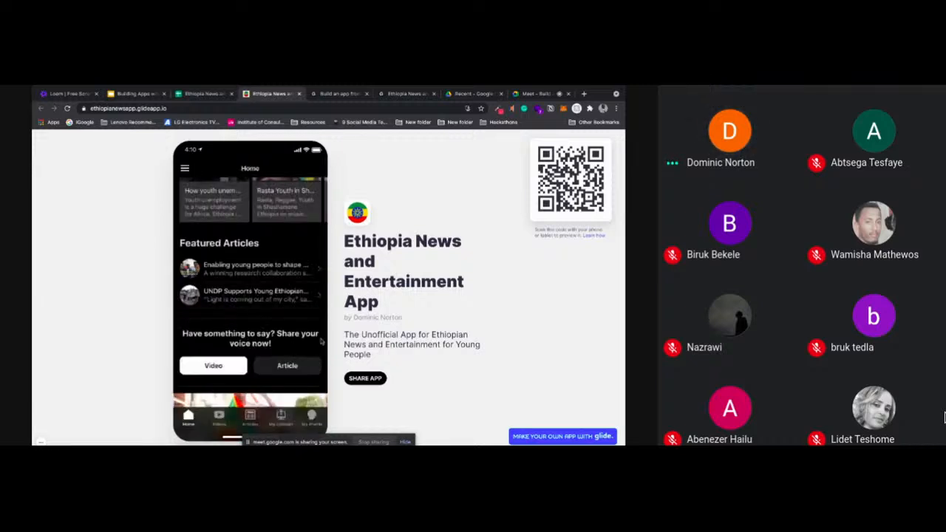
Look through the Videos, Articles and My Uploads screens, and open the uploaded Rasta Youth in Shashamene video
scroll(321, 339, down, 2)
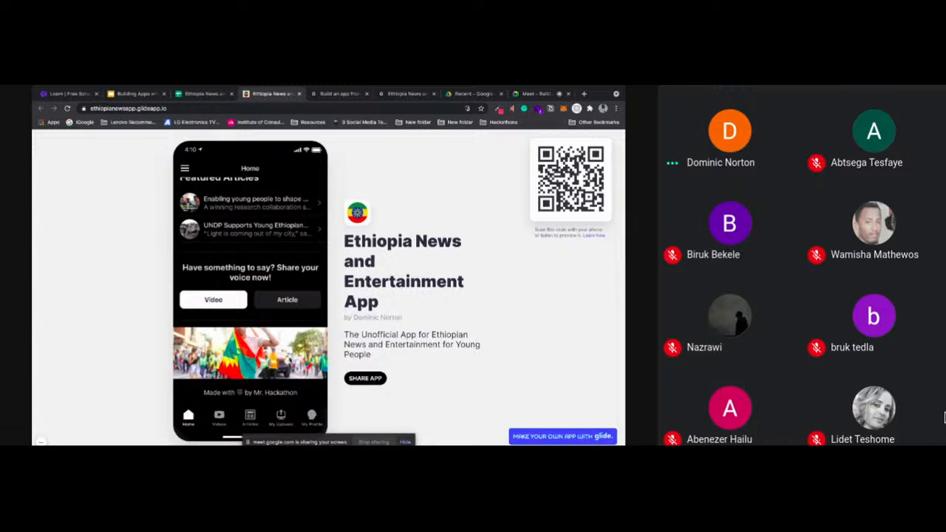
click(220, 416)
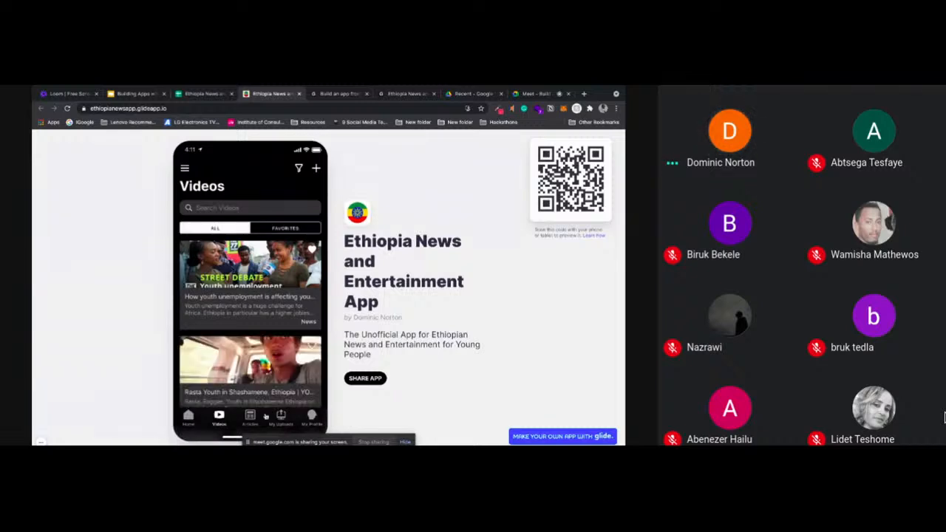
click(251, 417)
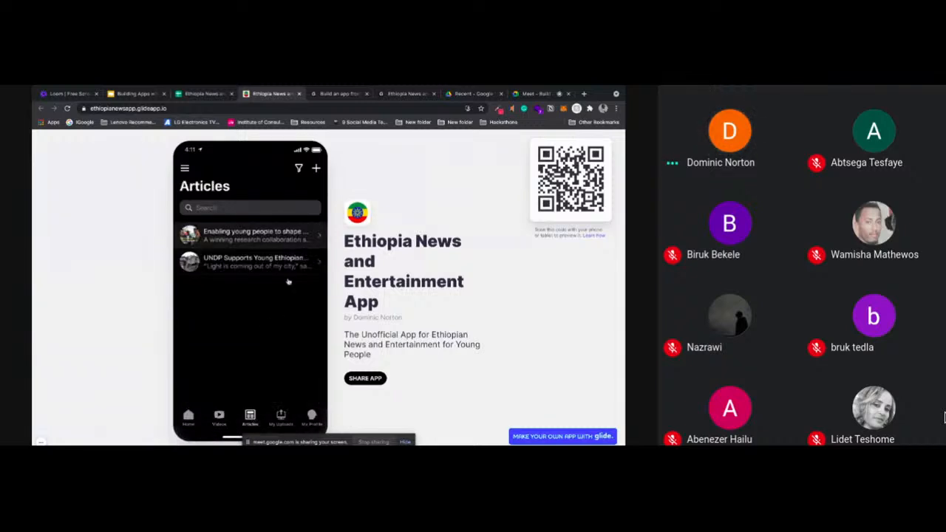
click(281, 417)
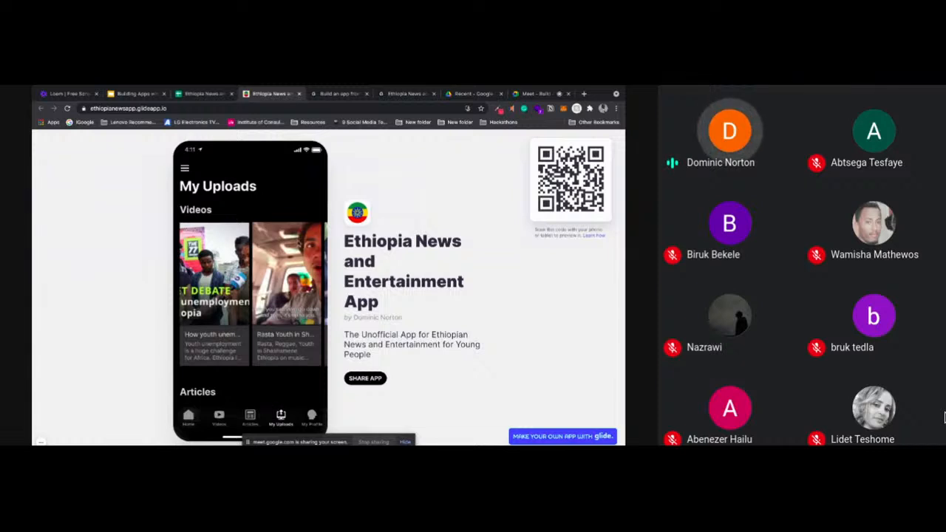
click(304, 359)
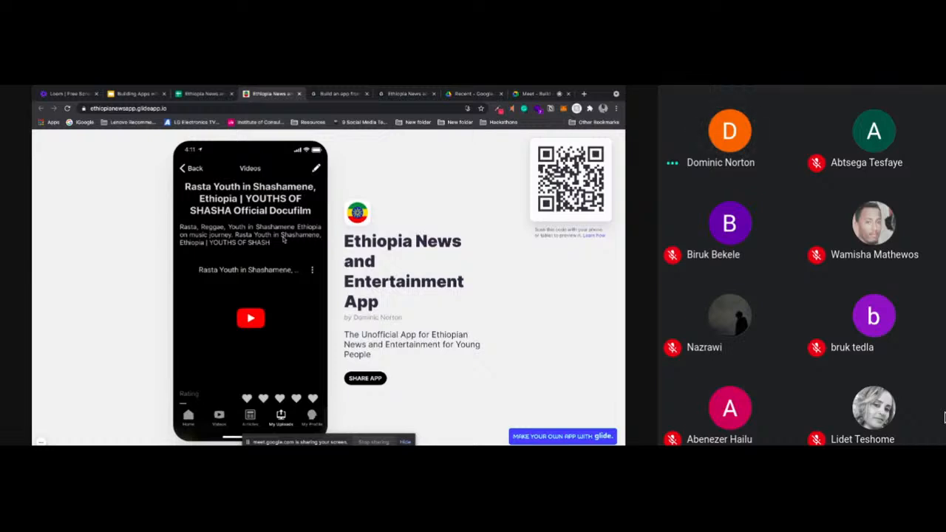
View the My Profile screen and the app's side menu, and return to the Home screen
click(314, 418)
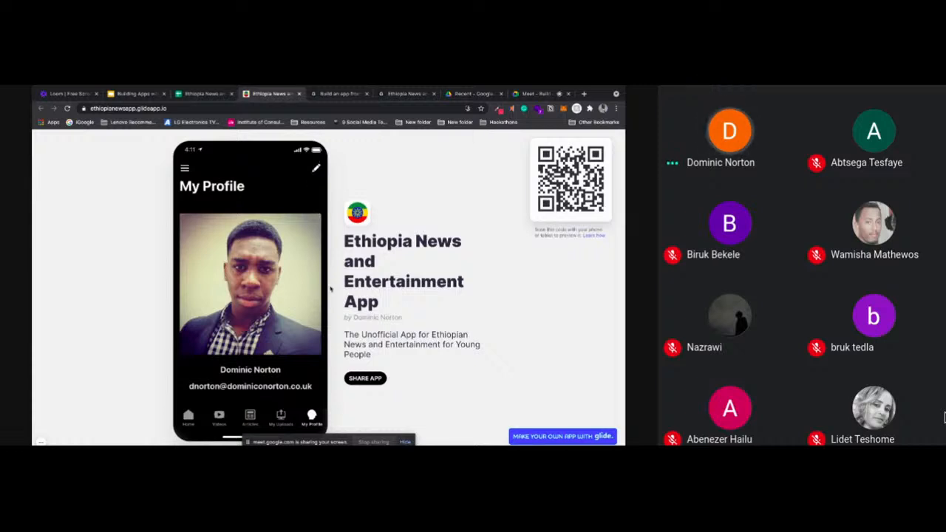
click(184, 168)
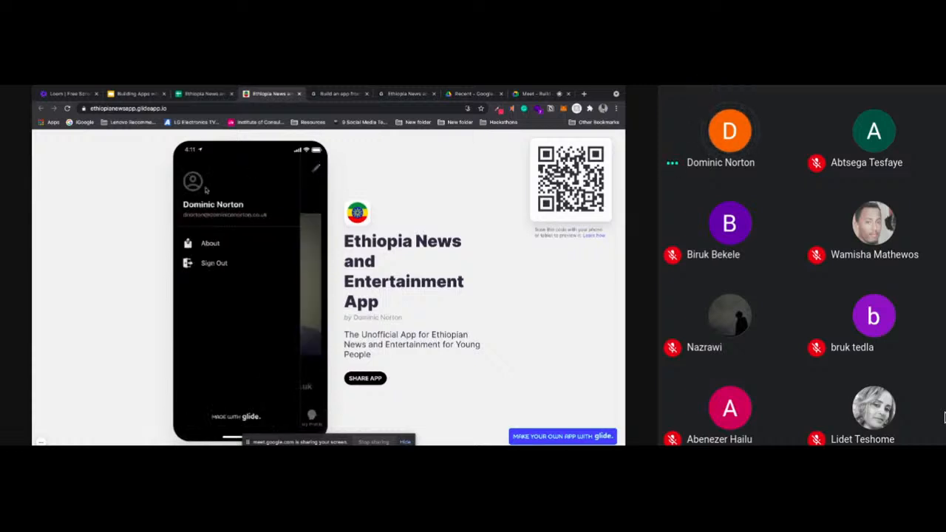
click(193, 183)
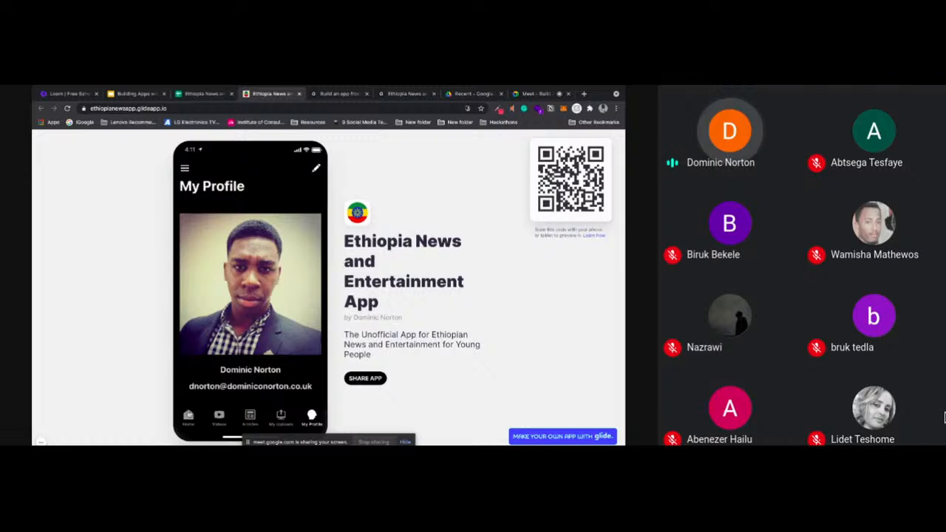
click(189, 412)
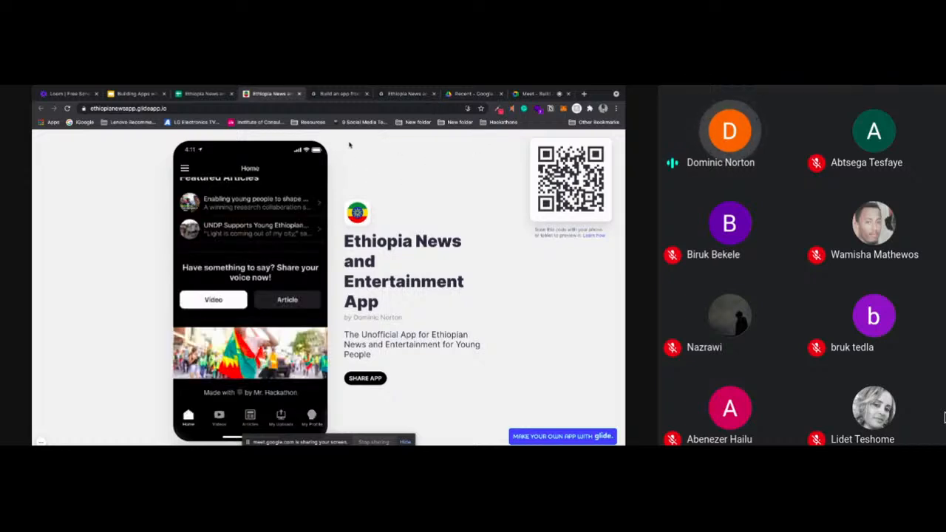
Switch to the Glide website's homepage and hide the screen-sharing notice
click(340, 94)
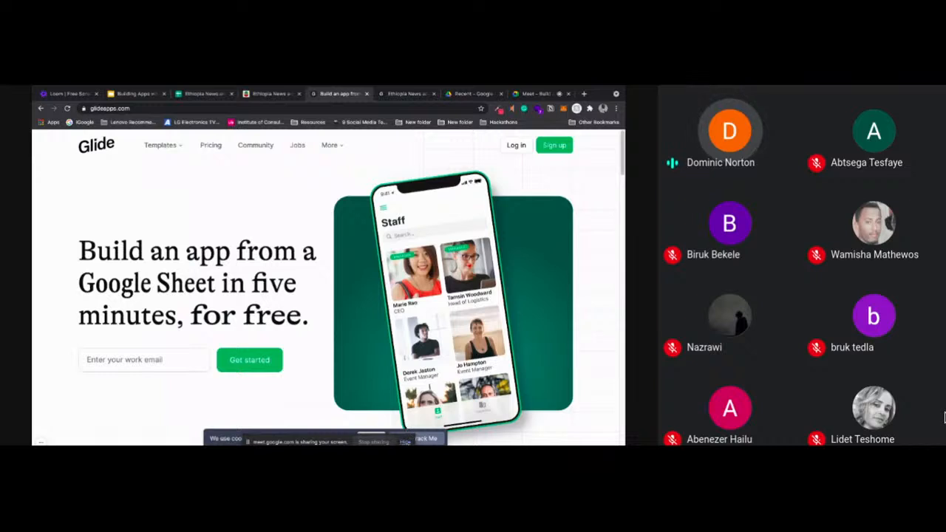
click(406, 441)
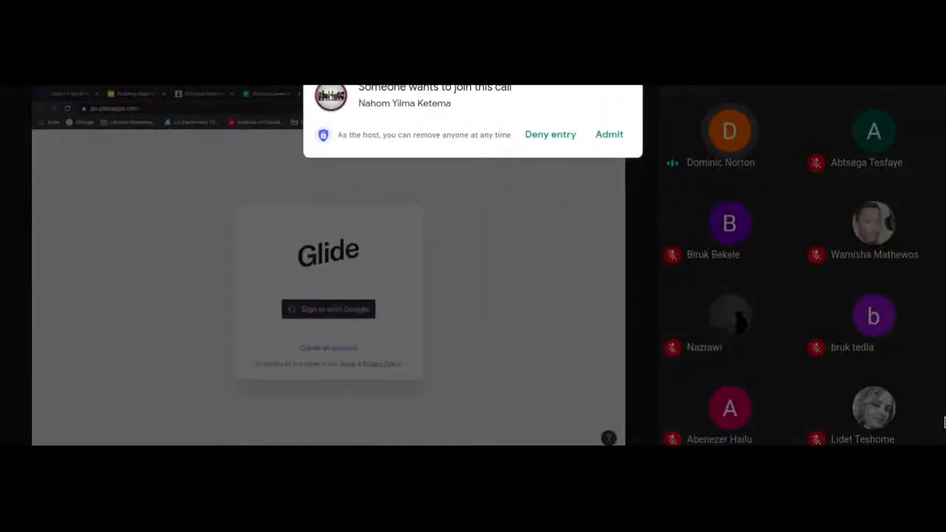
Admit the waiting participant to the video call
click(609, 135)
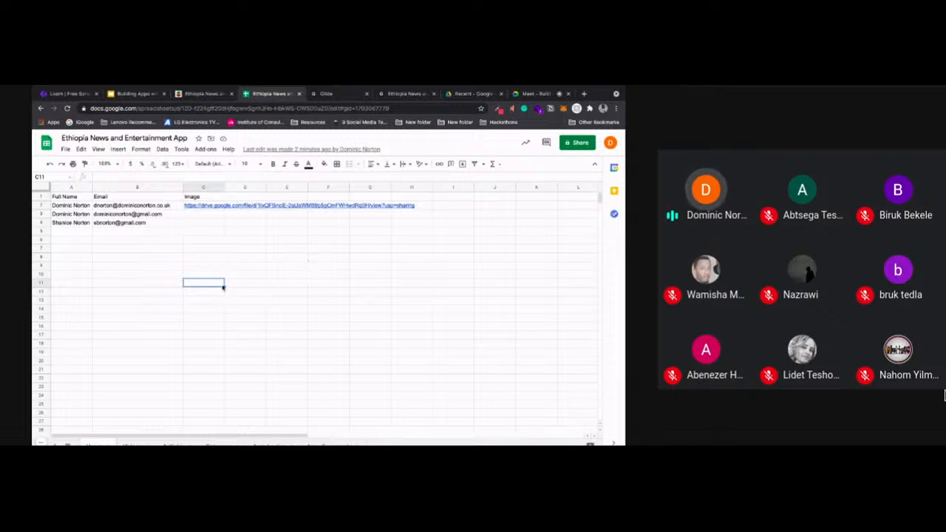
Check the Glide sign-in page and examine the user, article and category sheets of the Ethiopia News and Entertainment App spreadsheet
click(342, 95)
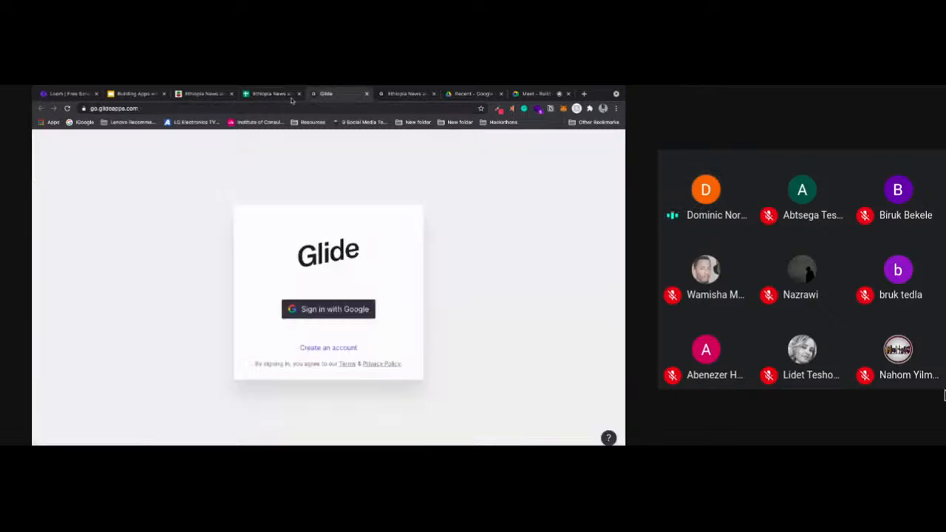
click(272, 95)
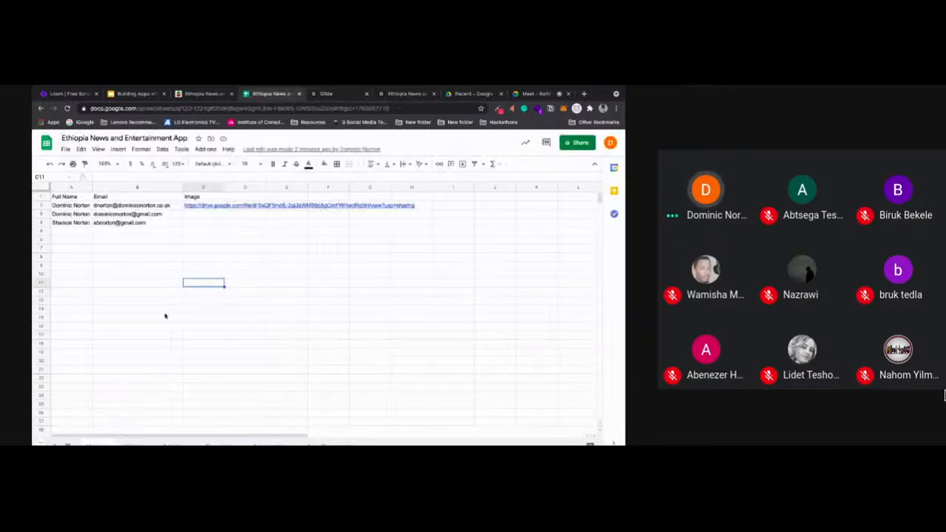
click(100, 444)
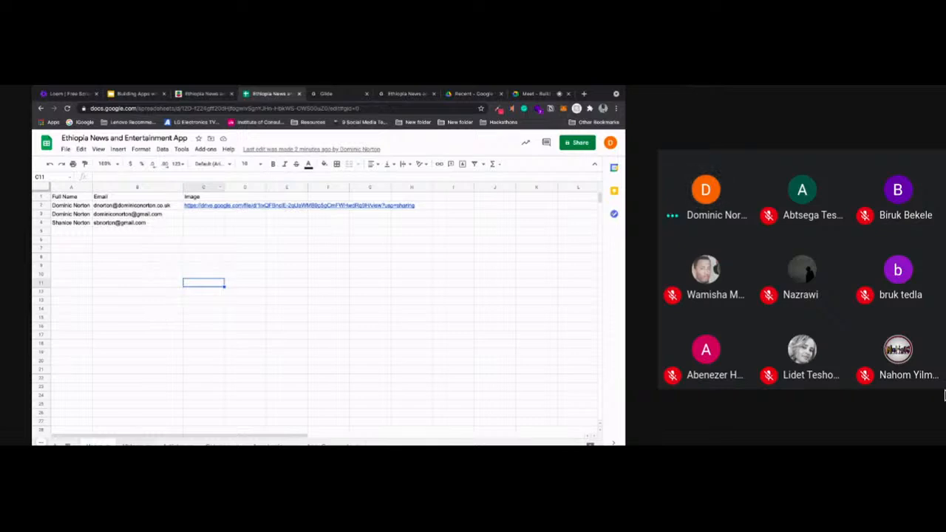
click(169, 444)
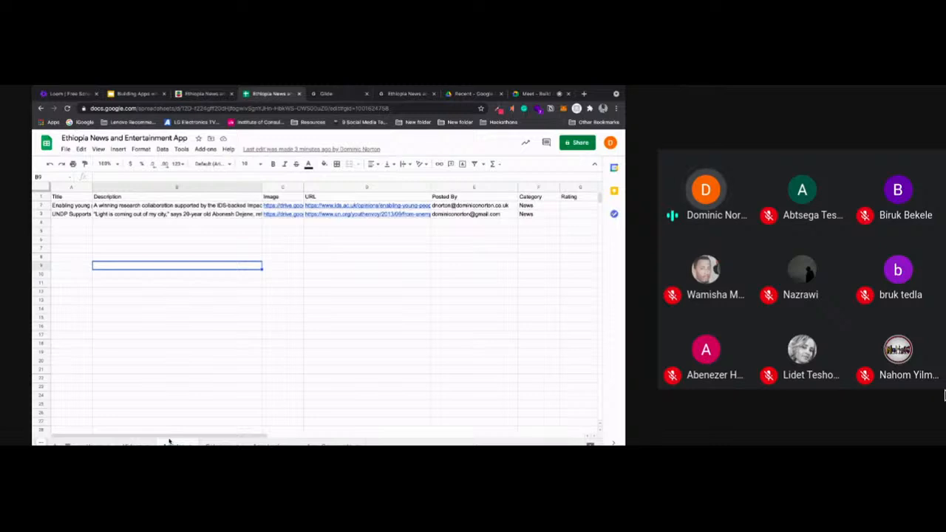
click(216, 444)
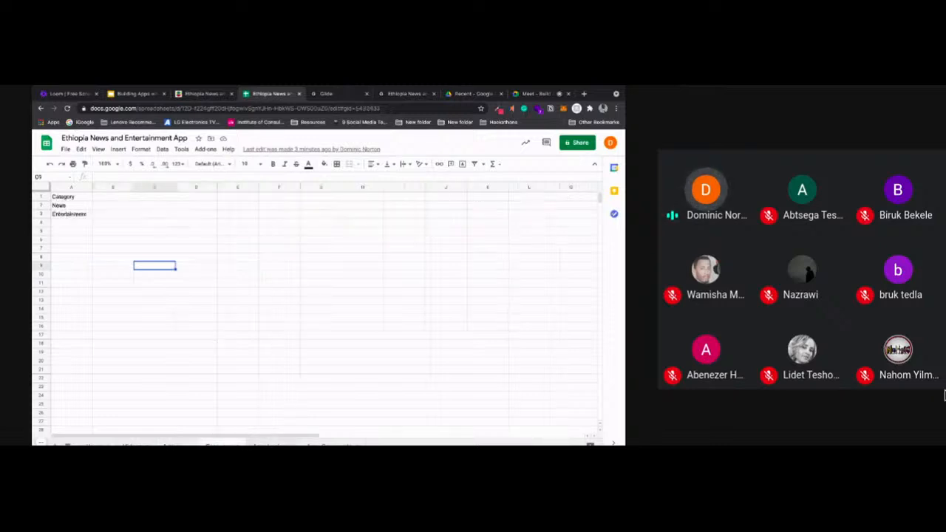
Examine the sheet holding login times, emails and agreements, and return to the users sheet
click(269, 444)
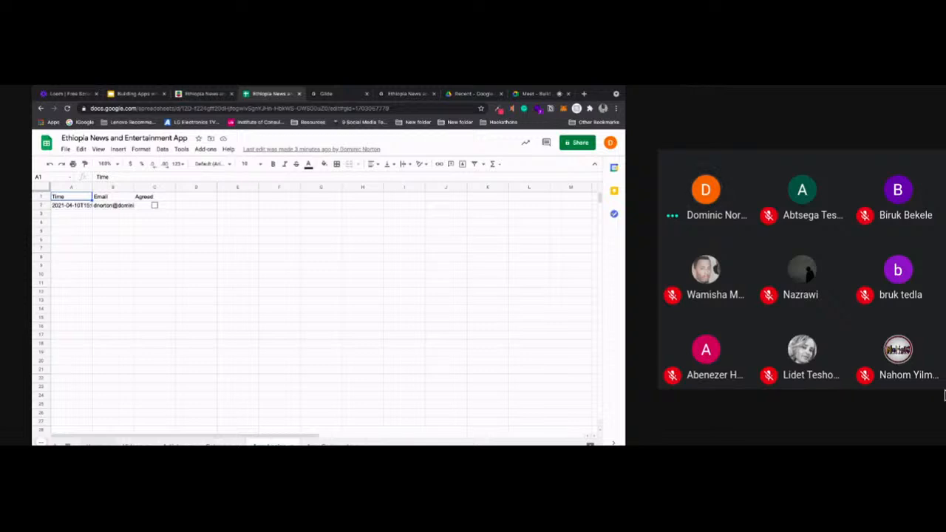
click(94, 444)
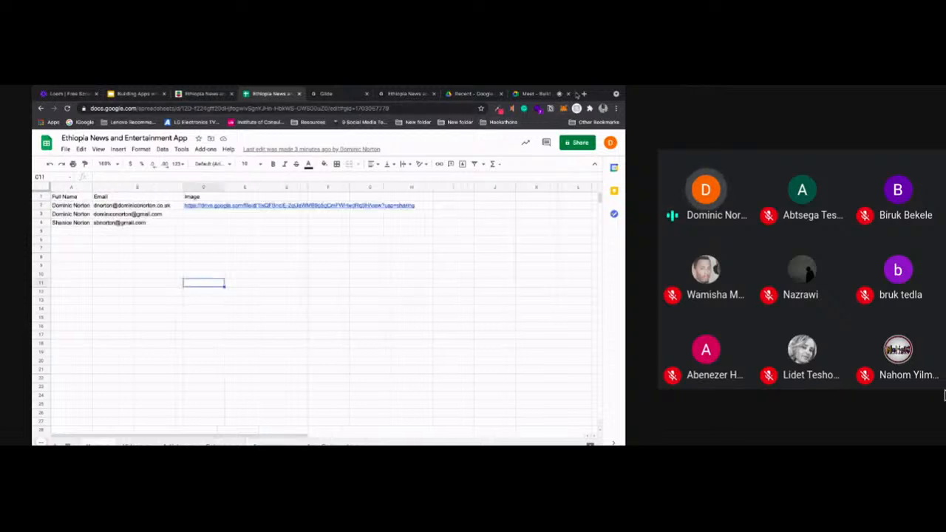
Search for "google spreadsheets" in a new browser tab beside the spreadsheet and open the personal version of Google Sheets
click(583, 94)
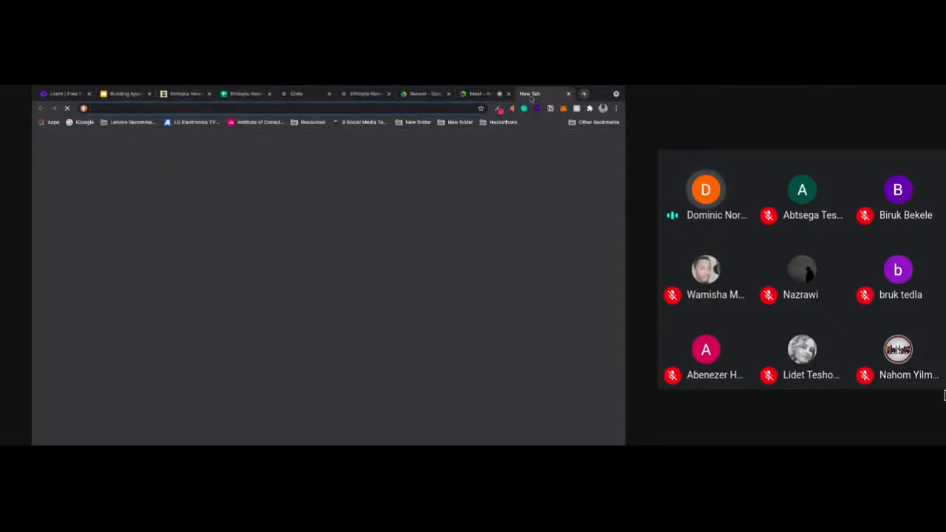
drag(531, 99, 285, 94)
text(google.com)
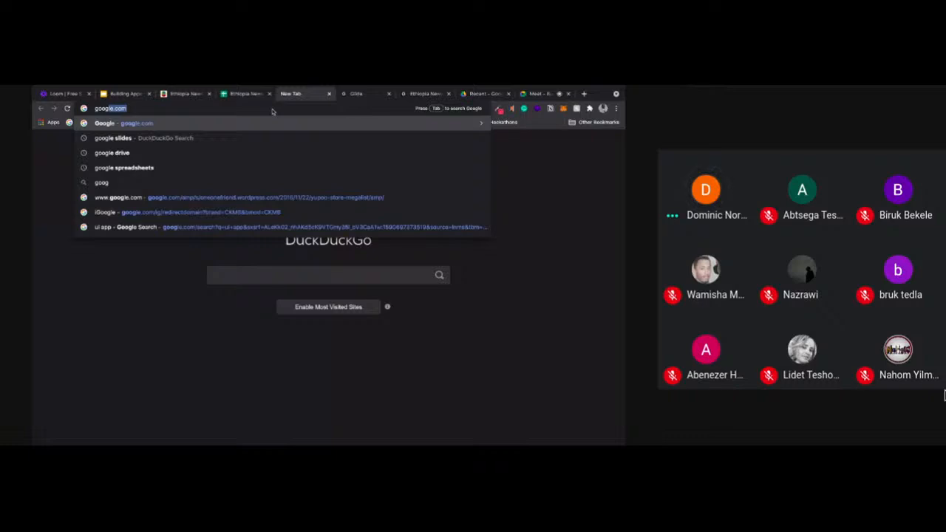
key(Down)
key(Down)
key(Down)
key(Return)
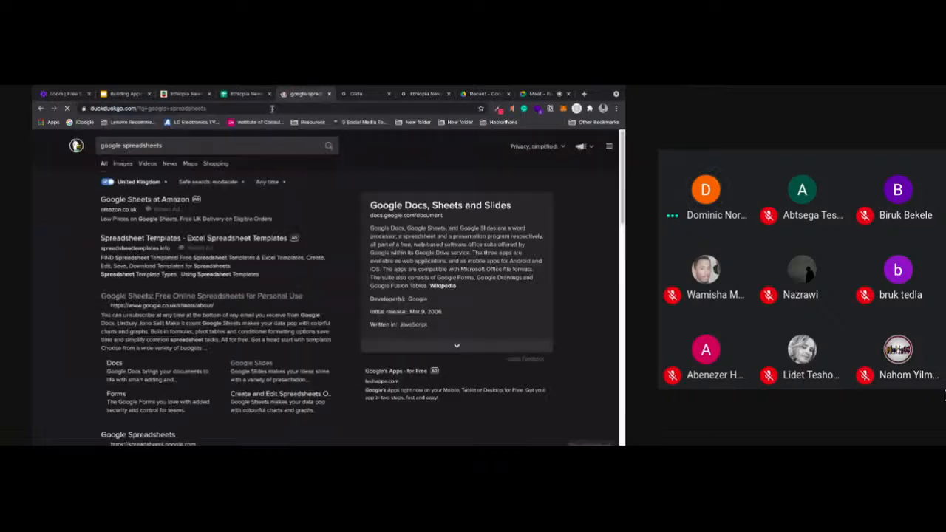
click(174, 297)
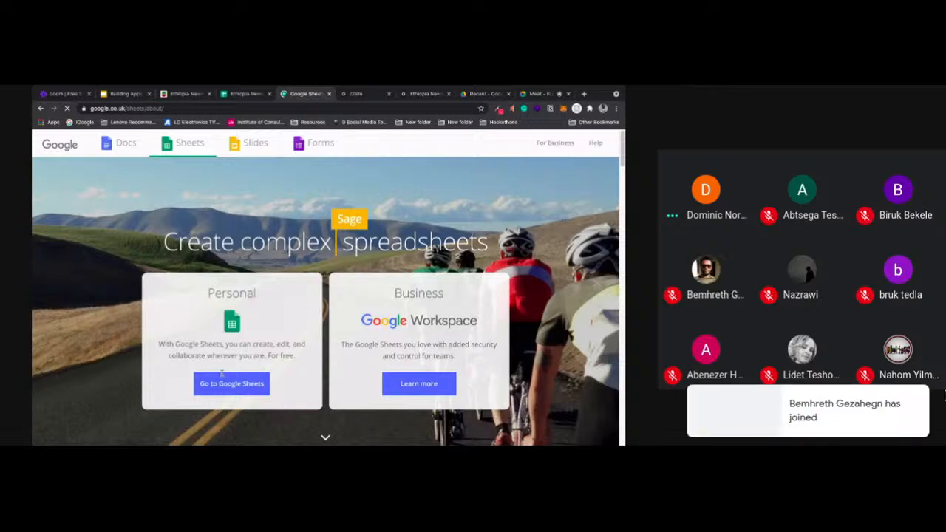
click(223, 379)
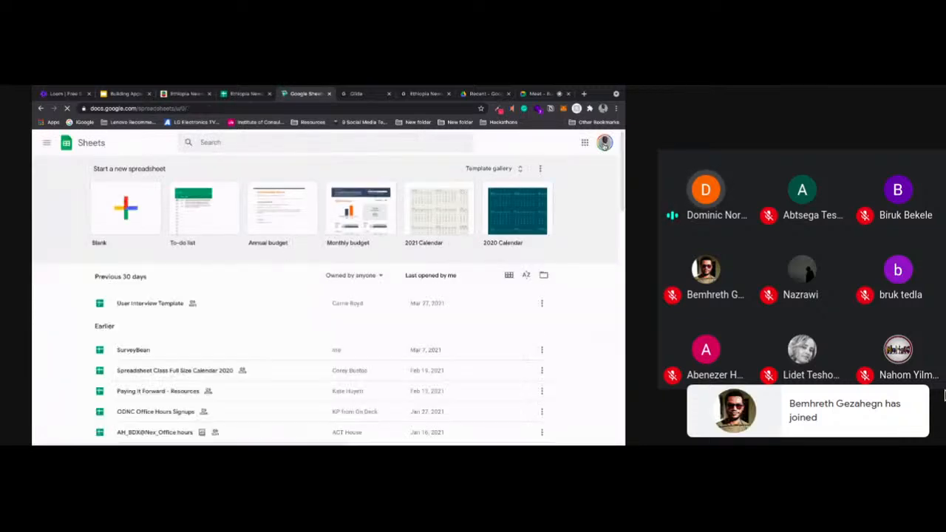
Switch Google Sheets to the first alternative account, close the previous account's page, and create a blank spreadsheet
click(605, 143)
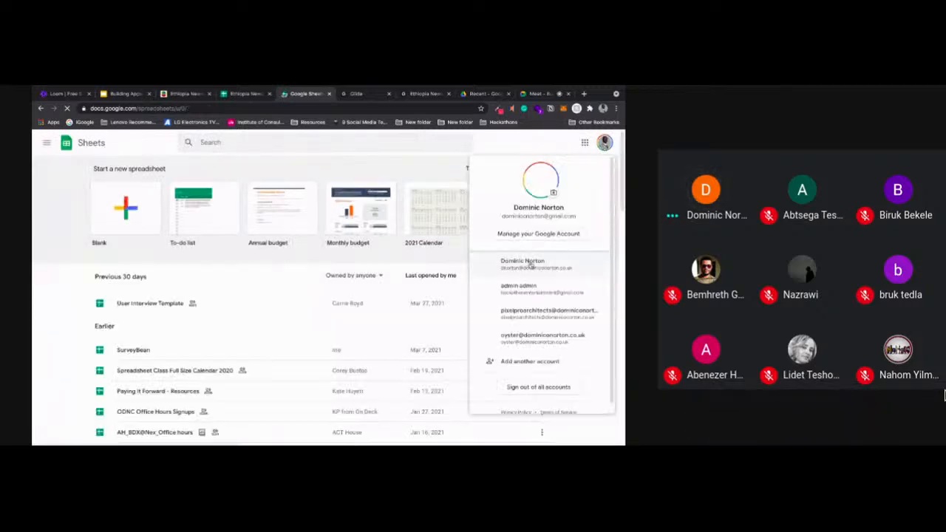
click(530, 264)
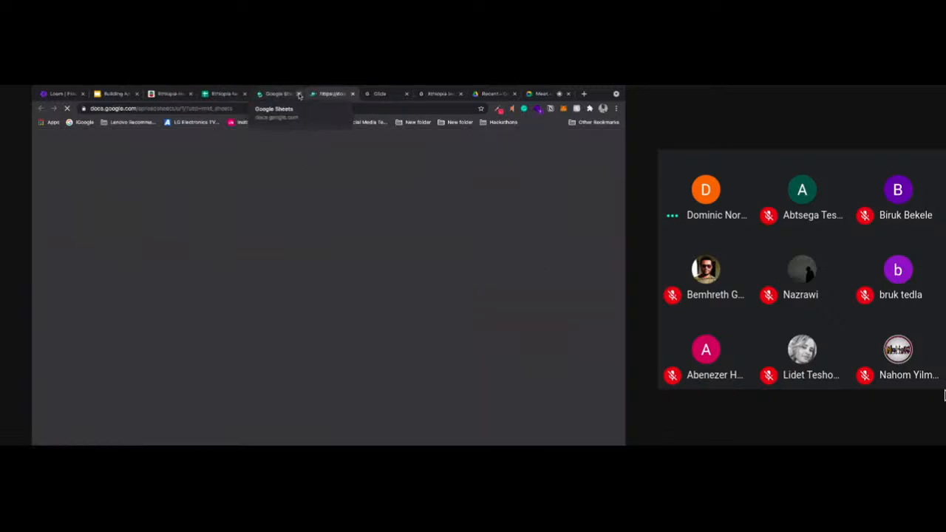
click(298, 94)
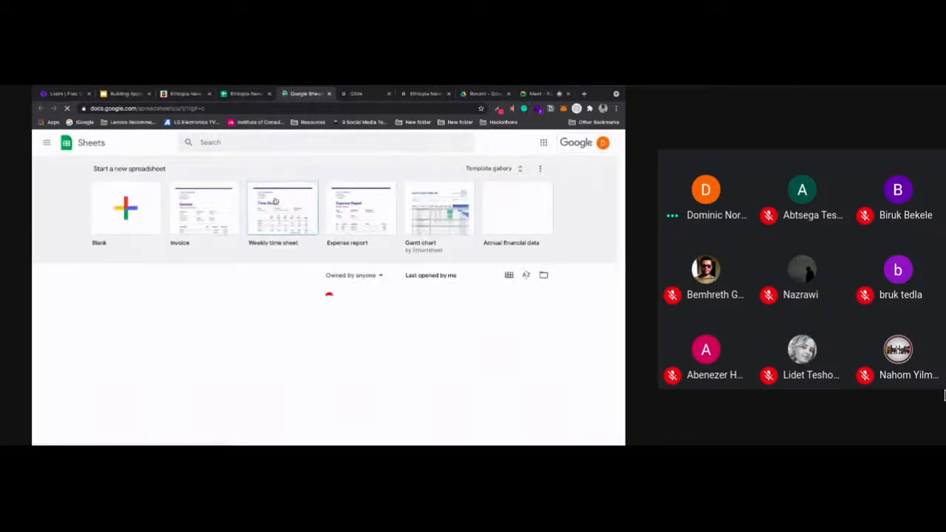
click(121, 206)
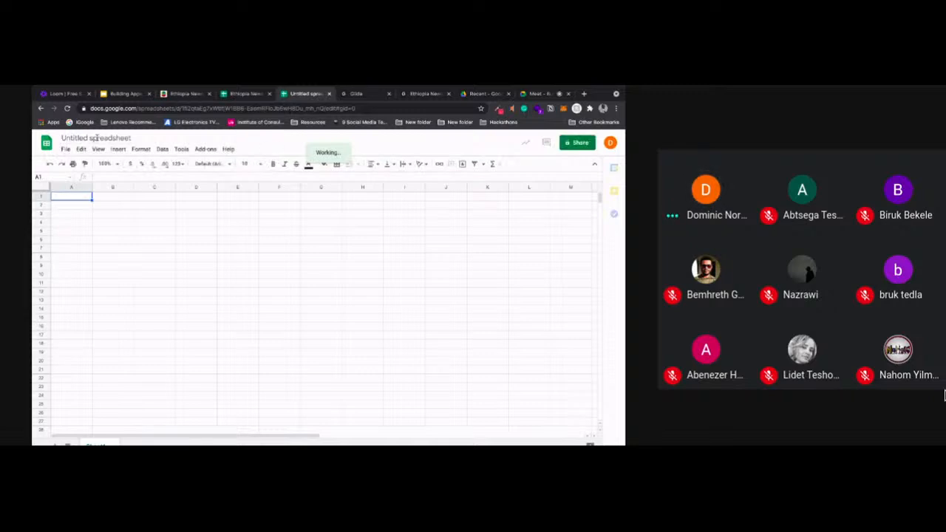
Title the new spreadsheet HelloWorld and rename its only sheet
click(96, 138)
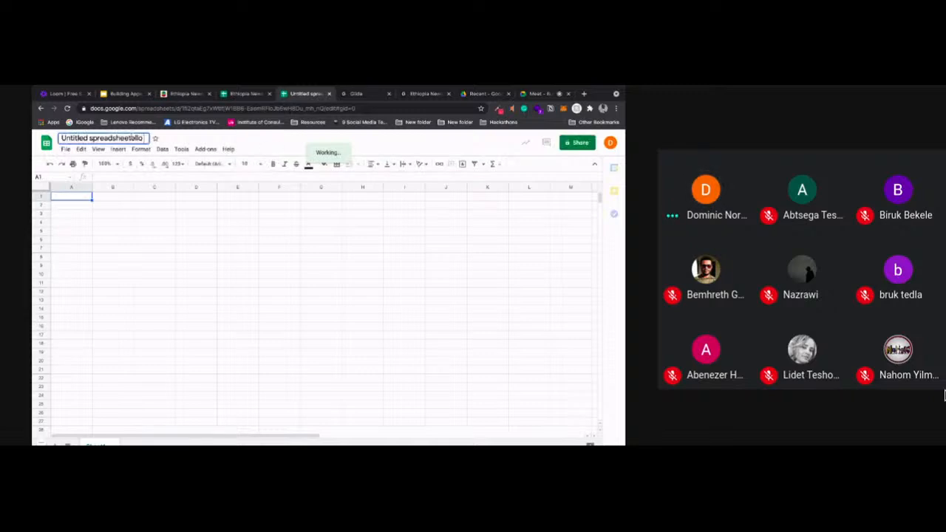
text(ello)
drag(145, 139, 62, 138)
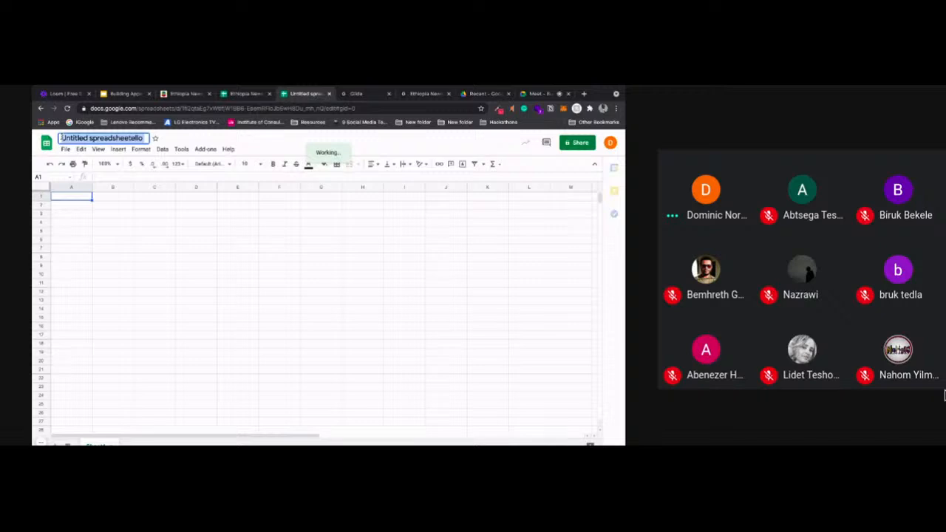
text(Hell)
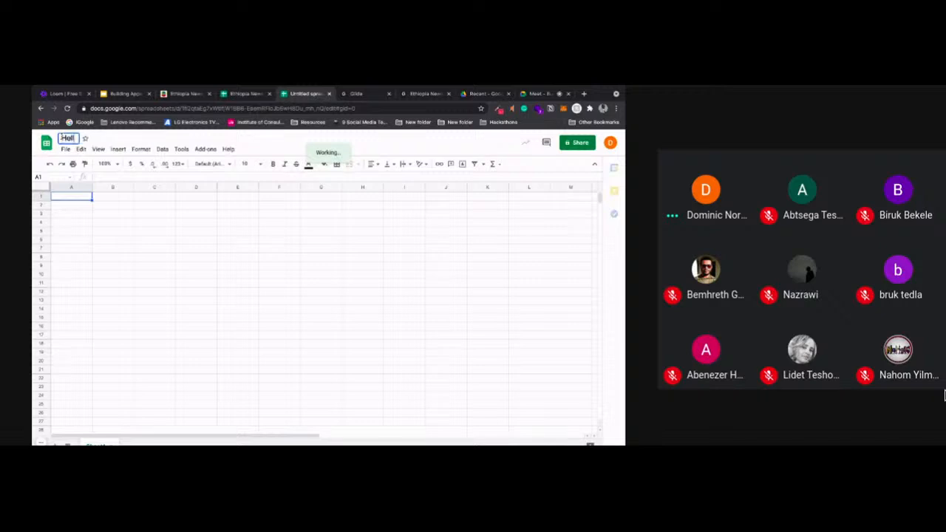
text(oWorld)
click(112, 249)
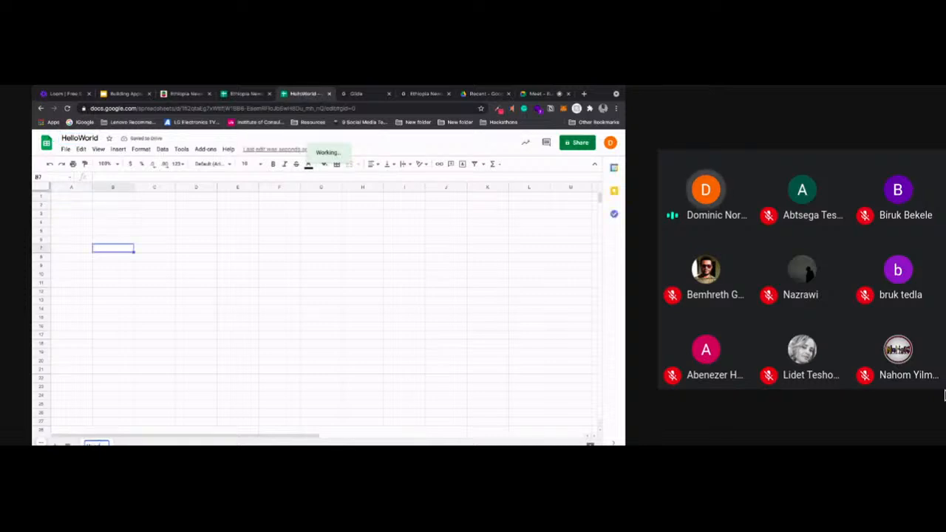
click(91, 309)
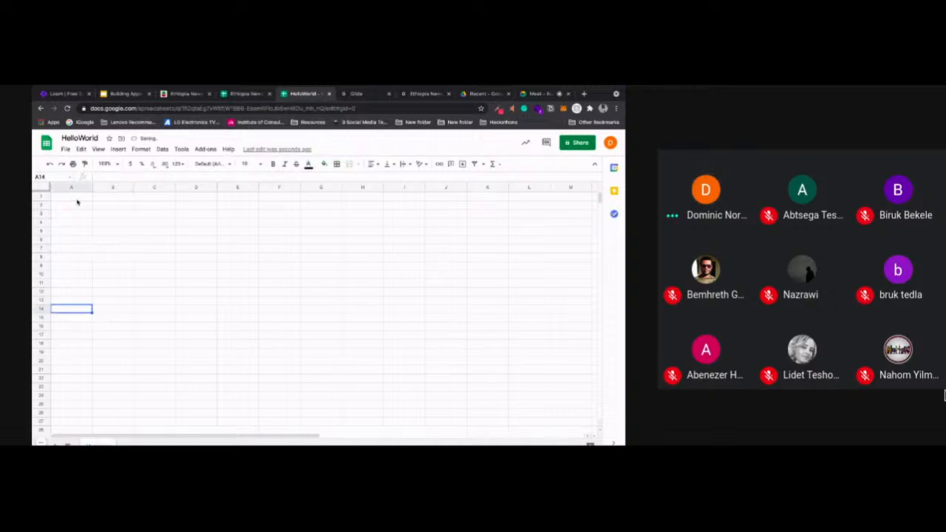
Enter the column headers Full Name, Email and Image in cells A1 to C1
click(77, 200)
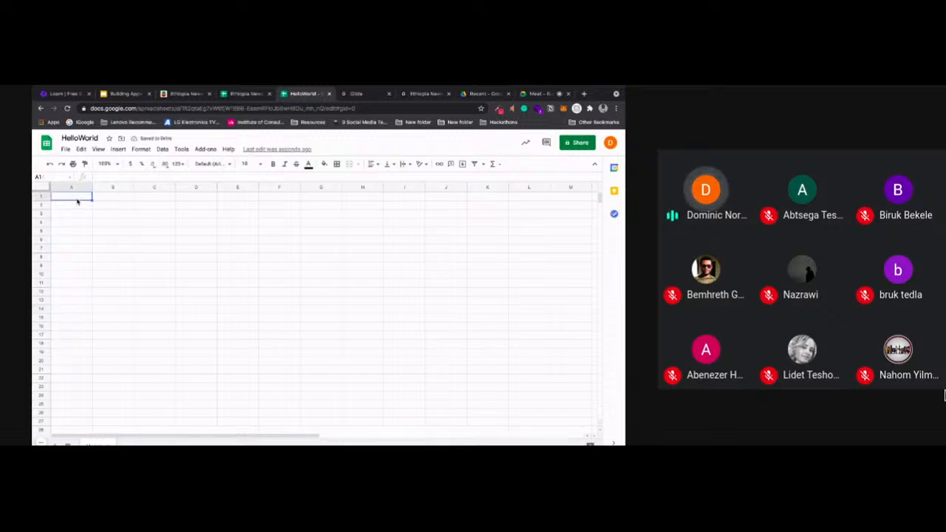
text(Full Name)
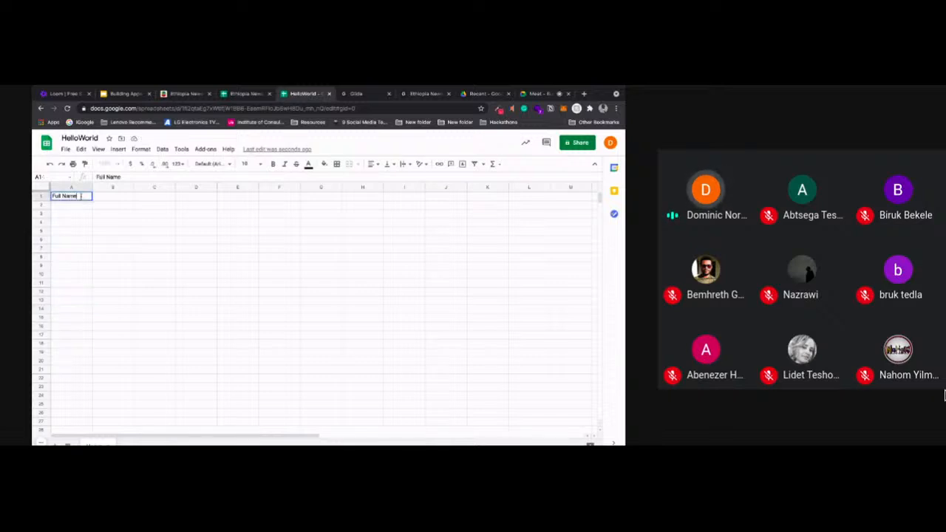
click(106, 197)
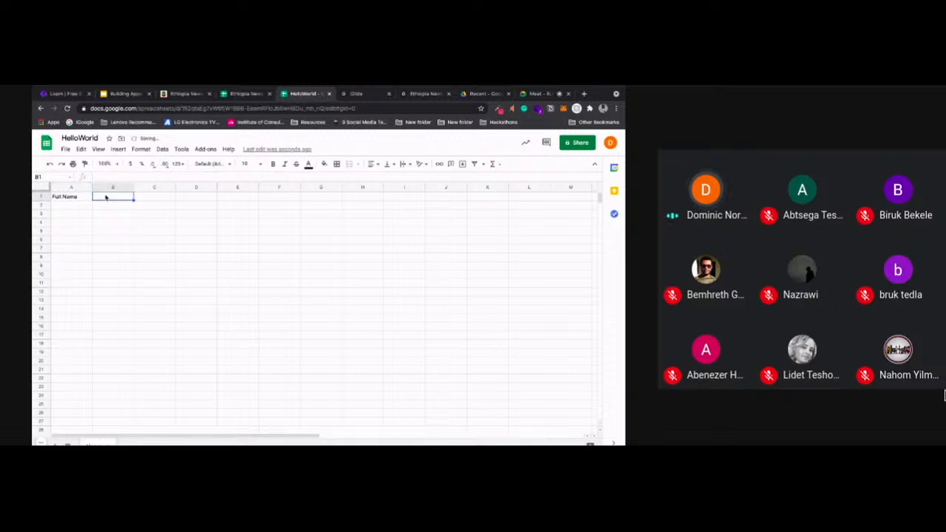
text(Email)
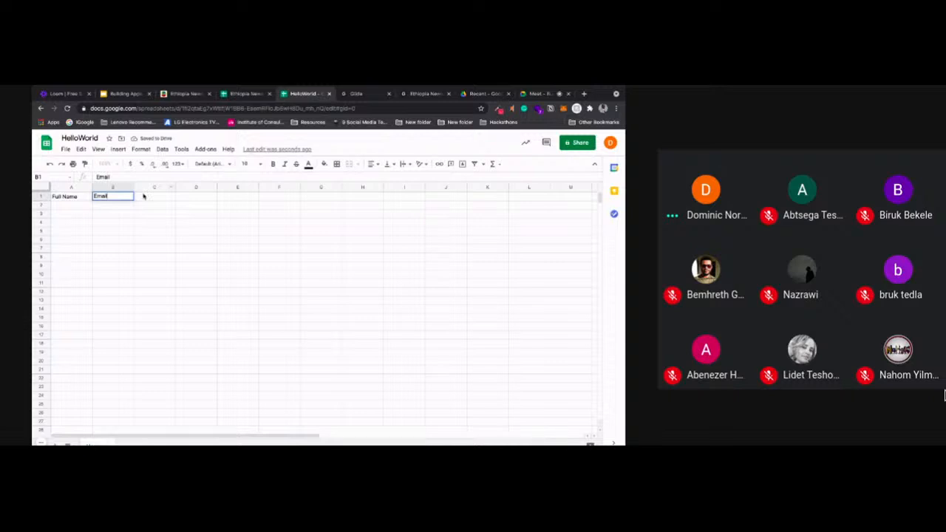
click(144, 196)
text(Image)
click(195, 222)
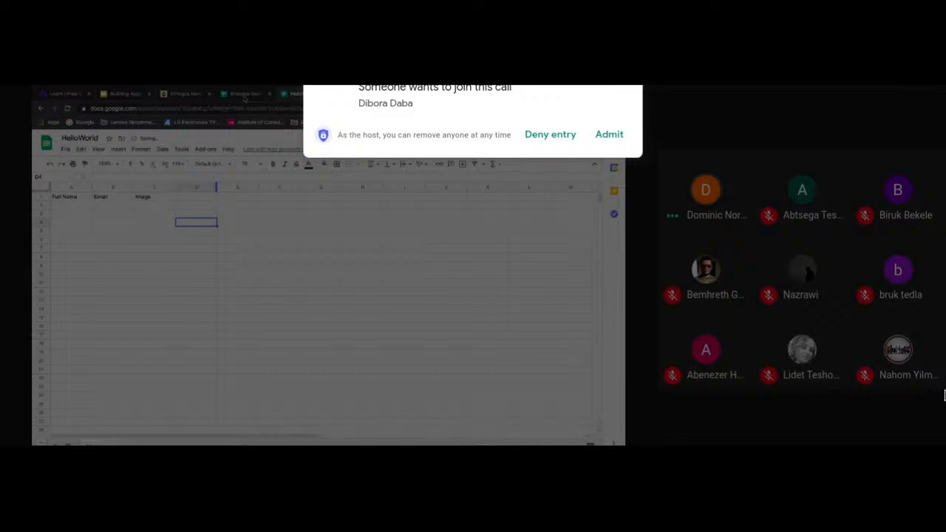
Copy the first user record from the Ethiopia News and Entertainment App spreadsheet into A2:C2 of HelloWorld
click(243, 94)
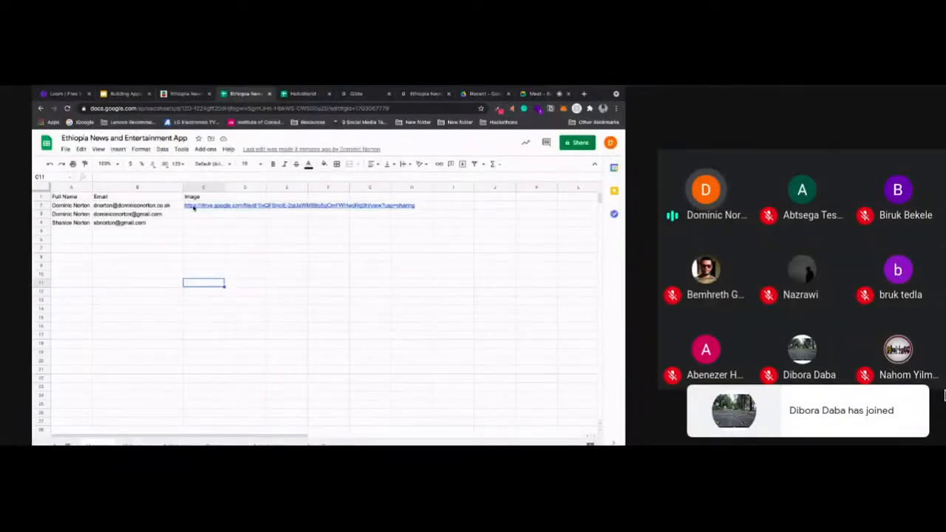
drag(72, 205, 194, 207)
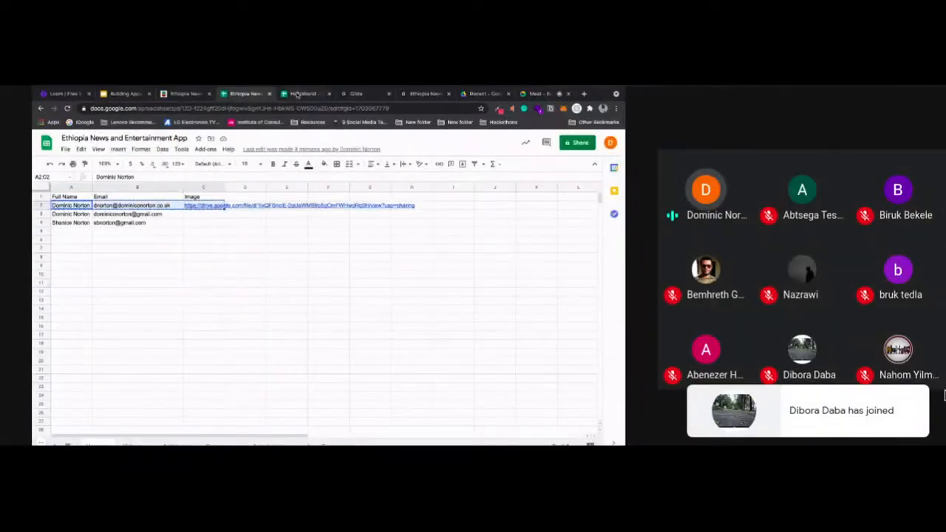
click(301, 94)
drag(72, 205, 147, 208)
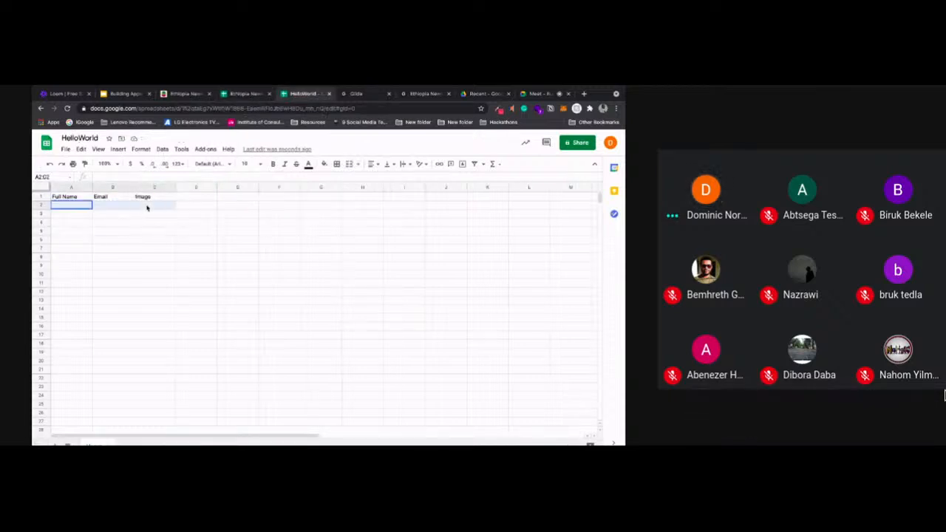
key(ctrl+v)
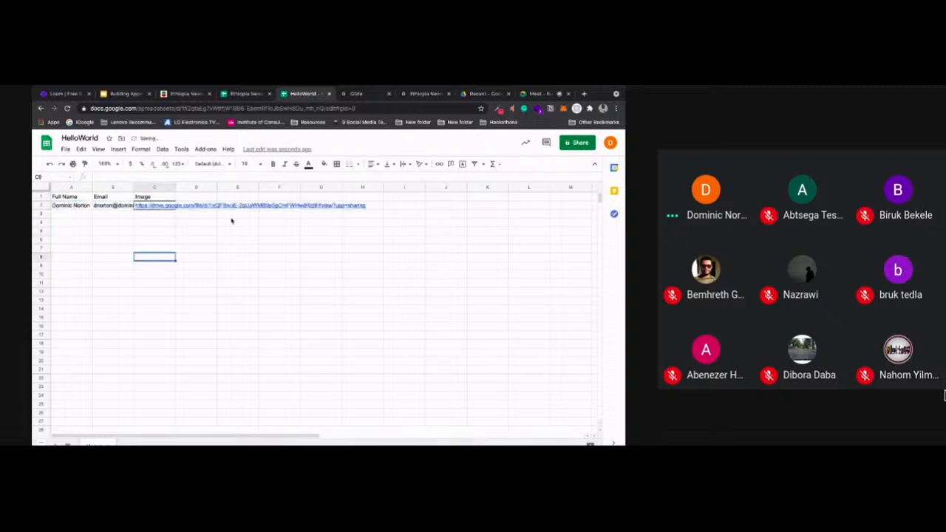
Switch to Glide and sign in with the same Google account that owns the HelloWorld spreadsheet
click(356, 94)
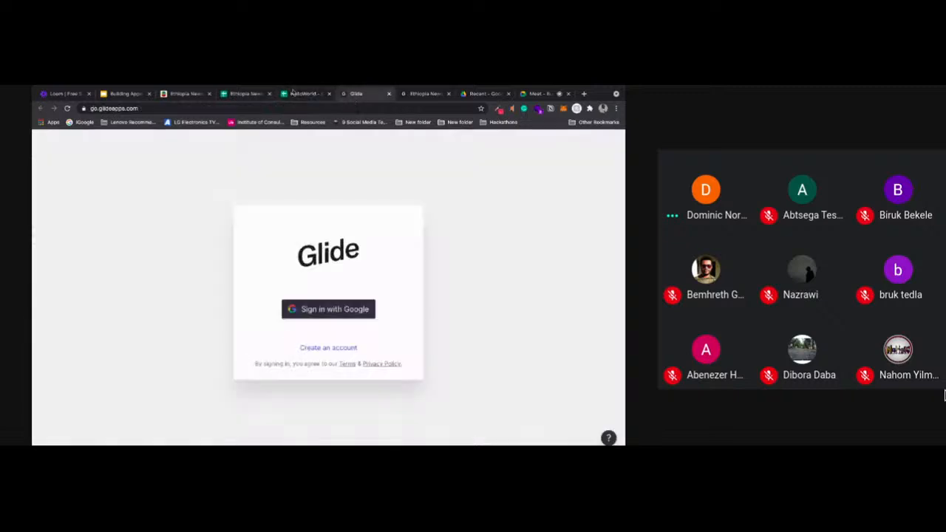
click(294, 93)
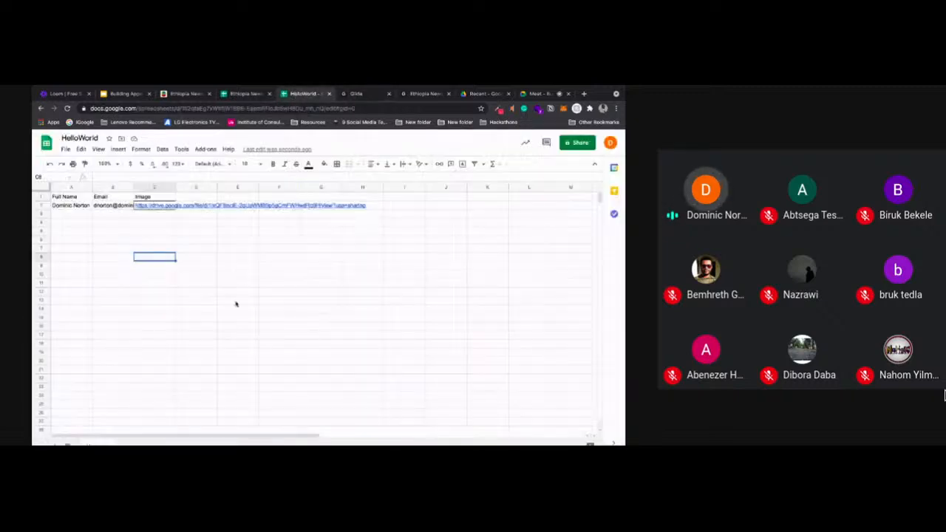
click(356, 94)
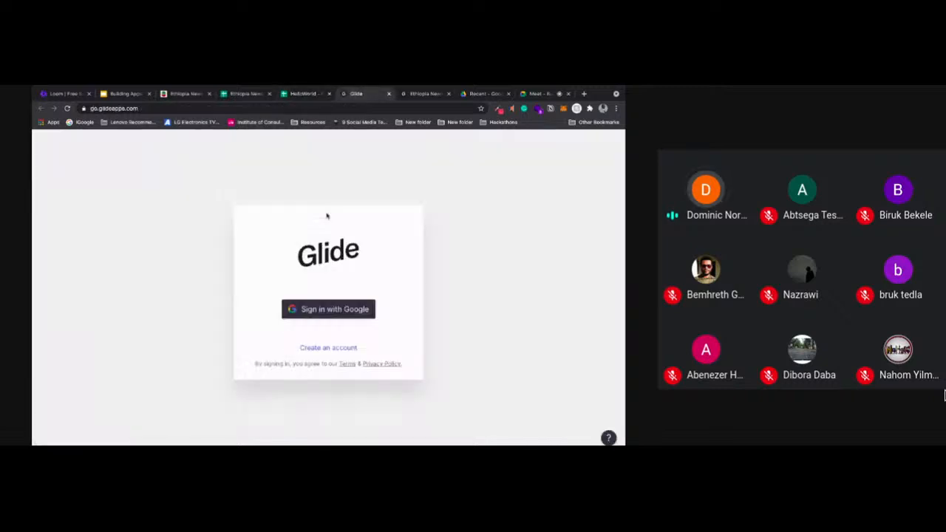
click(322, 310)
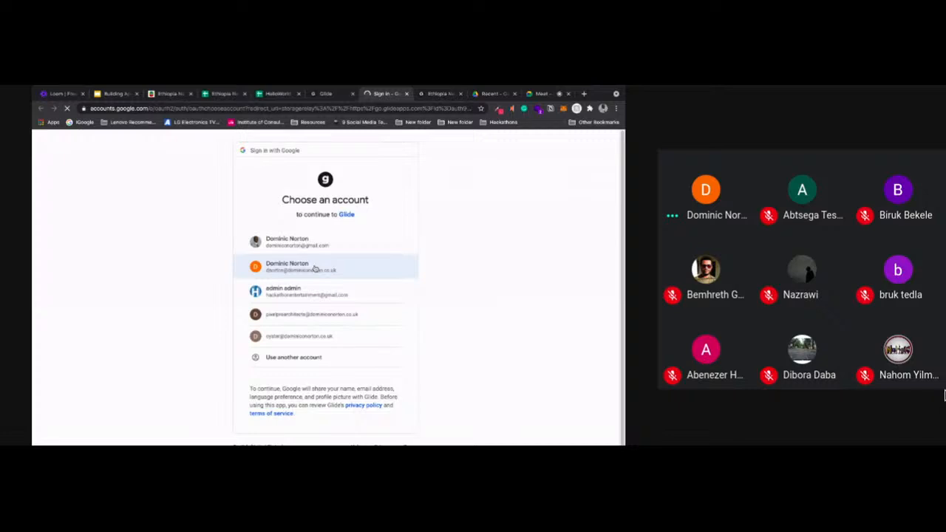
click(315, 269)
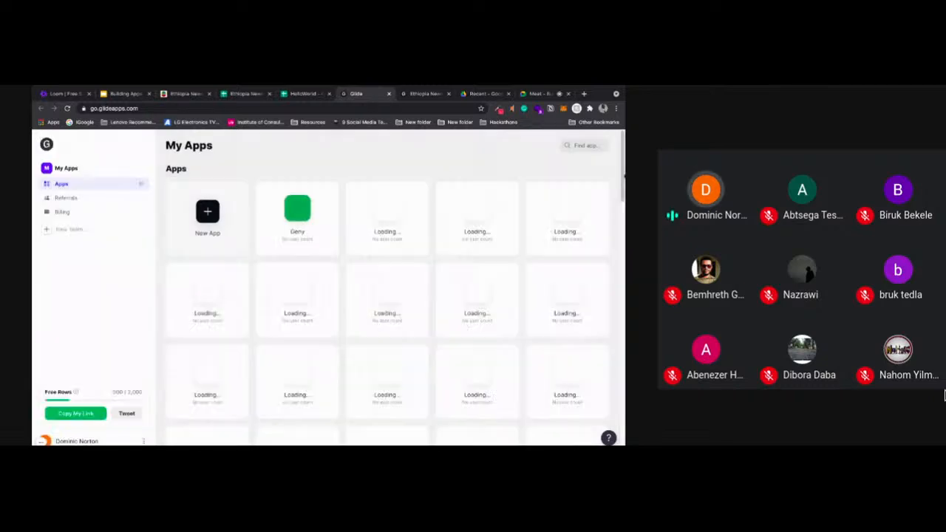
Create a new app from Google Sheets using the HelloWorld spreadsheet as its data source, and allow the file to be shared
drag(623, 177, 618, 237)
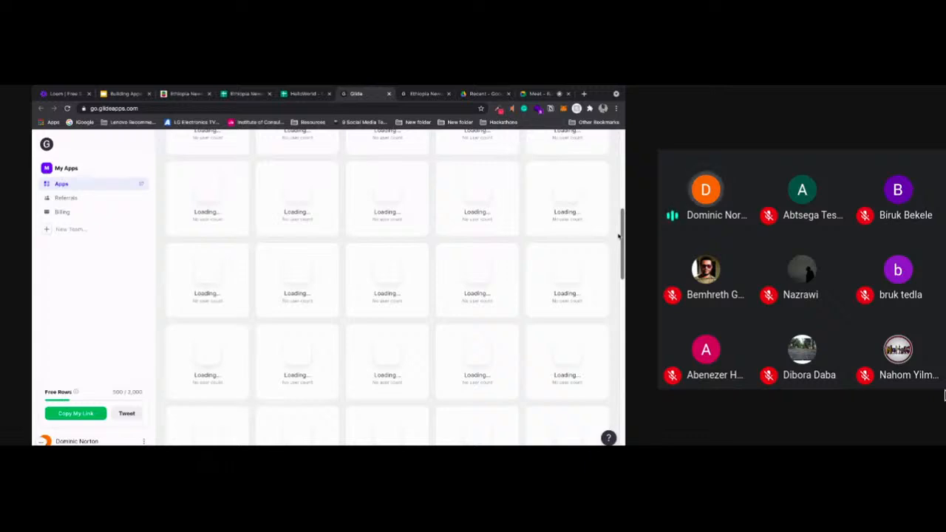
click(208, 213)
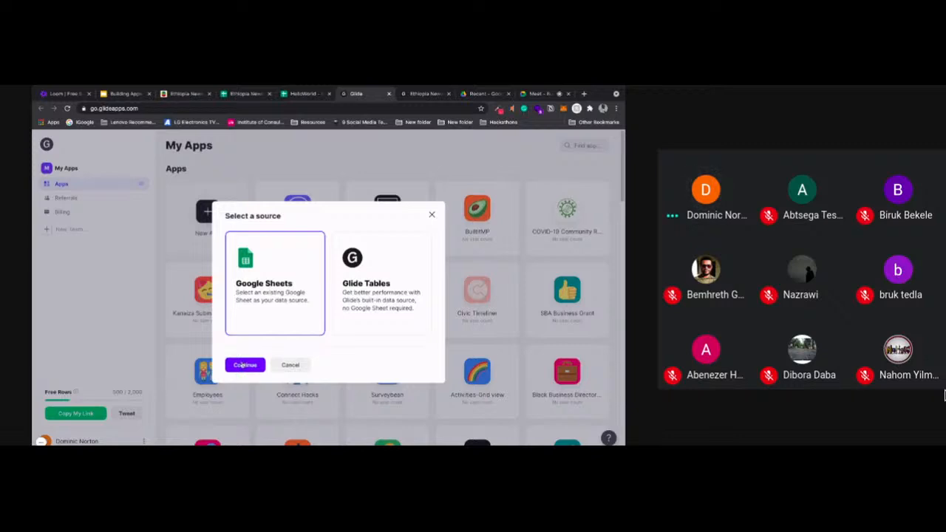
click(242, 365)
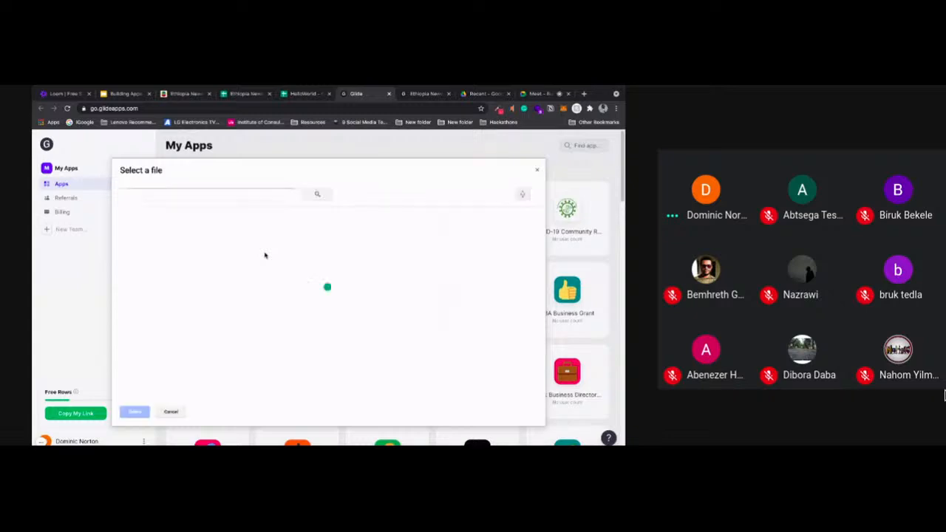
click(227, 235)
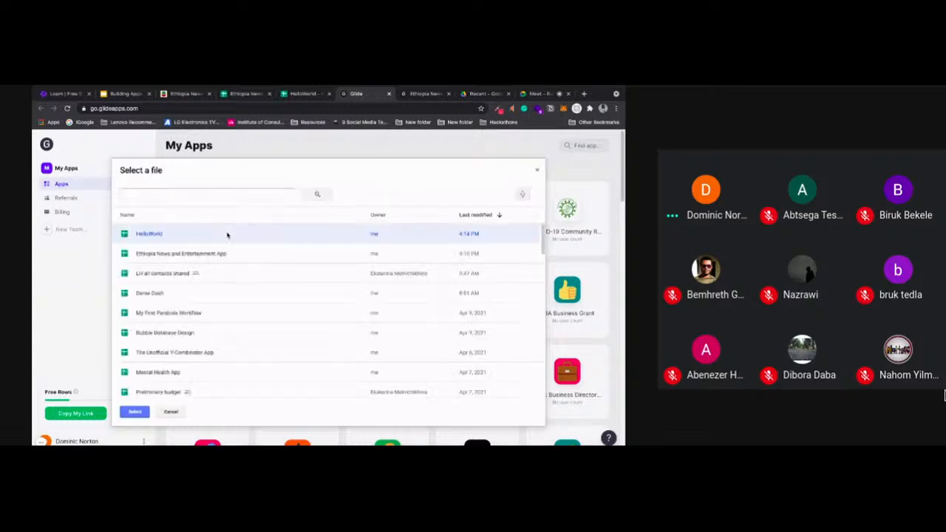
click(130, 413)
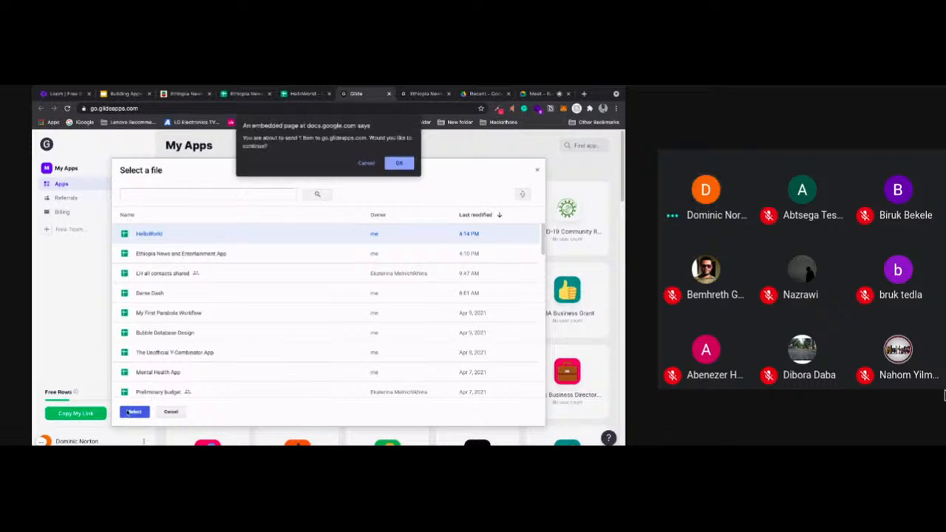
click(397, 163)
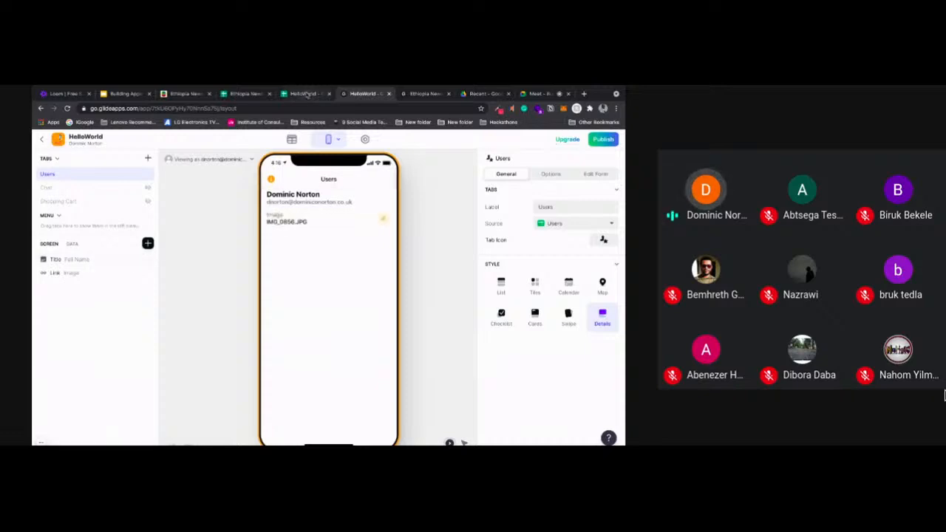
Add a Videos sheet to the HelloWorld spreadsheet and open the Ethiopia News and Entertainment App spreadsheet
click(306, 96)
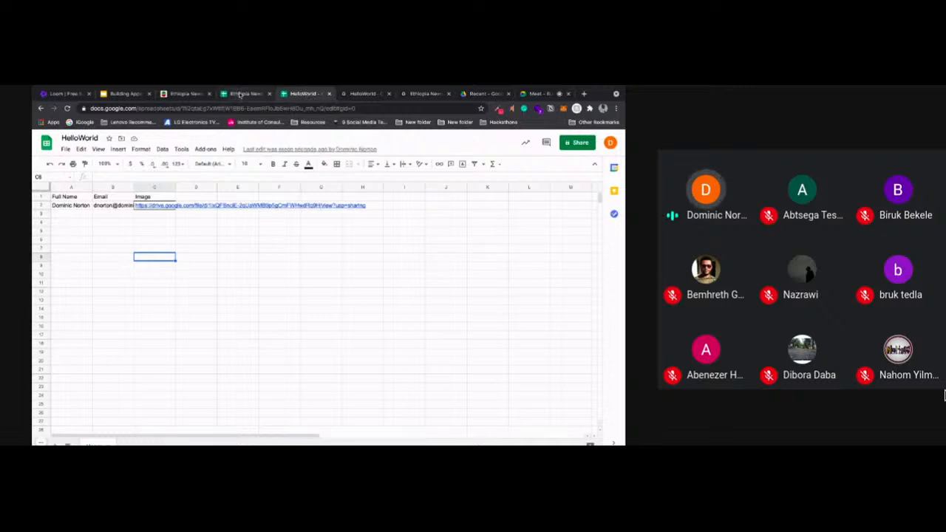
click(240, 95)
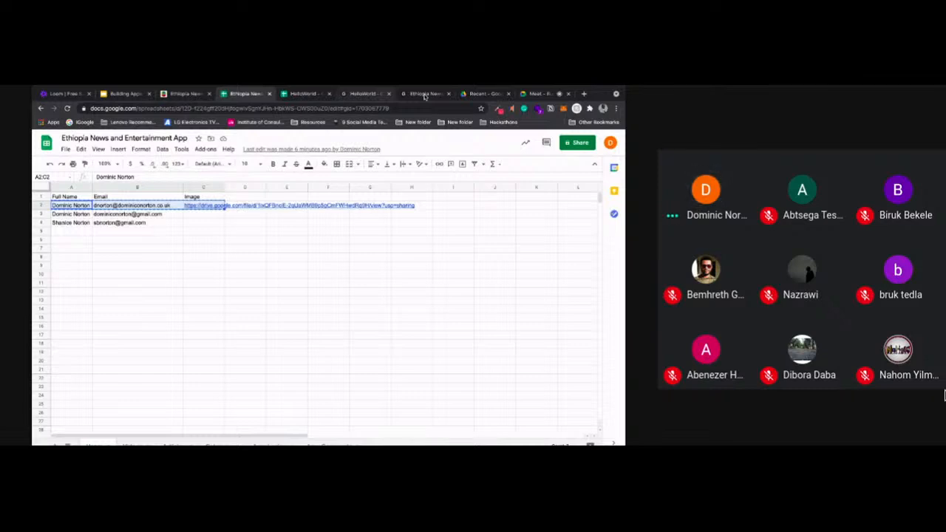
click(425, 95)
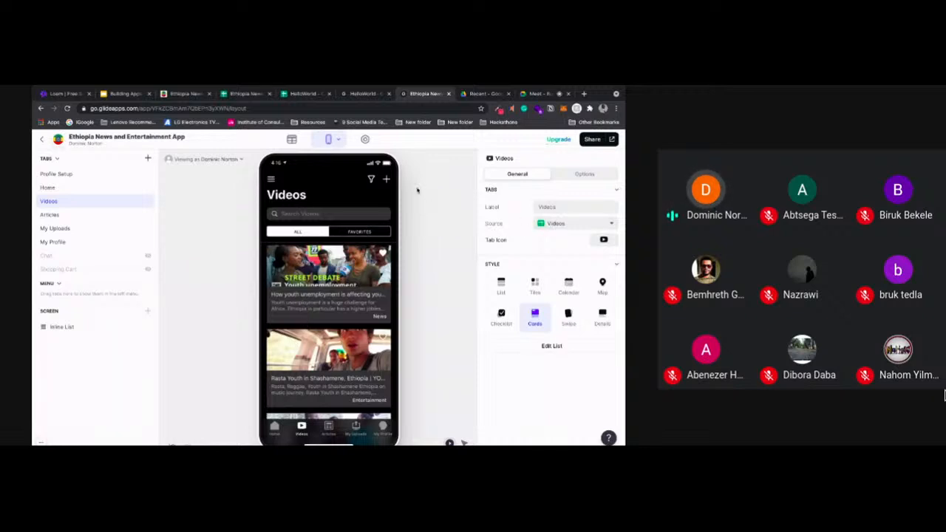
click(293, 94)
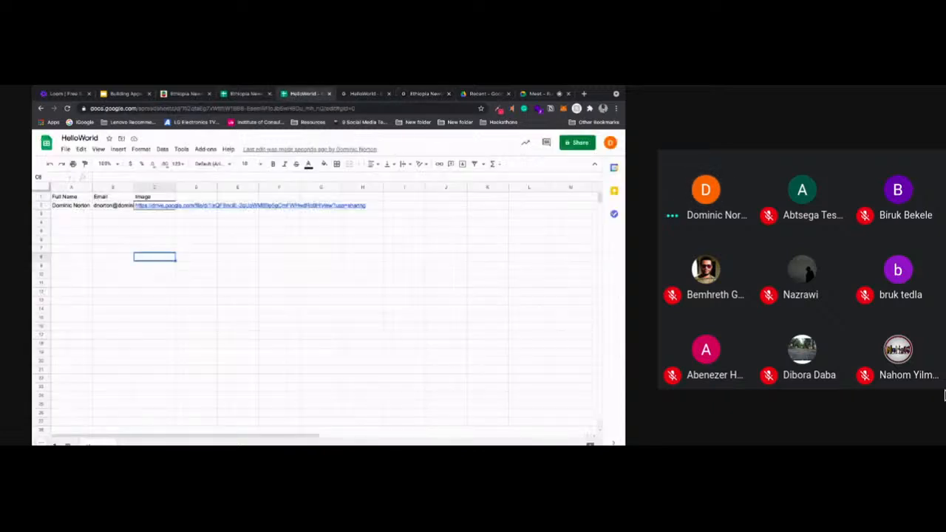
click(55, 444)
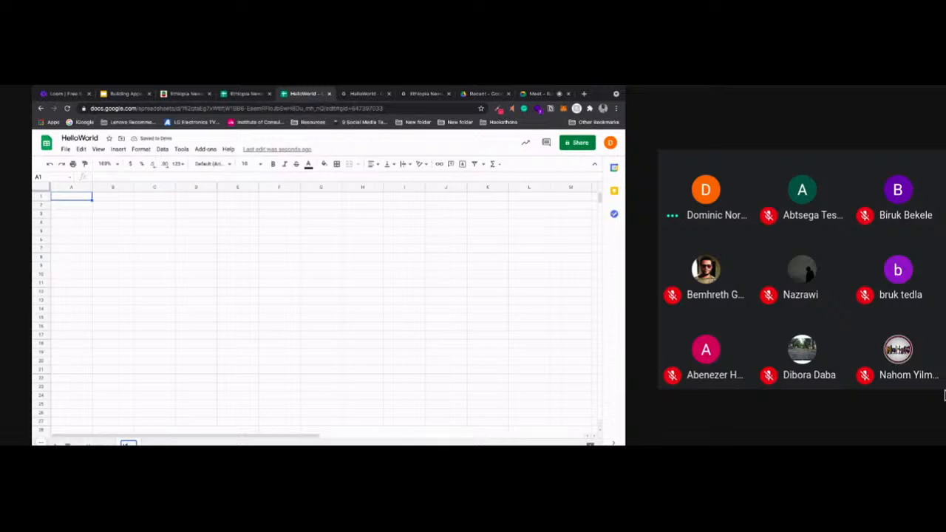
click(143, 310)
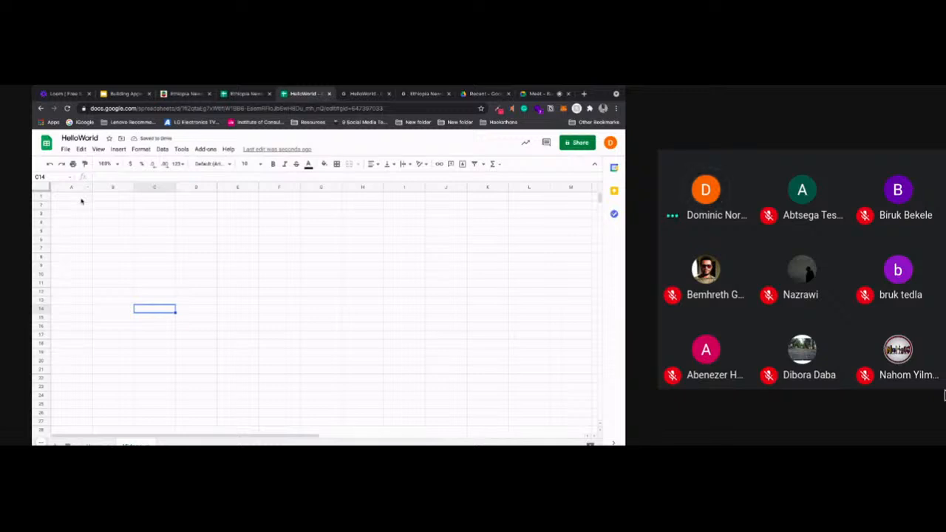
click(245, 94)
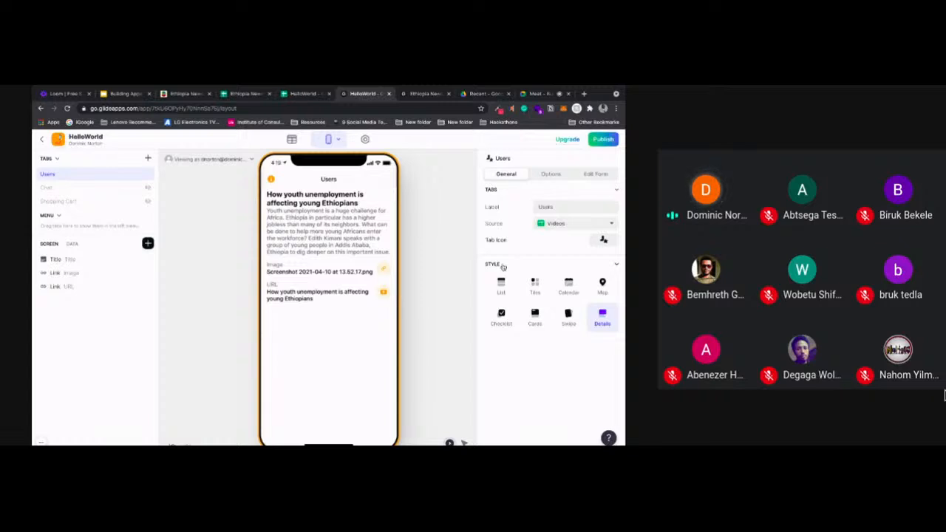
Try the List, Tiles, Calendar, Map, Checklist, Cards, Swipe and Details styles on the Users tab of the HelloWorld app
click(501, 287)
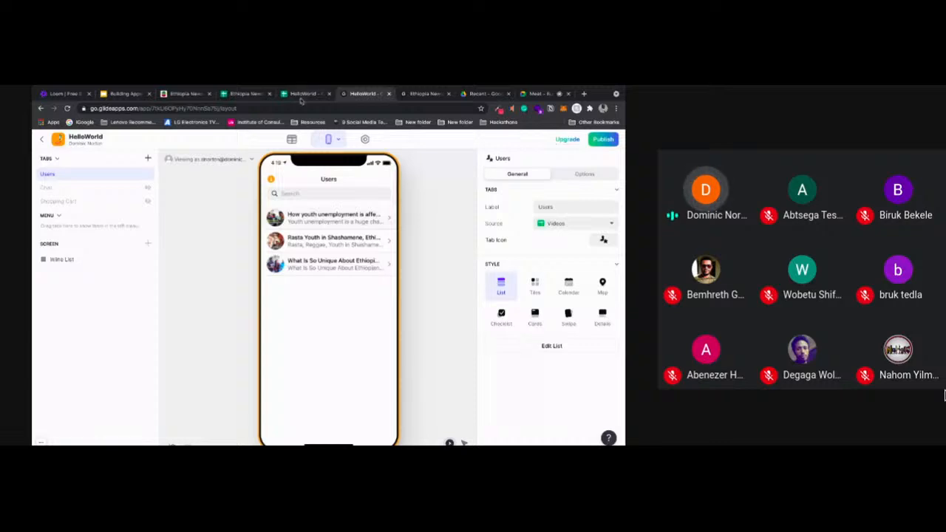
click(302, 96)
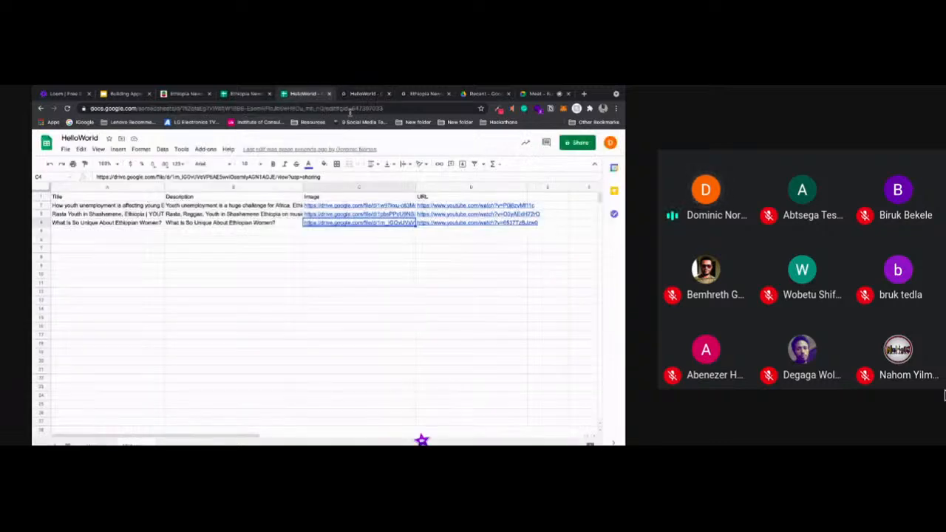
key(ctrl+Tab)
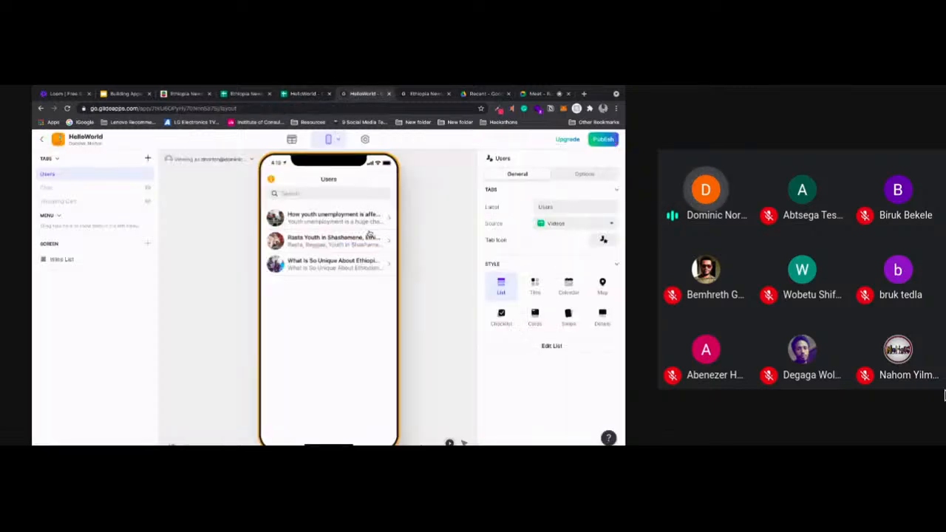
click(534, 287)
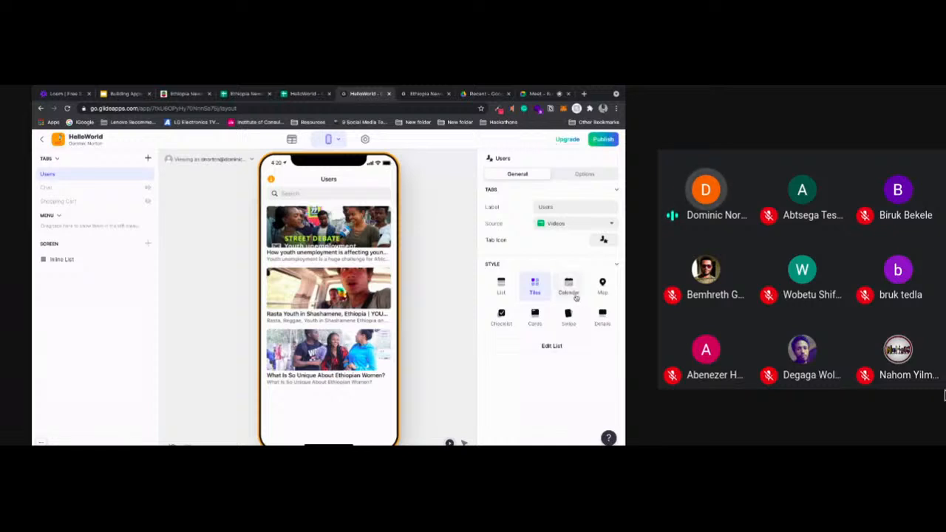
click(575, 296)
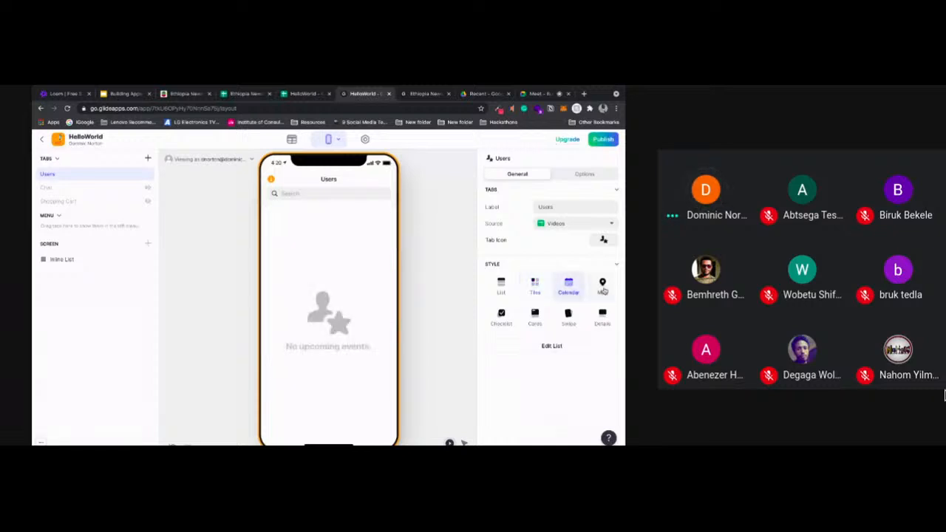
click(602, 288)
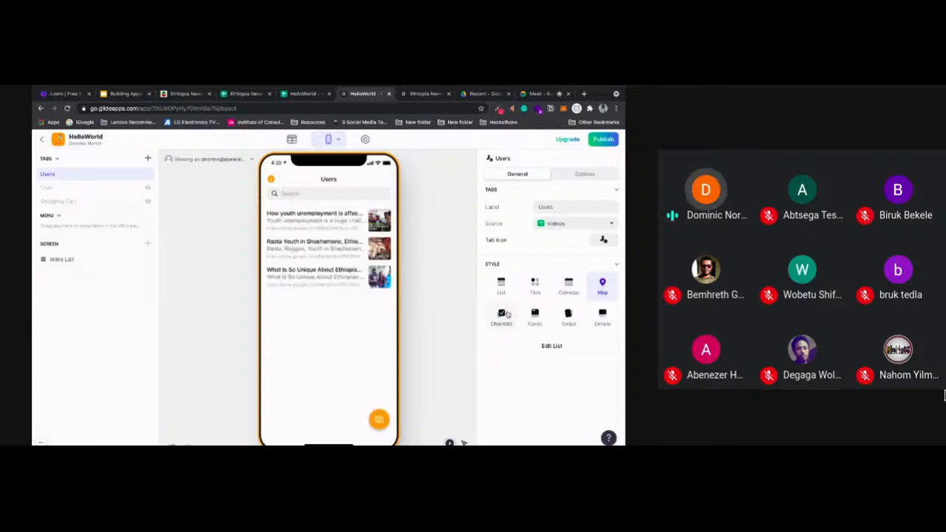
click(507, 315)
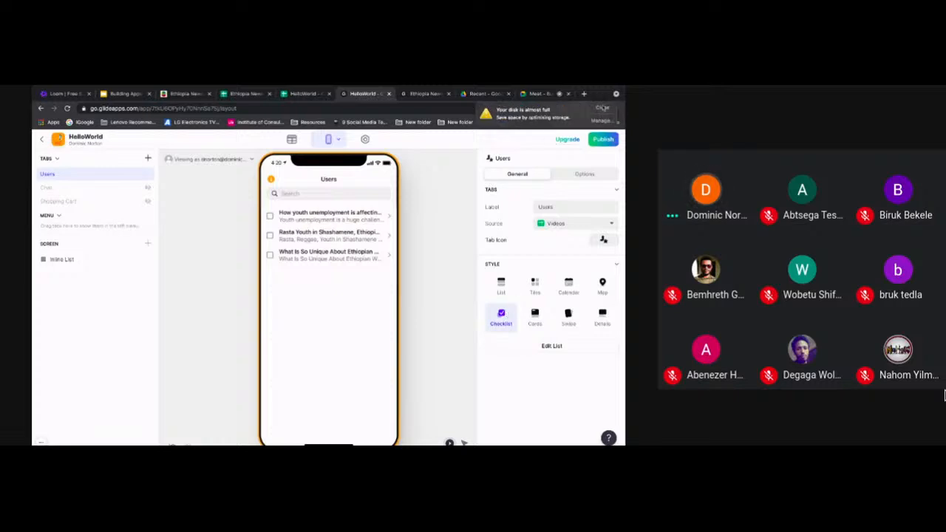
click(602, 108)
click(534, 316)
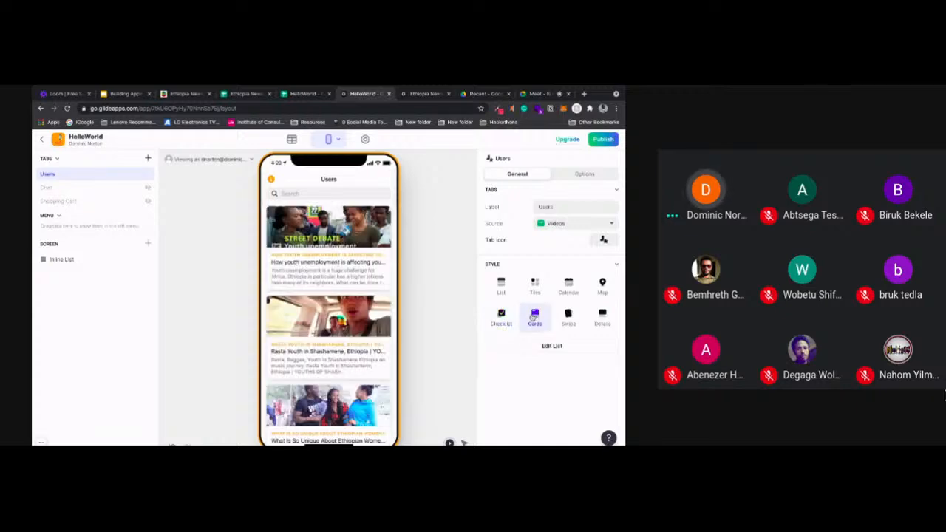
click(567, 317)
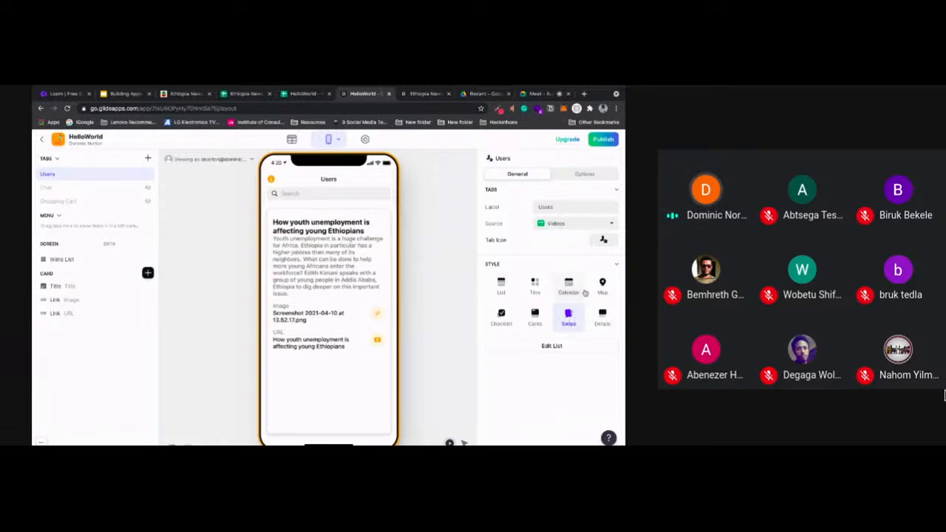
click(603, 324)
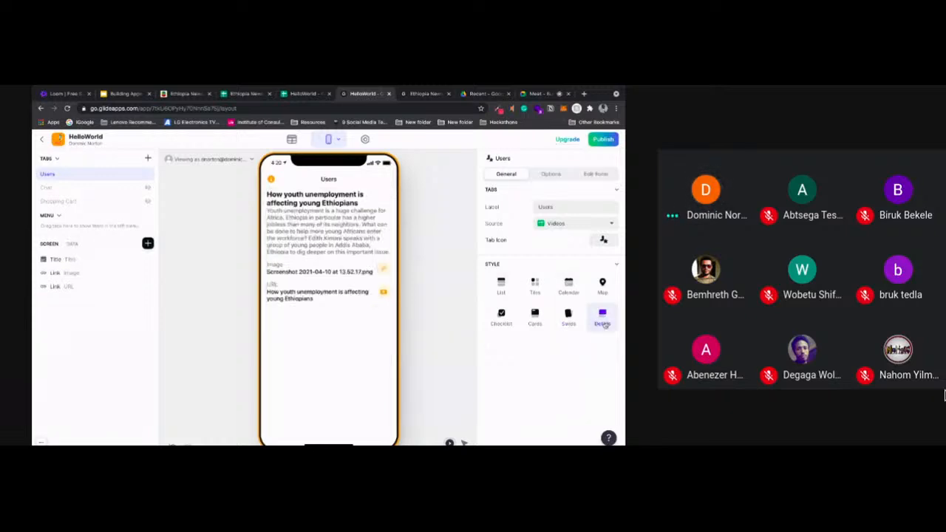
Set the Users tab to the Cards style and find a filled video play icon for it by searching for video
click(538, 315)
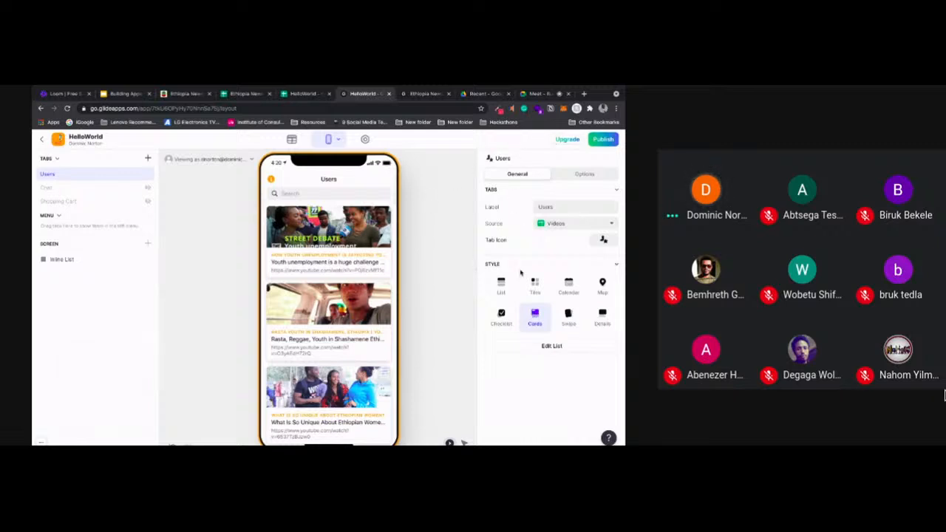
click(603, 241)
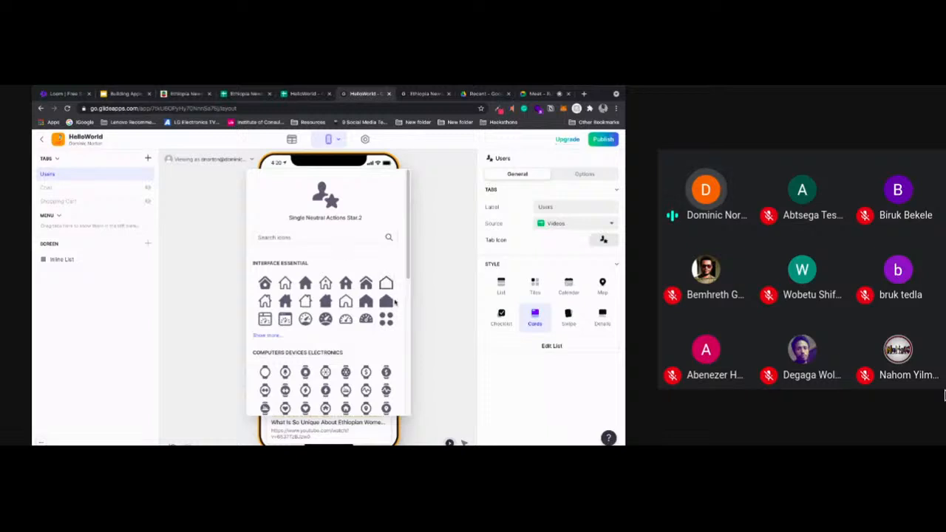
click(386, 302)
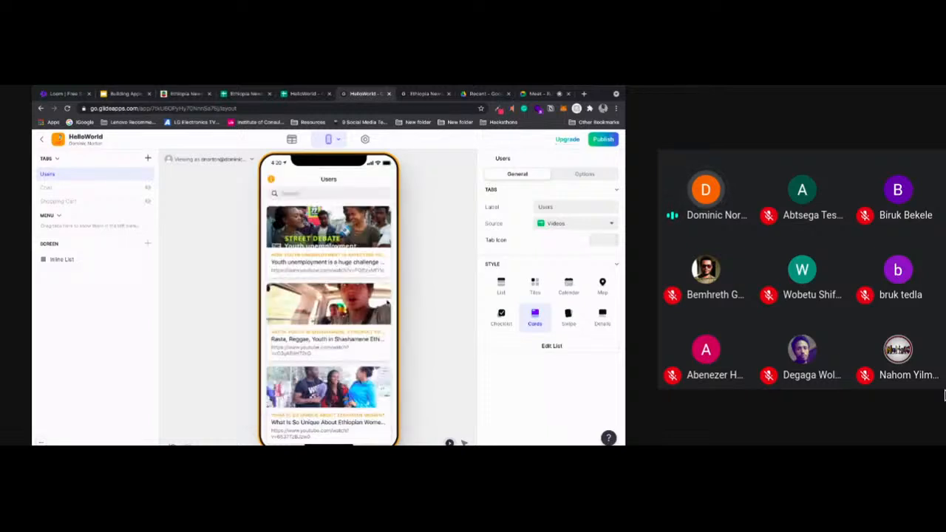
click(603, 240)
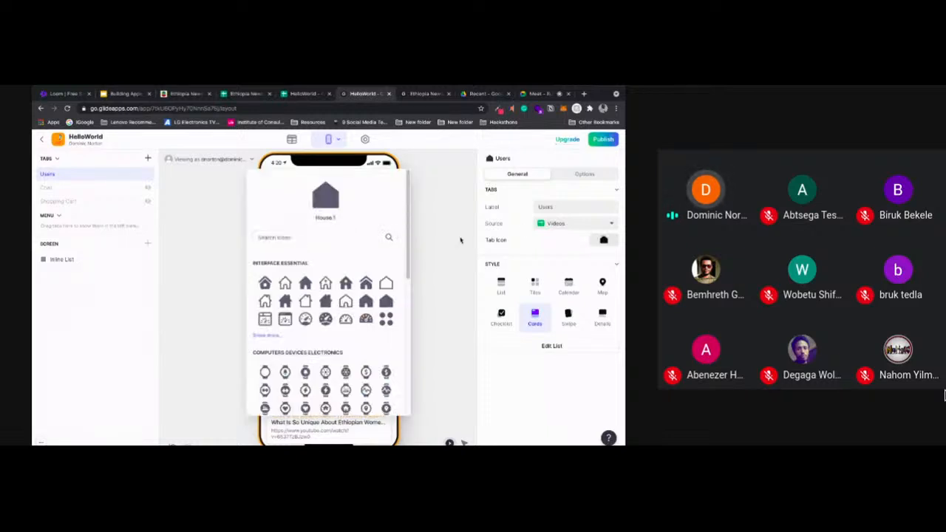
text(p)
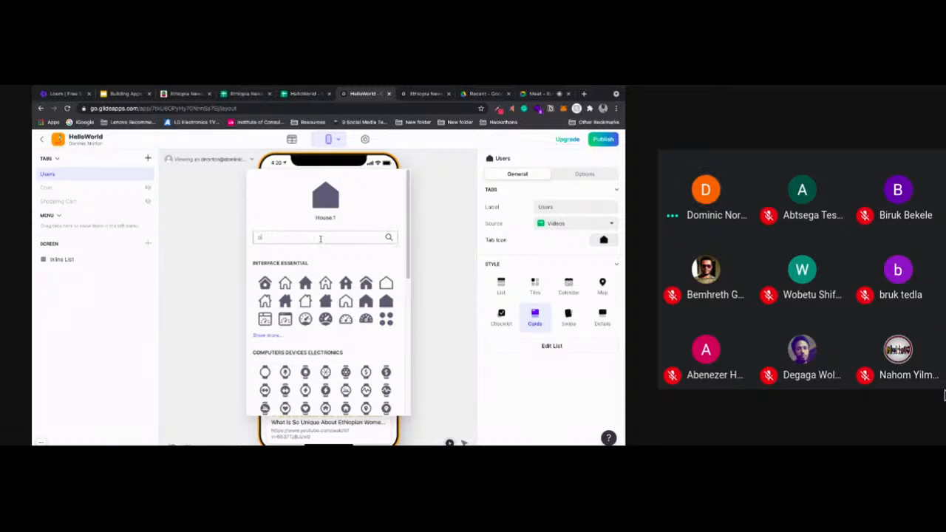
text(ideo)
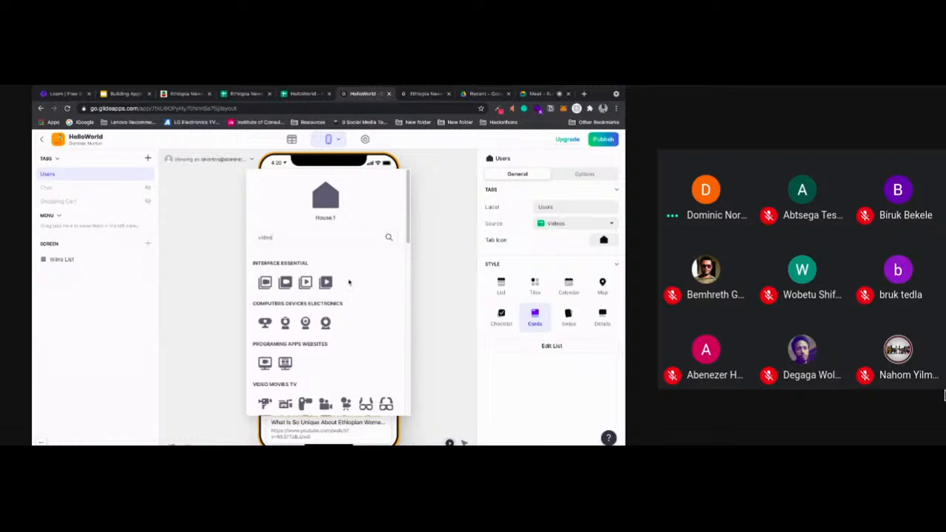
click(326, 283)
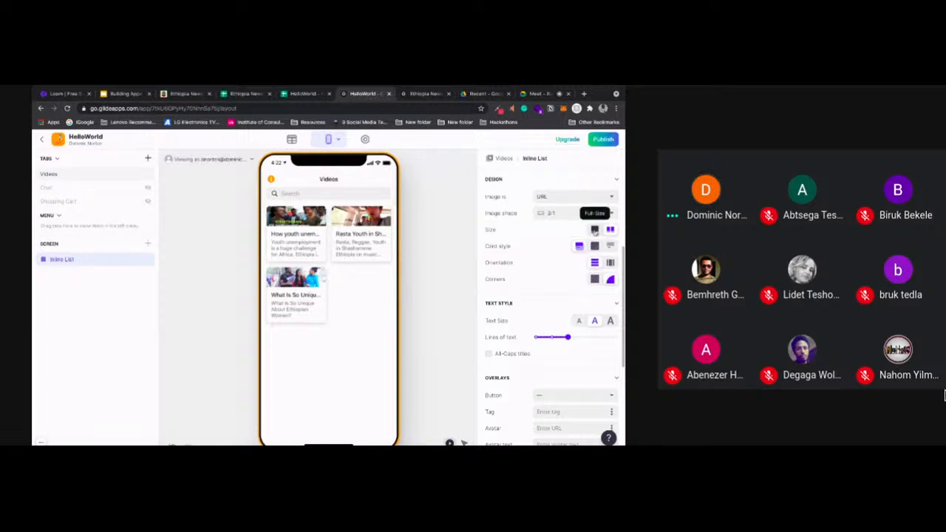
Design the Videos tab's inline list with full-size cards, the Outline card style and vertical orientation, trying the None style and horizontal orientation too
click(594, 231)
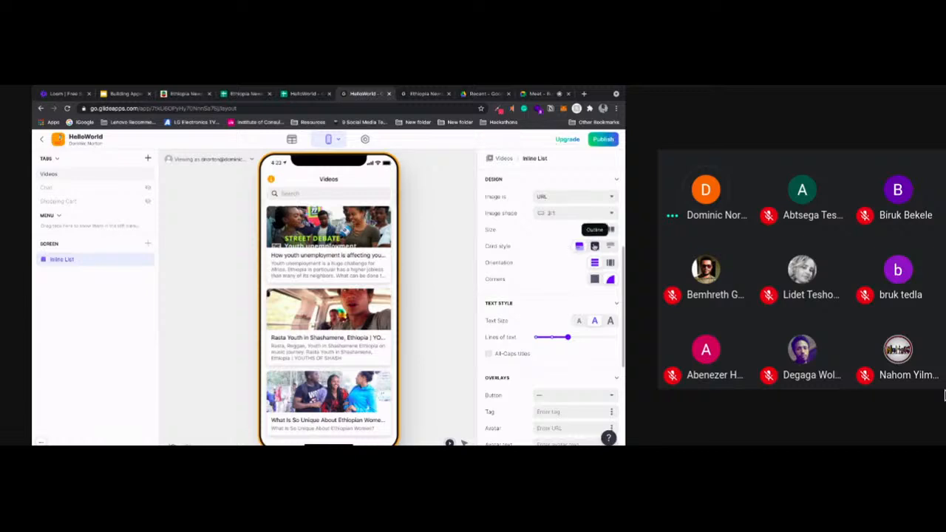
click(610, 248)
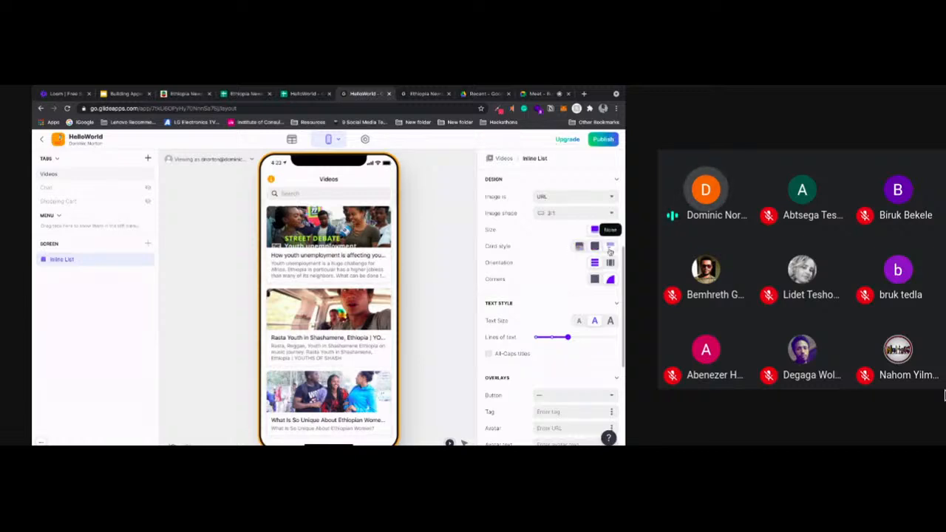
click(595, 247)
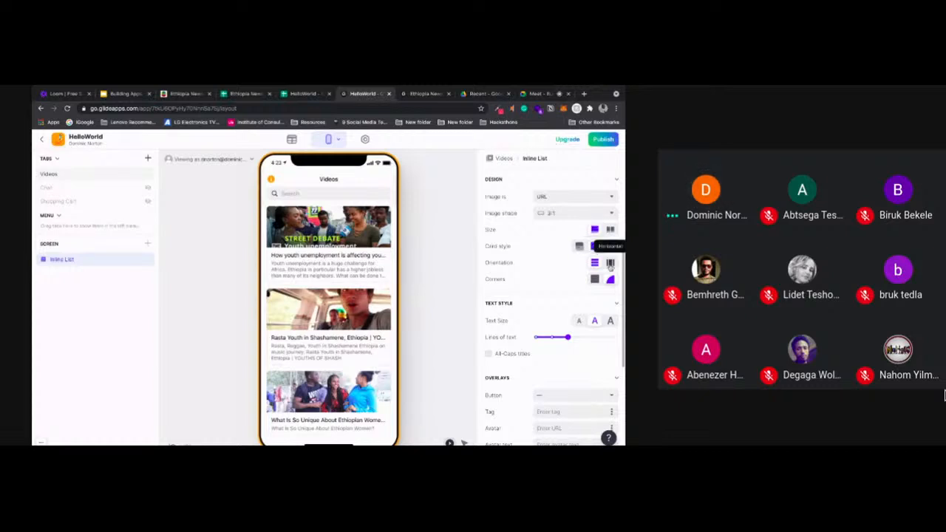
click(611, 264)
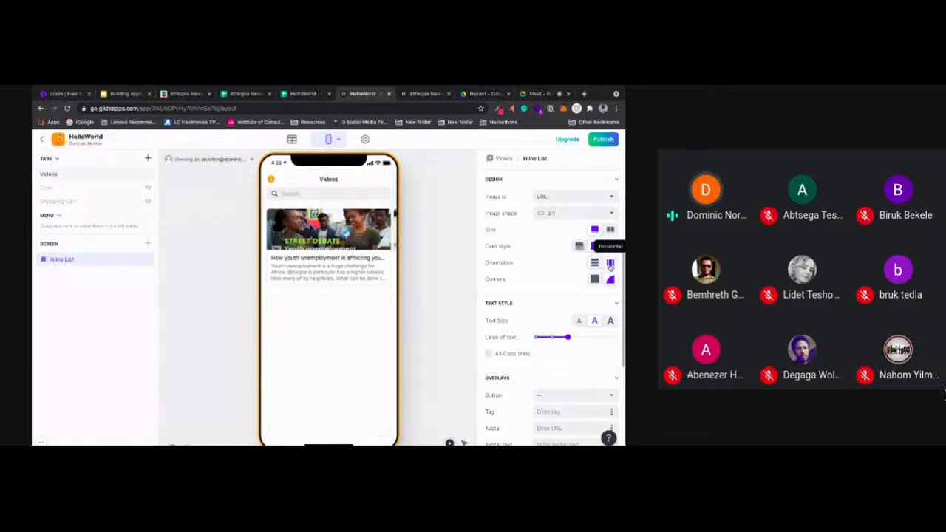
click(595, 263)
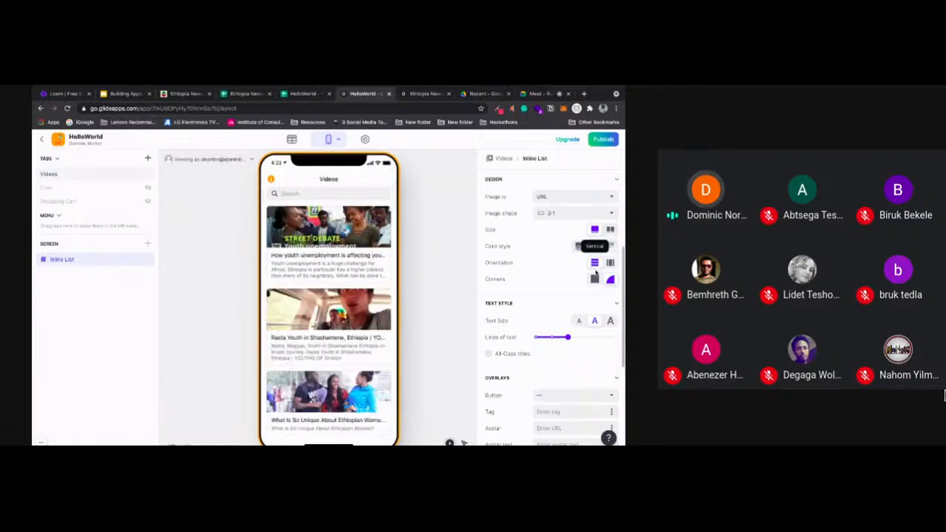
Give the Videos inline list square corners and small text, and reduce its lines of text
click(594, 280)
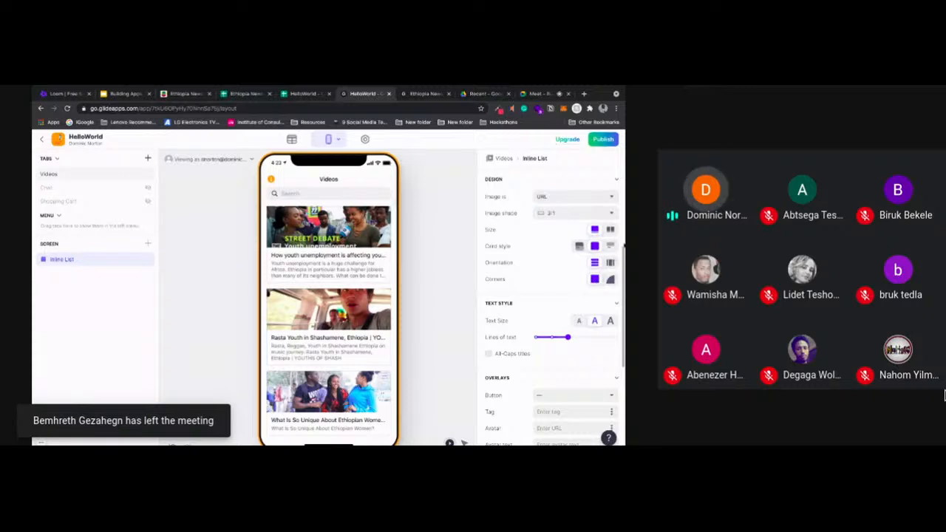
drag(623, 250, 620, 318)
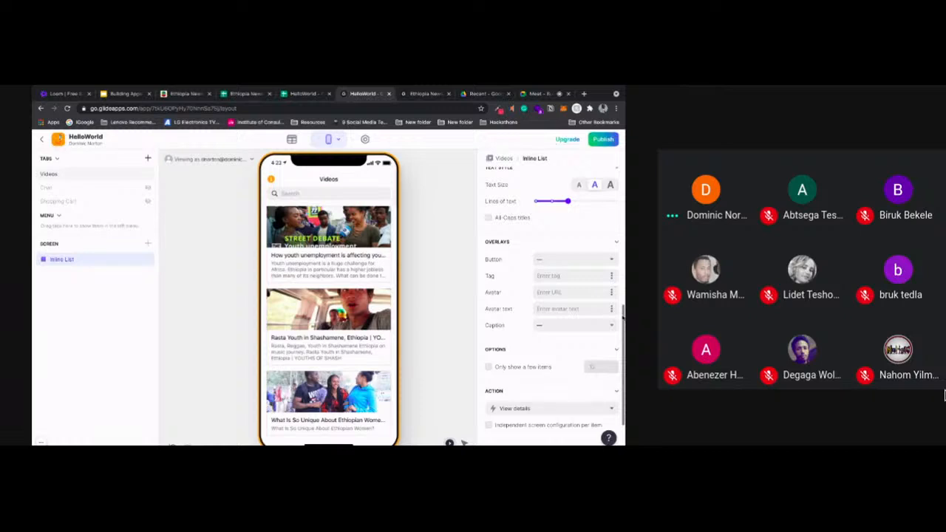
scroll(578, 221, up, 1)
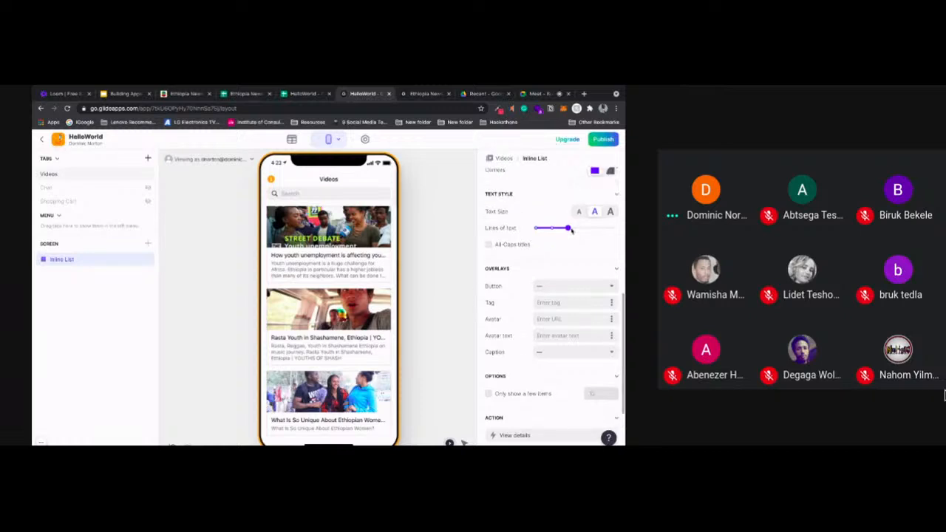
click(578, 213)
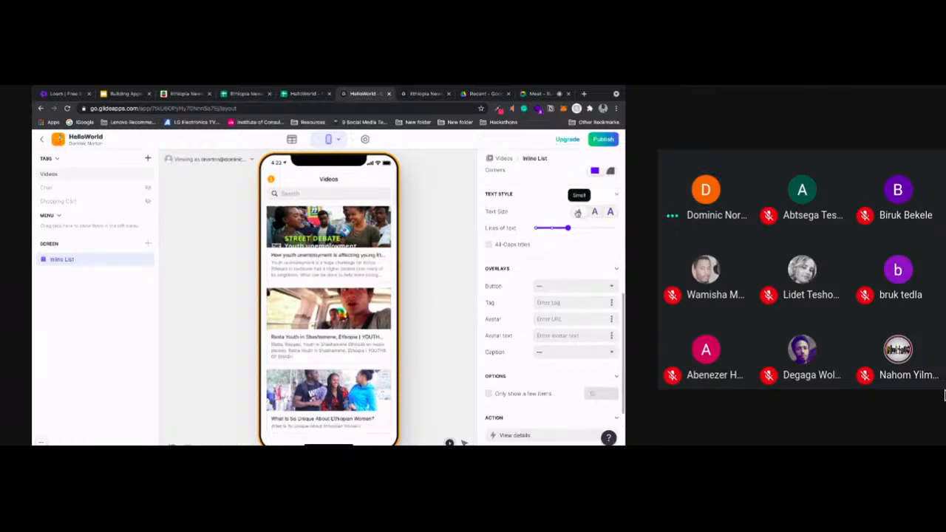
drag(567, 228, 551, 227)
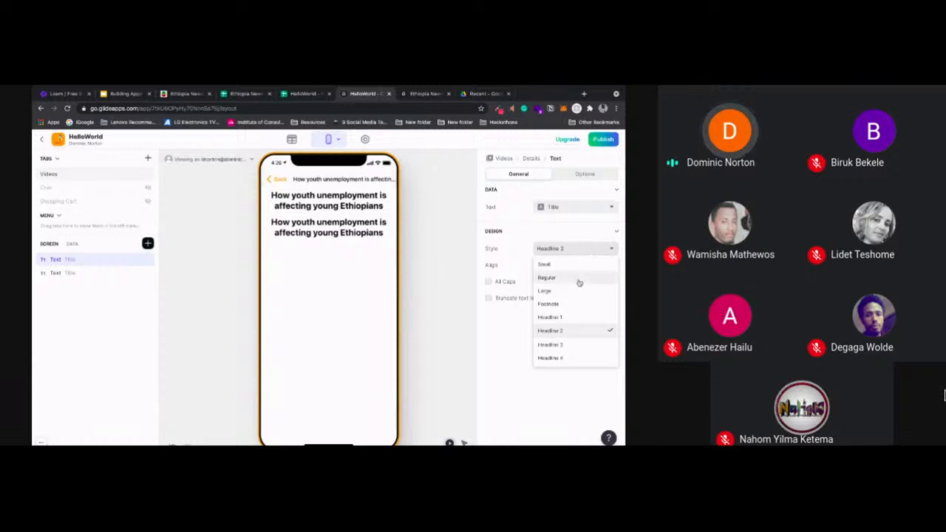
Turn the upper title text on the video details screen into Regular, justified text below the headline, showing the Description column
click(579, 281)
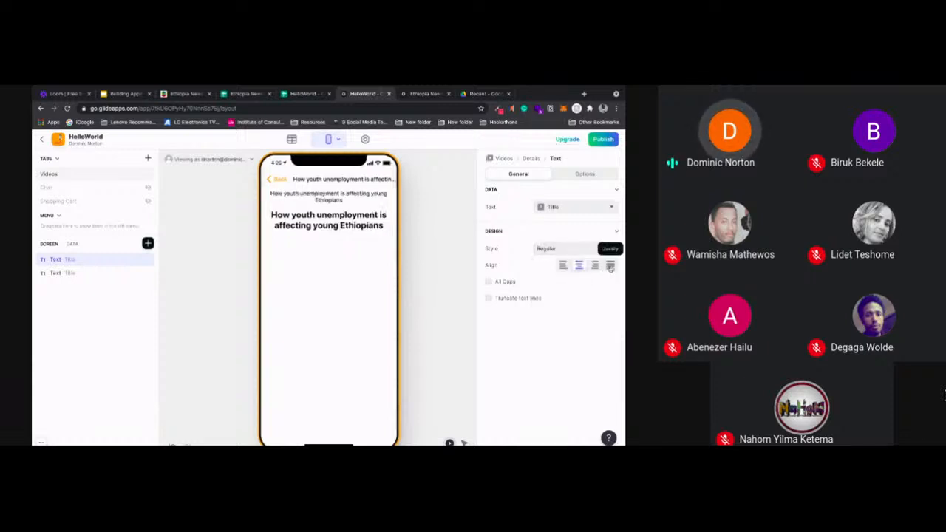
click(610, 266)
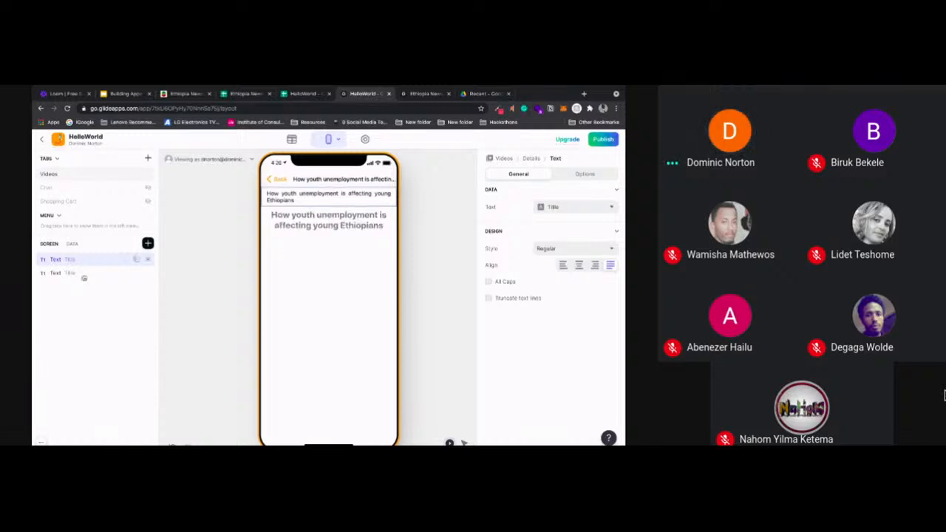
drag(84, 278, 85, 279)
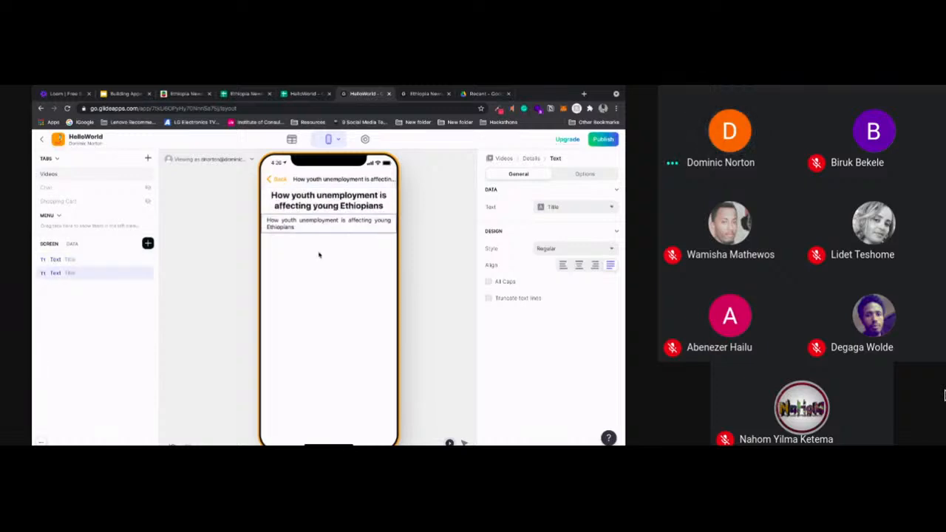
click(575, 210)
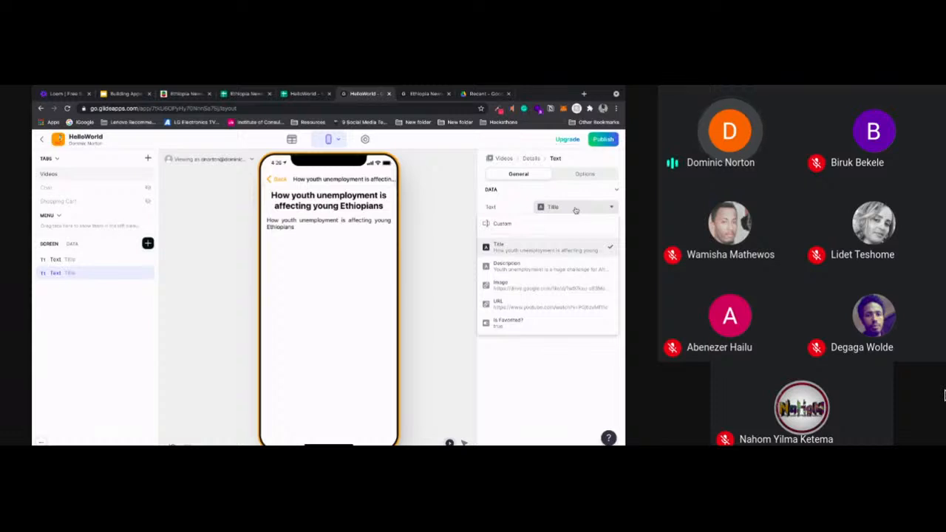
click(547, 266)
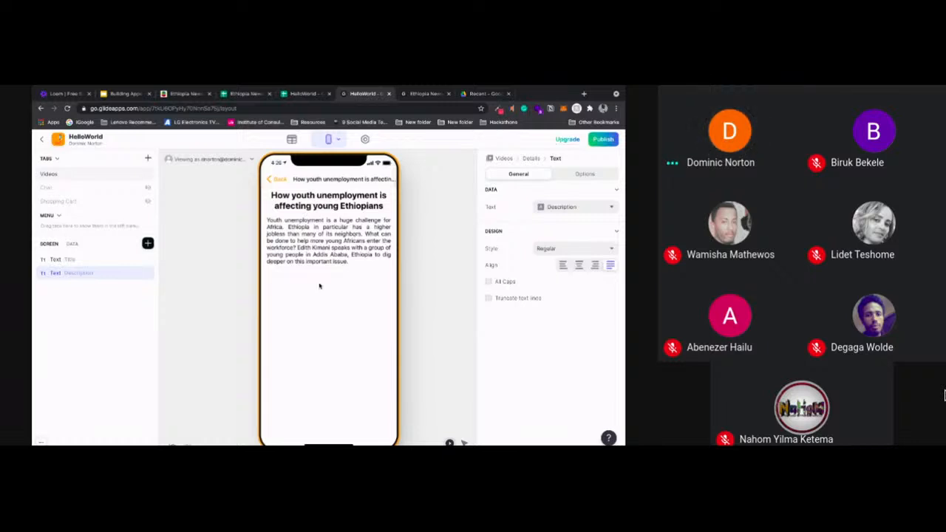
Insert a Video component sourced from the URL column on the details screen, and check the columns in the HelloWorld spreadsheet
click(148, 244)
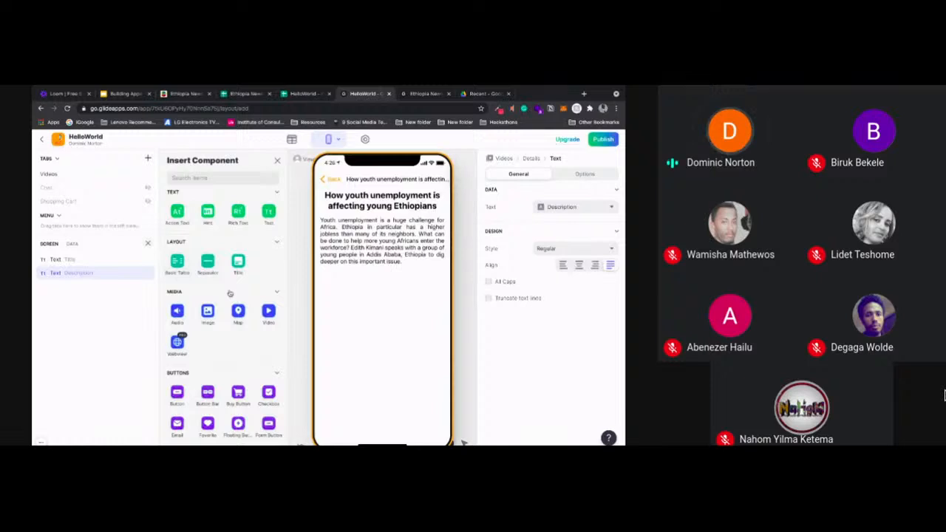
click(269, 312)
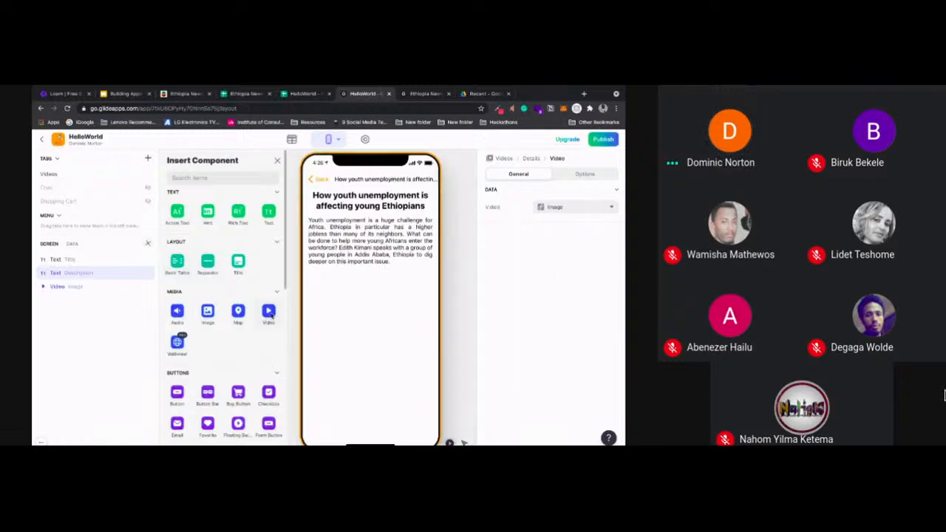
click(558, 208)
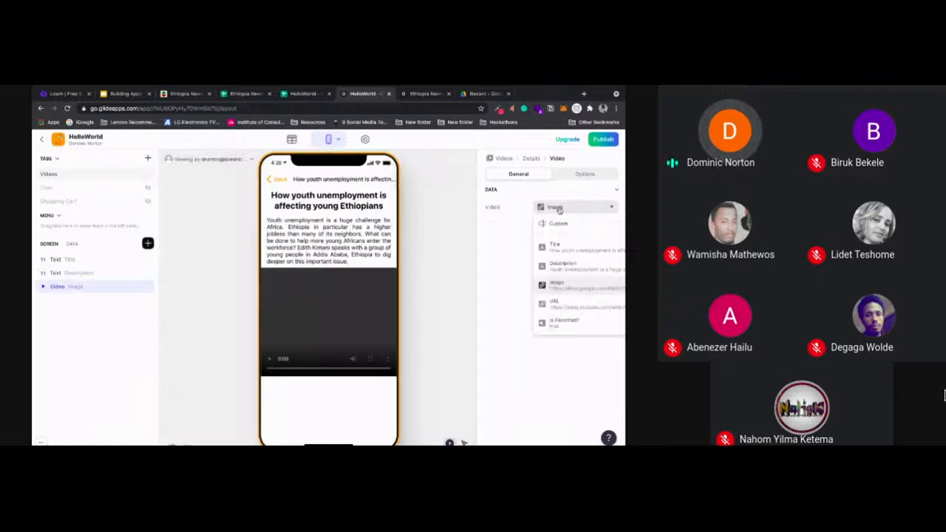
click(530, 306)
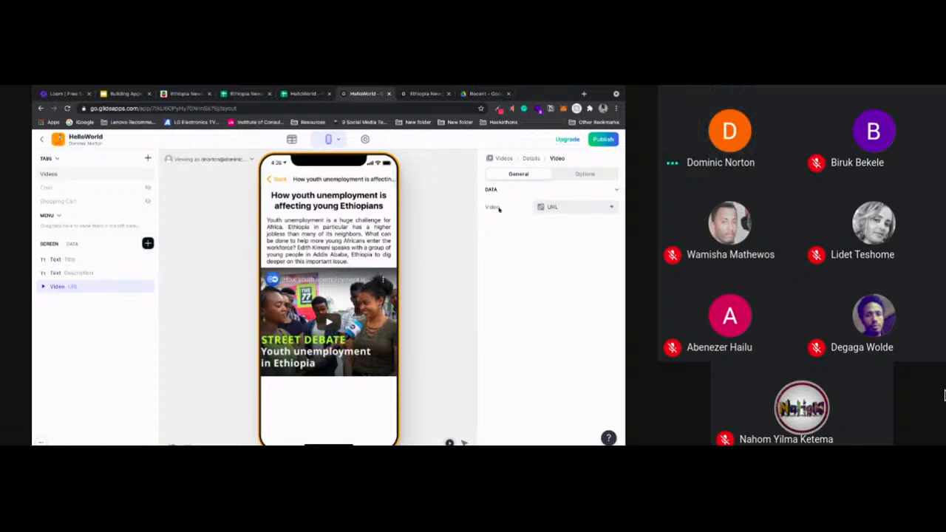
click(305, 94)
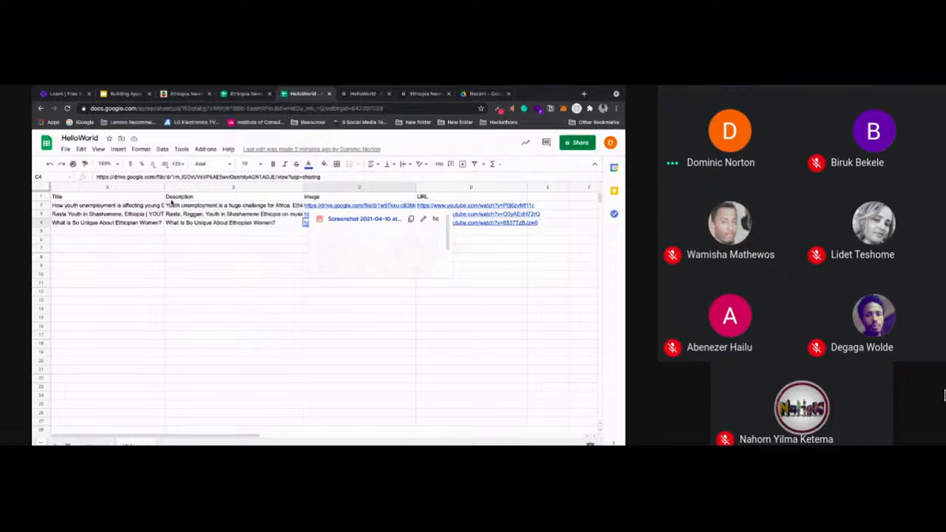
click(362, 94)
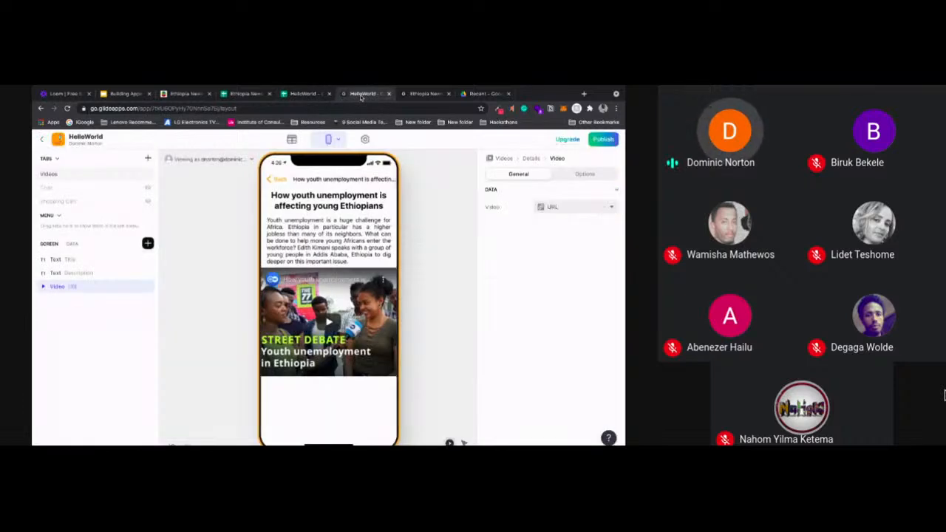
Insert a Comments component on the details screen, sort it by Newest first and view its topic choices
click(147, 243)
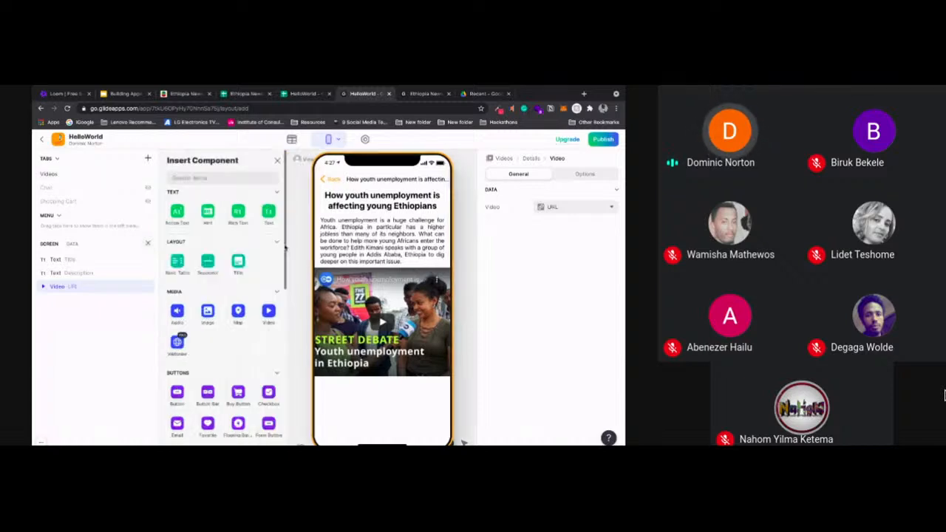
drag(284, 248, 283, 416)
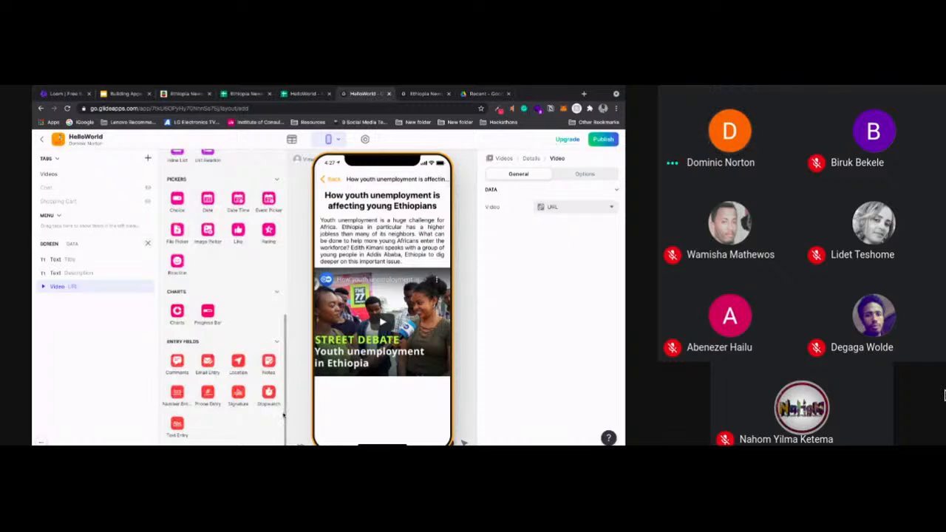
click(177, 361)
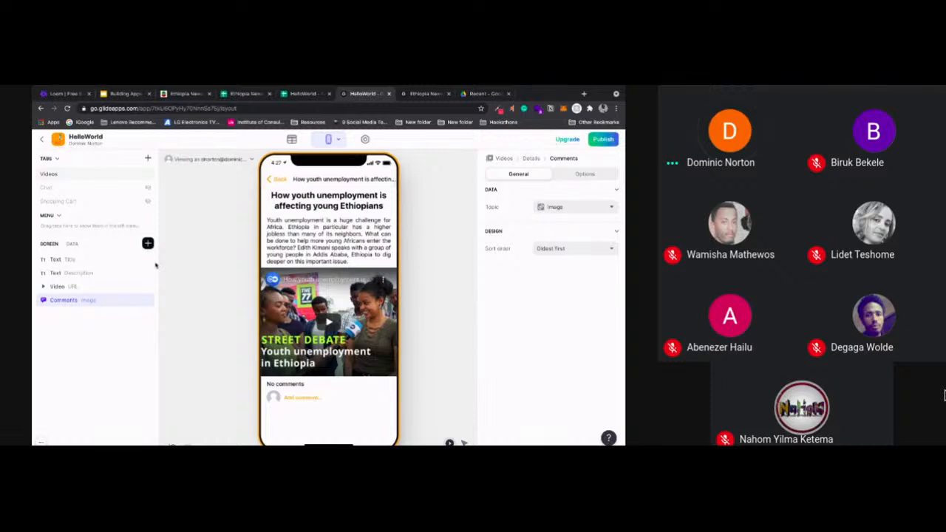
click(571, 249)
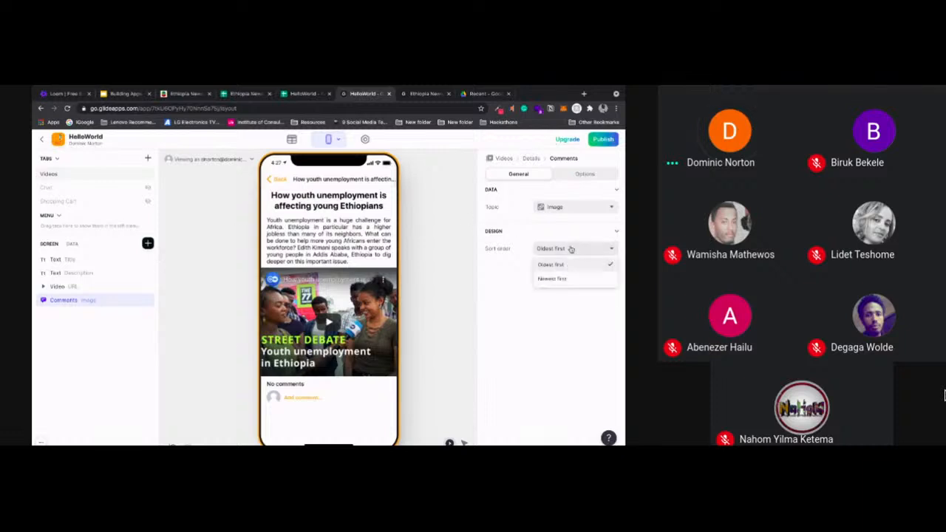
click(563, 279)
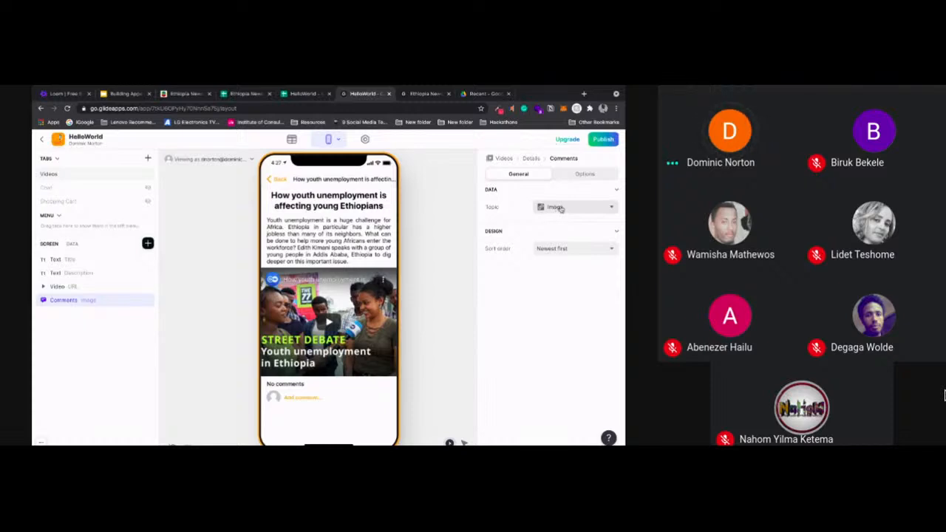
click(561, 209)
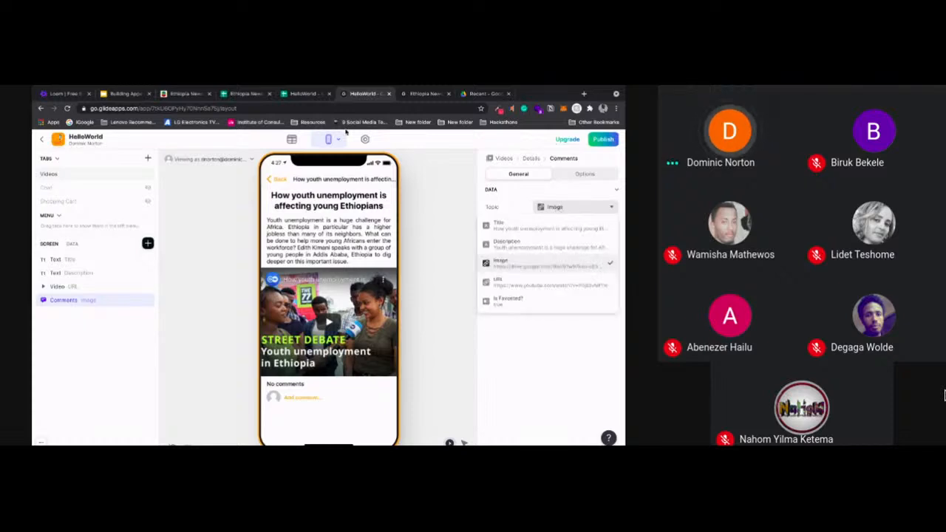
Add Comments and Rating column headers in cells E1 and F1 of the HelloWorld spreadsheet
click(293, 95)
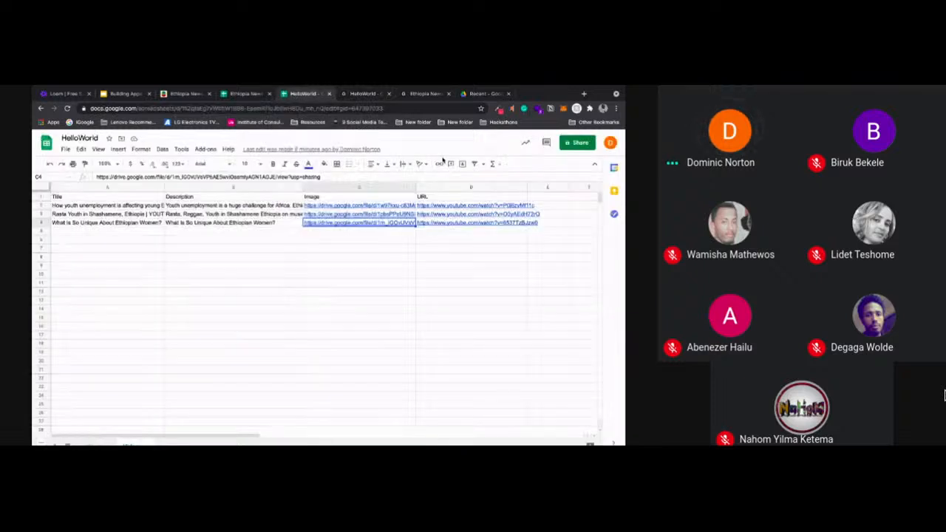
click(541, 198)
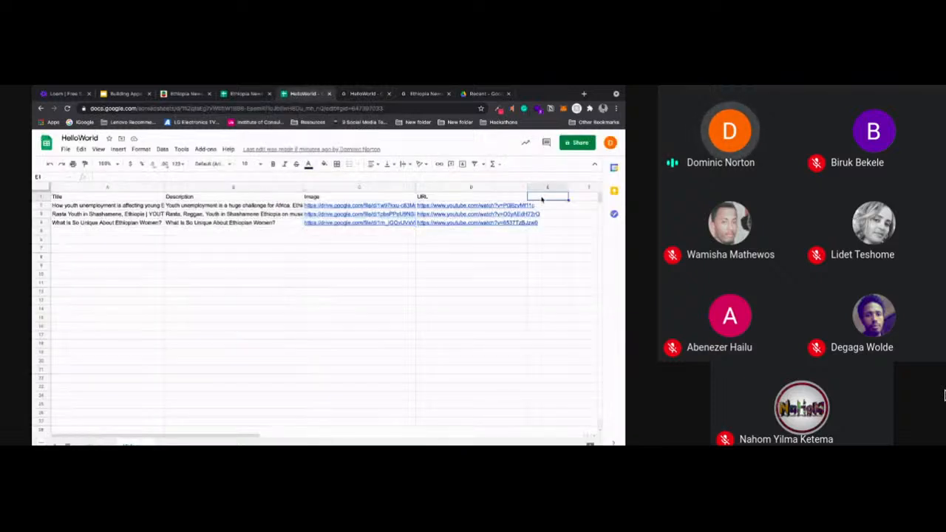
text(Comments)
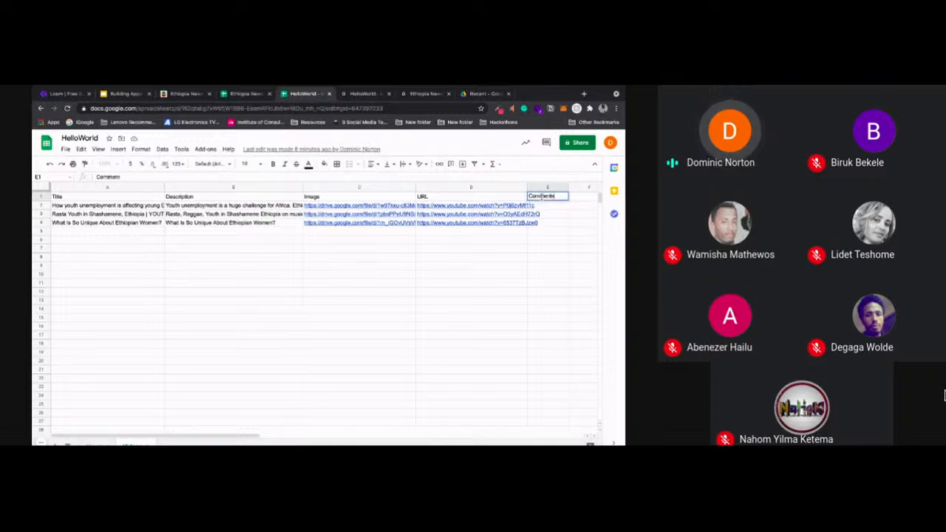
click(582, 200)
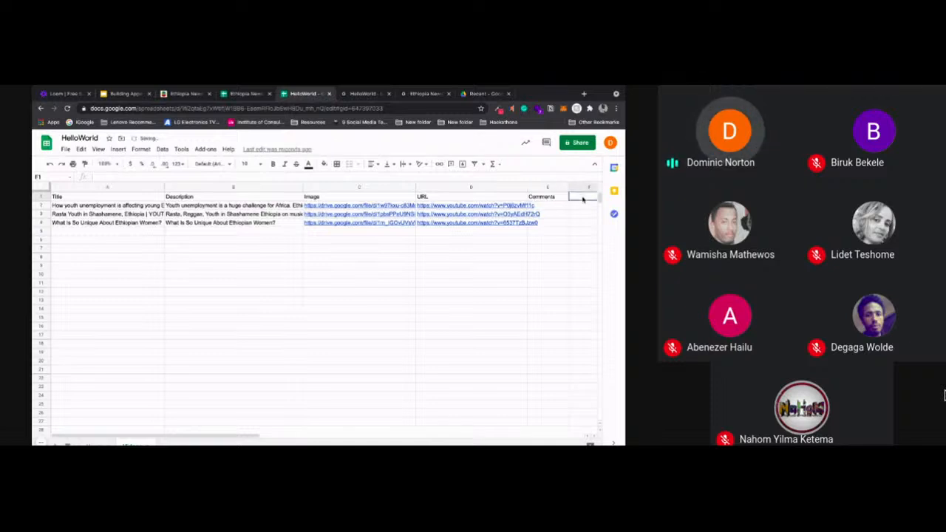
text(Ratings)
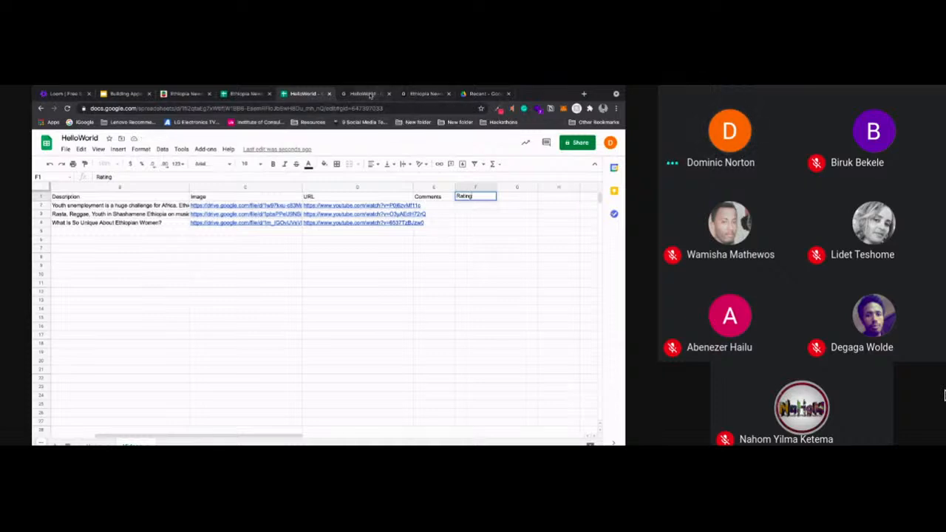
Return to the Glide app, accept automatic components for the new columns and delete the Comments action text from the video details screen
click(370, 95)
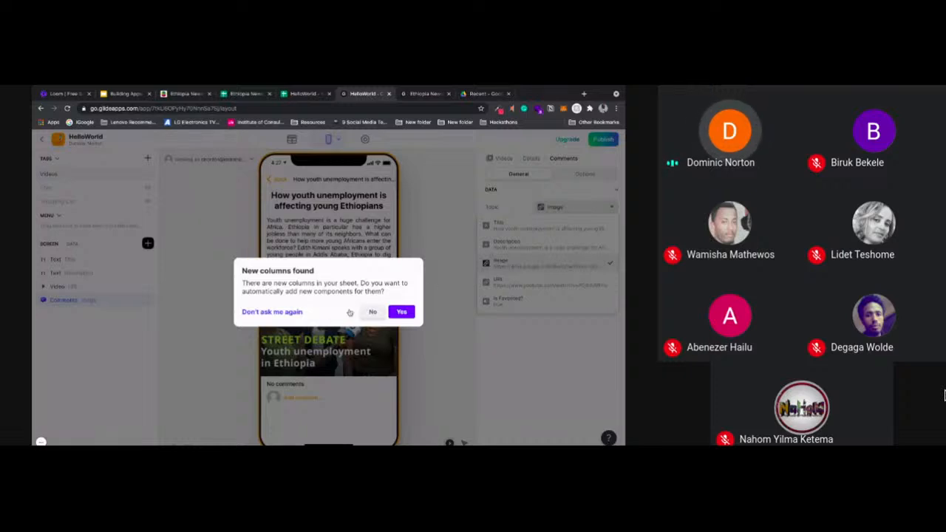
click(400, 312)
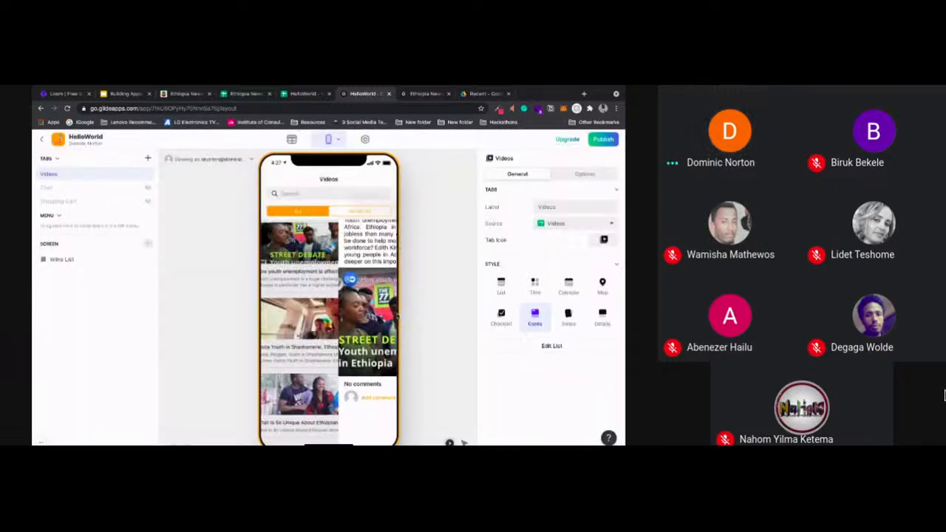
click(310, 249)
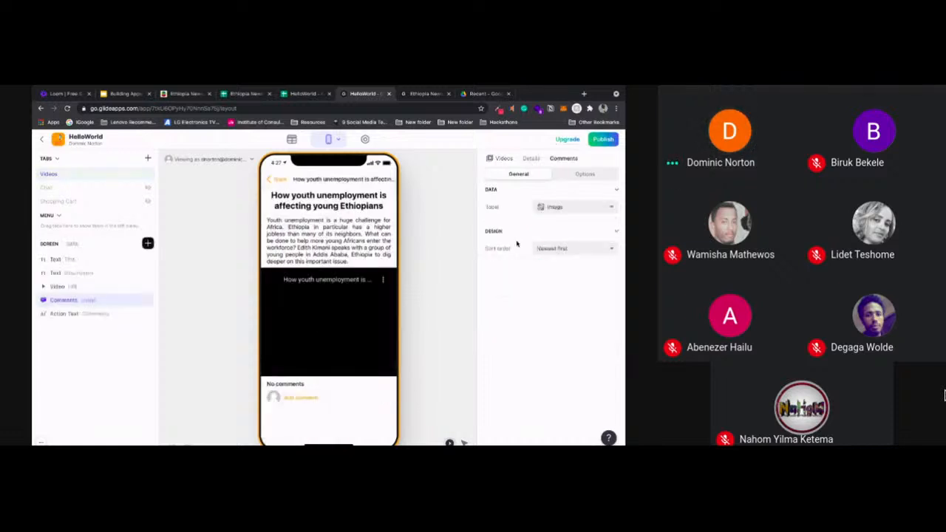
click(97, 315)
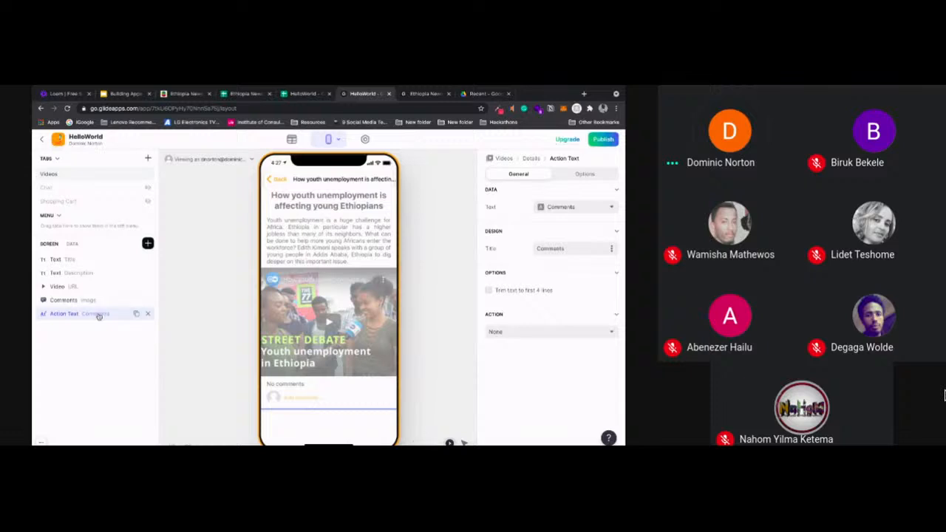
click(148, 313)
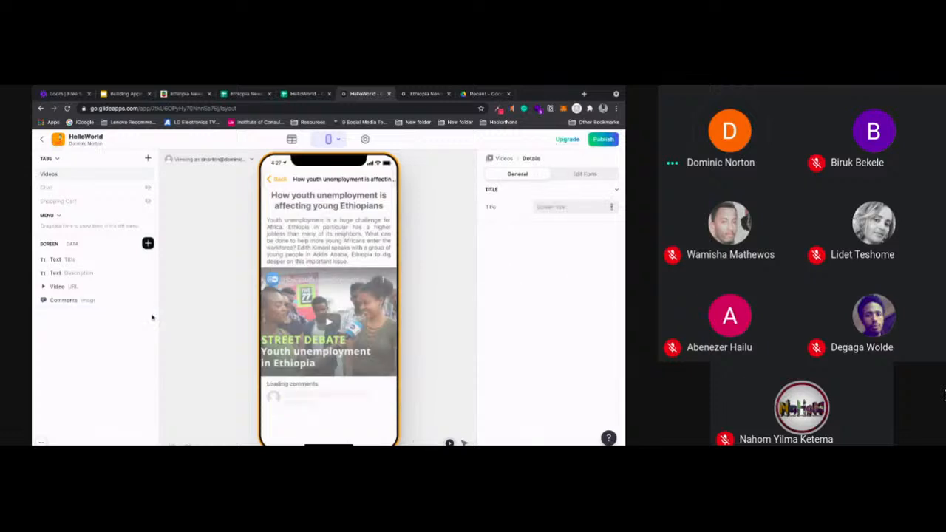
Set the Comments component's topic to the Comments column and remove the component from the details screen
click(85, 301)
click(543, 207)
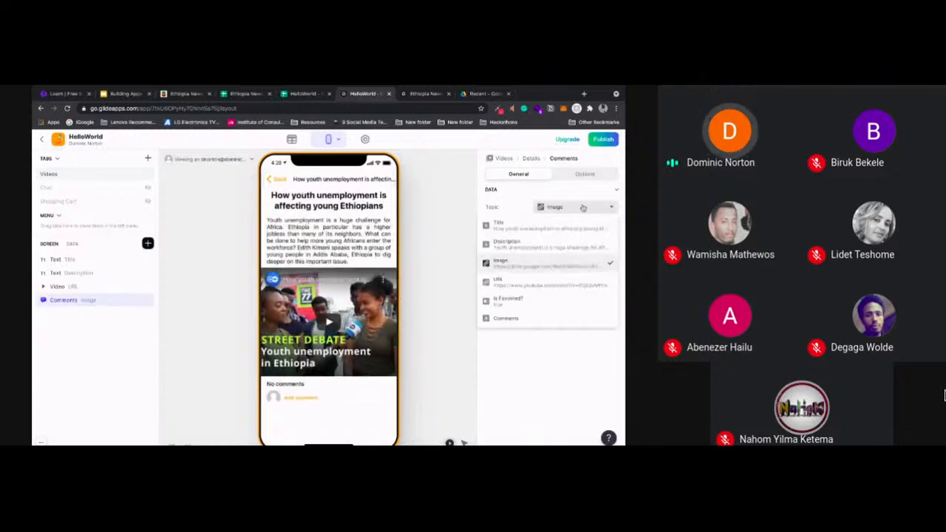
click(538, 320)
click(148, 301)
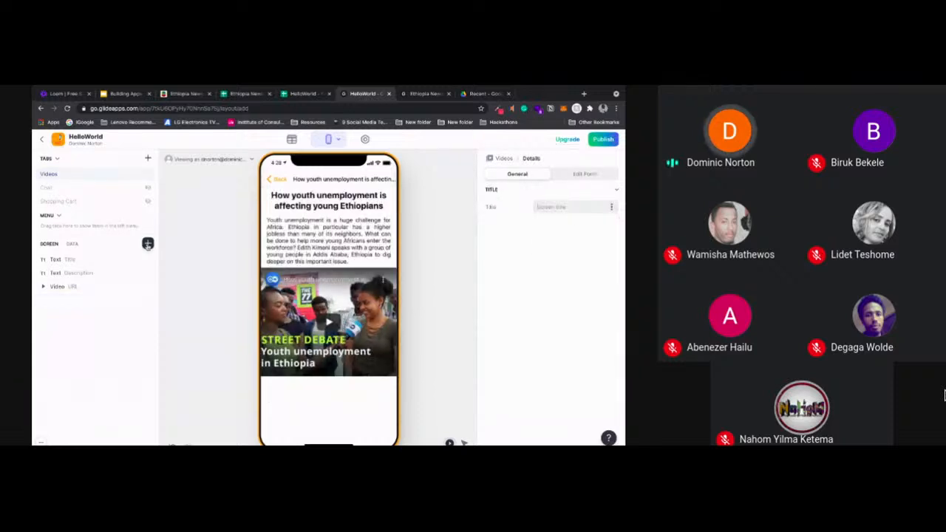
Insert a Comments component below the video on the details screen again
click(148, 244)
scroll(285, 308, down, 10)
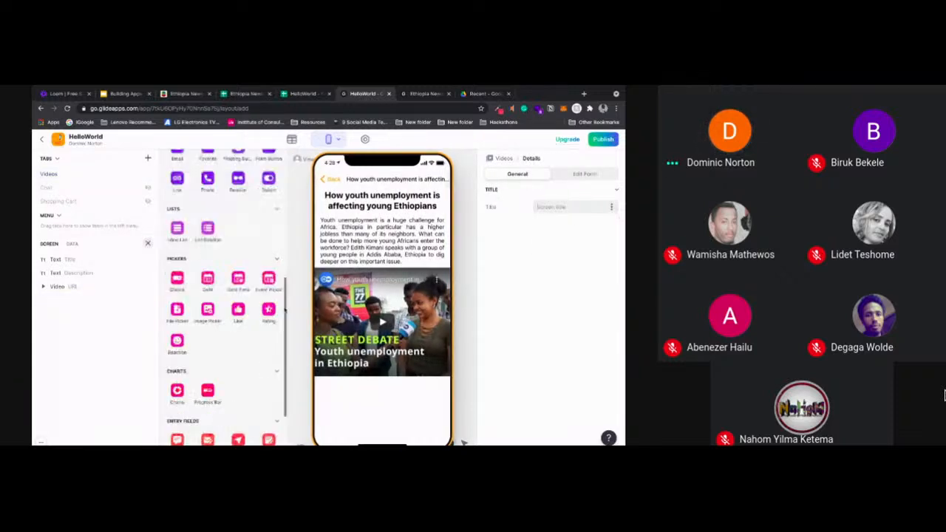
scroll(177, 358, down, 3)
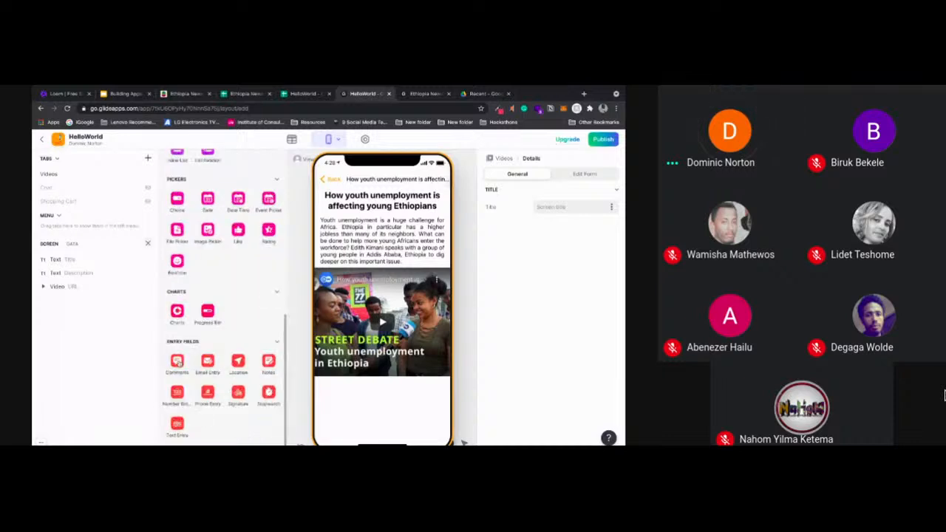
click(177, 359)
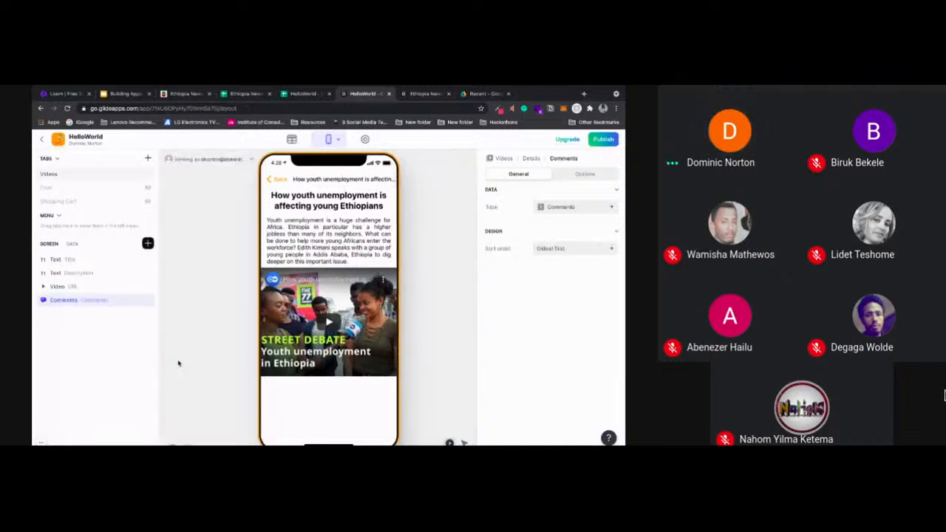
Insert a Rating component on the video details screen and view its column choices
click(148, 244)
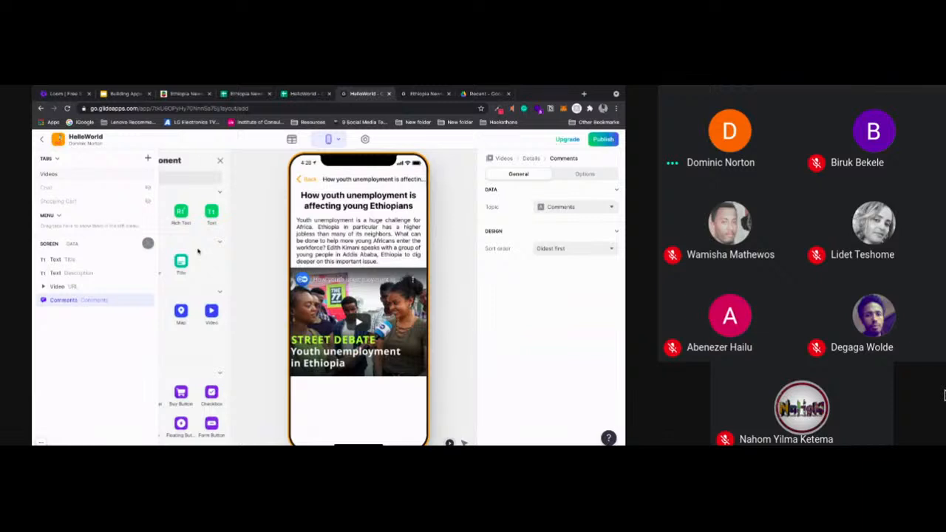
drag(286, 193, 286, 327)
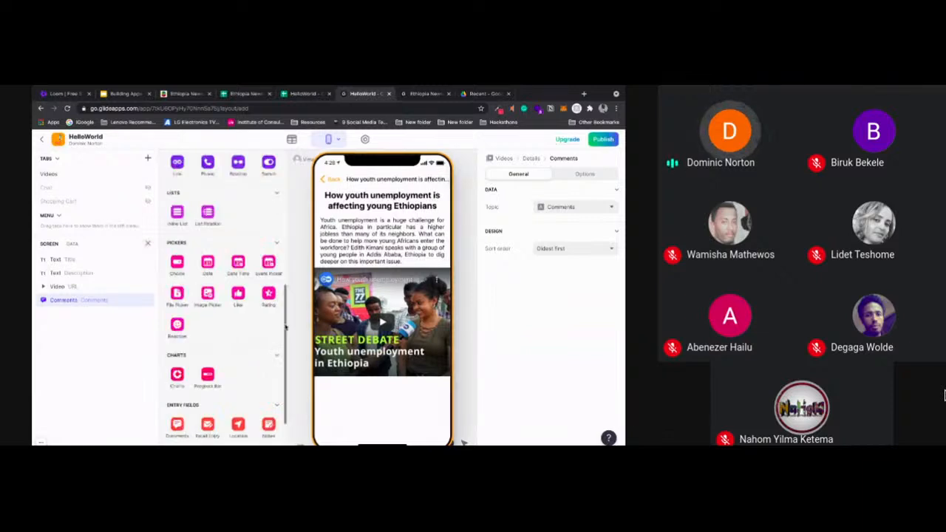
click(268, 294)
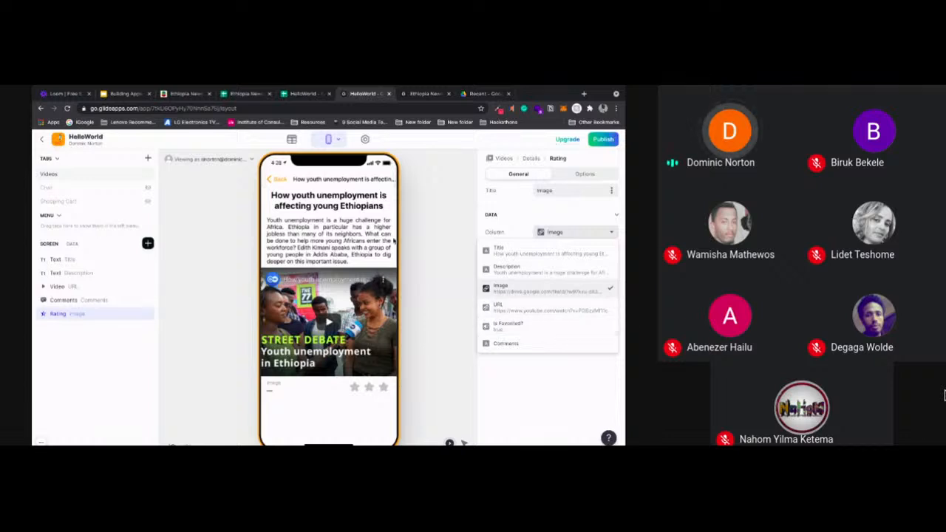
Check the Rating header in the HelloWorld spreadsheet, then return to the Glide app and remove the Comments component
click(300, 93)
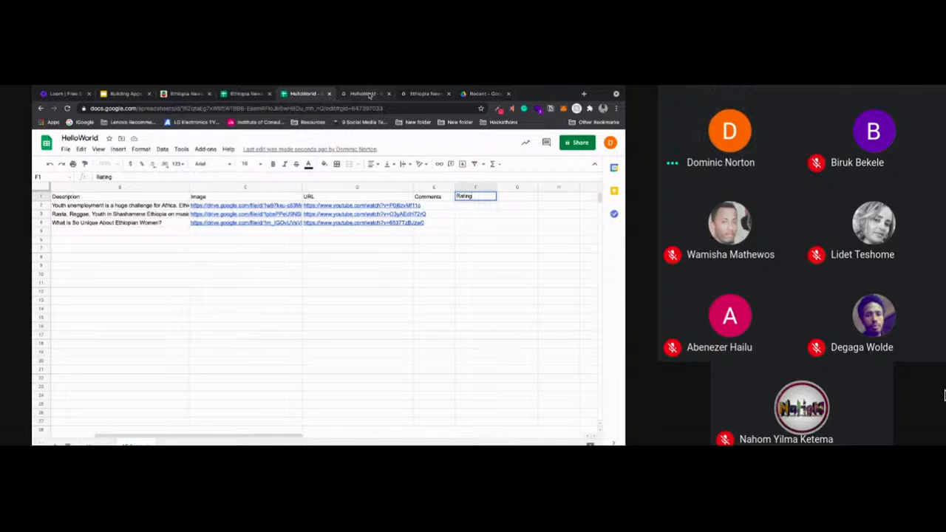
click(370, 94)
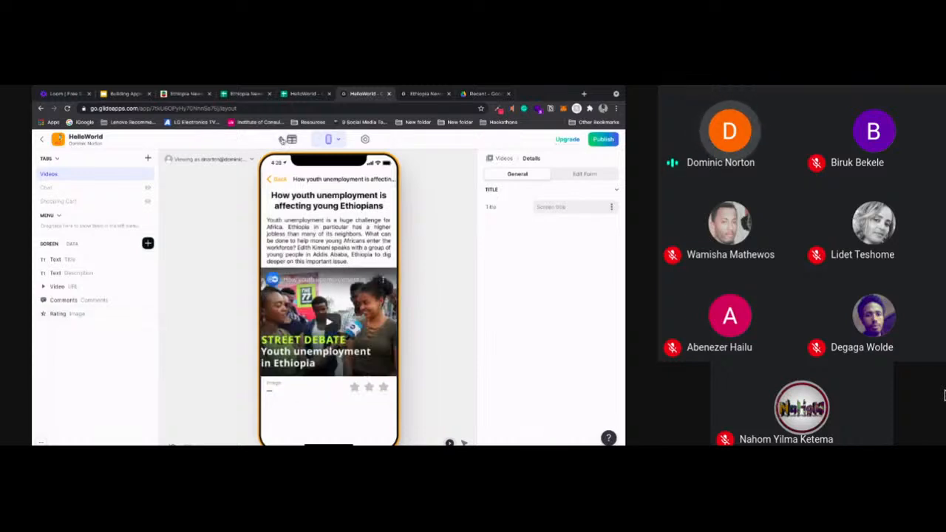
click(147, 301)
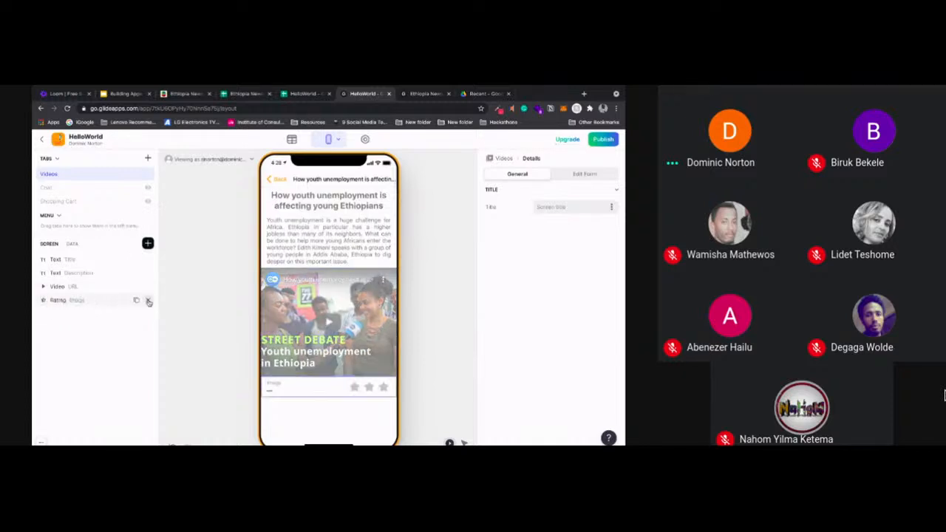
Set the Rating component's column to Comments and remove the component from the details screen
click(87, 301)
click(561, 232)
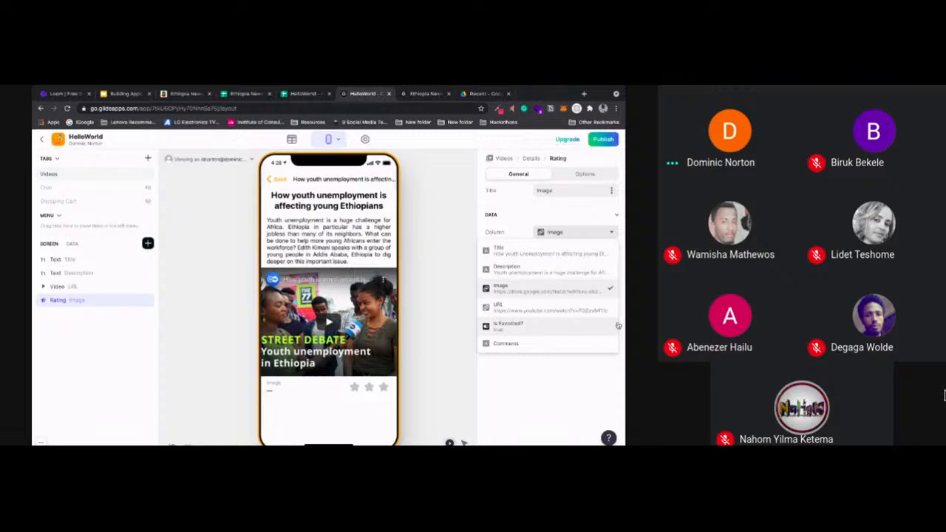
click(517, 342)
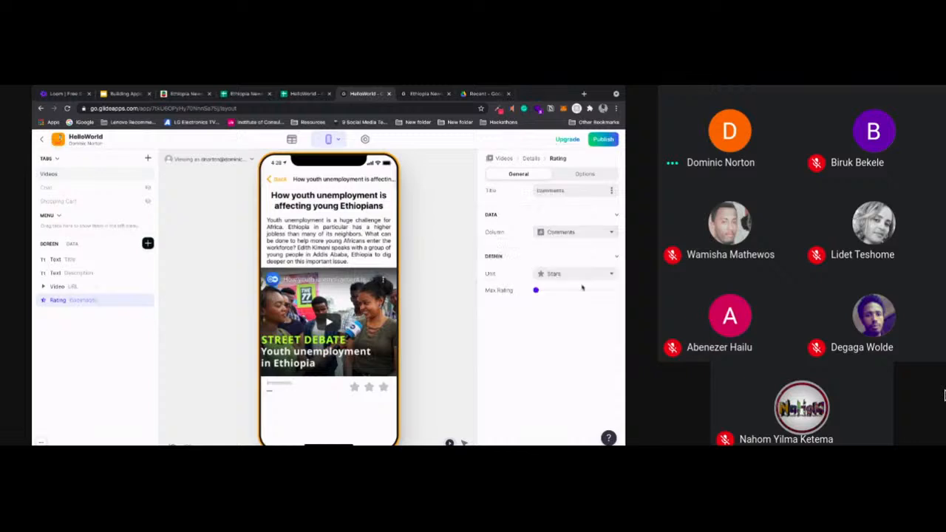
click(434, 216)
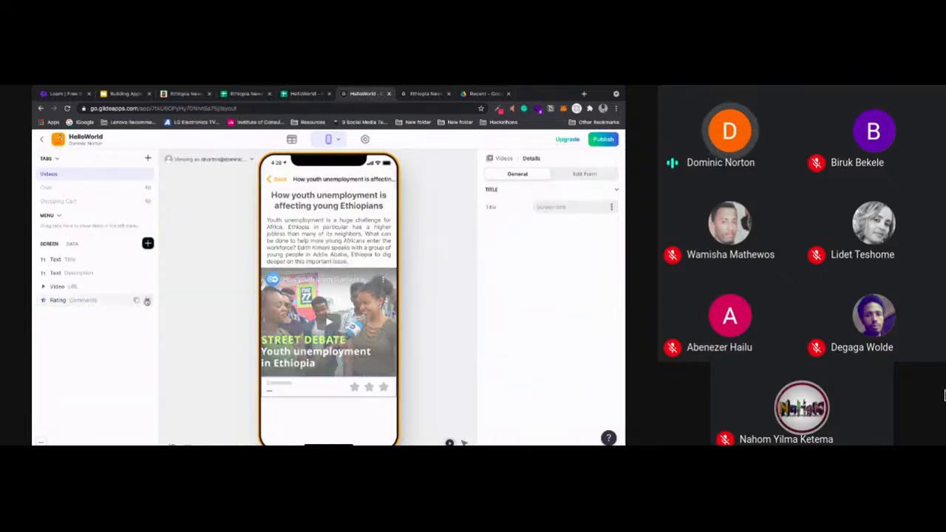
click(148, 300)
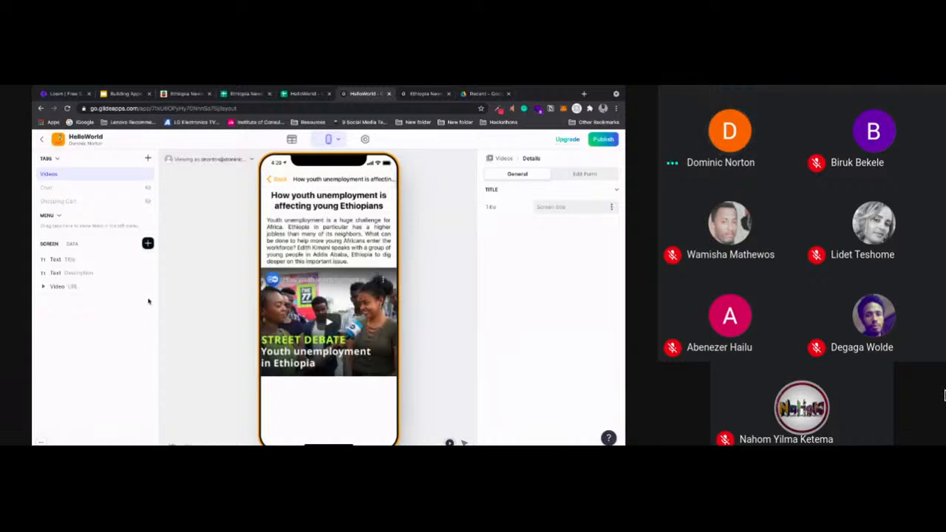
Preview the Videos list and the youth unemployment video's details screen, returning to the list
click(277, 179)
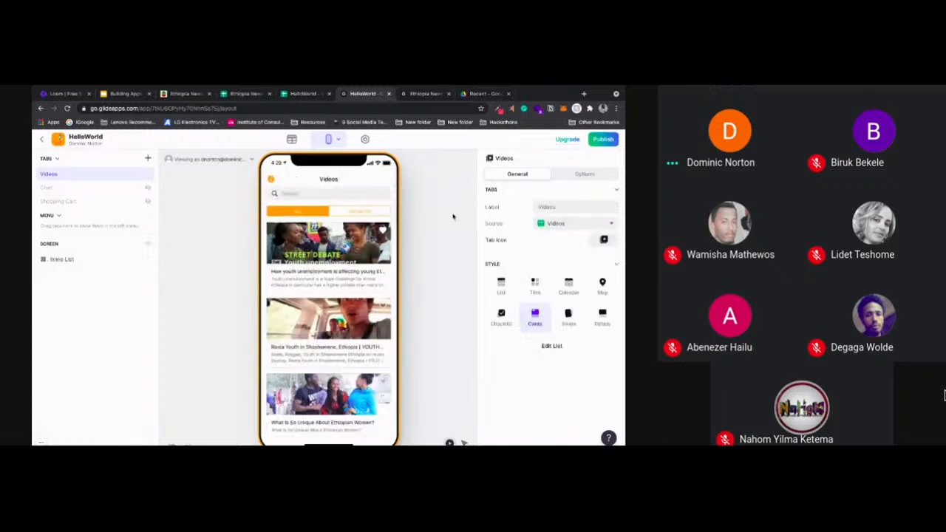
click(332, 247)
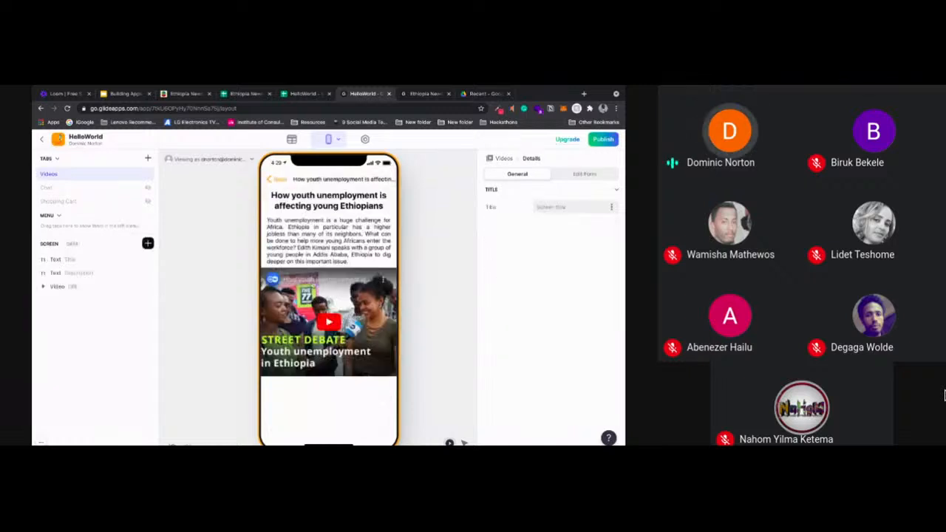
click(272, 179)
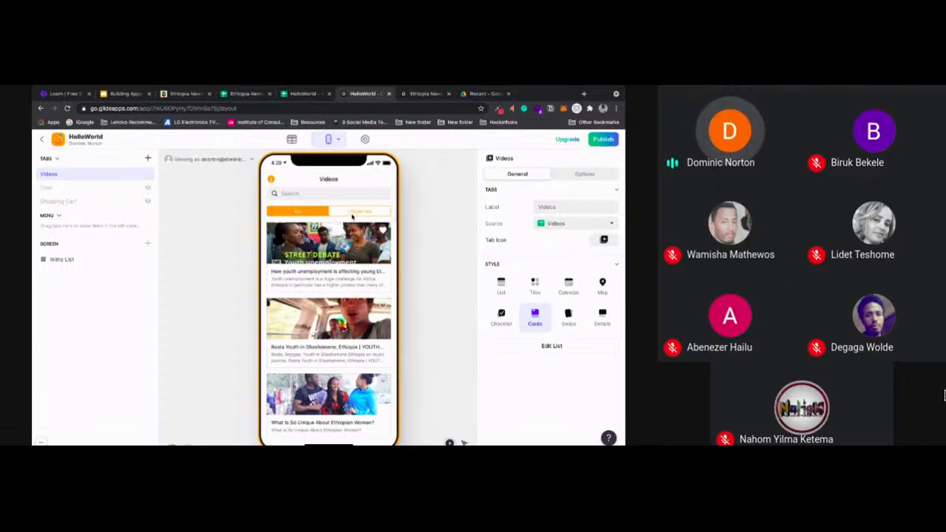
Add a new tab, place it above the Videos tab and label it Home
click(148, 160)
drag(101, 214, 96, 172)
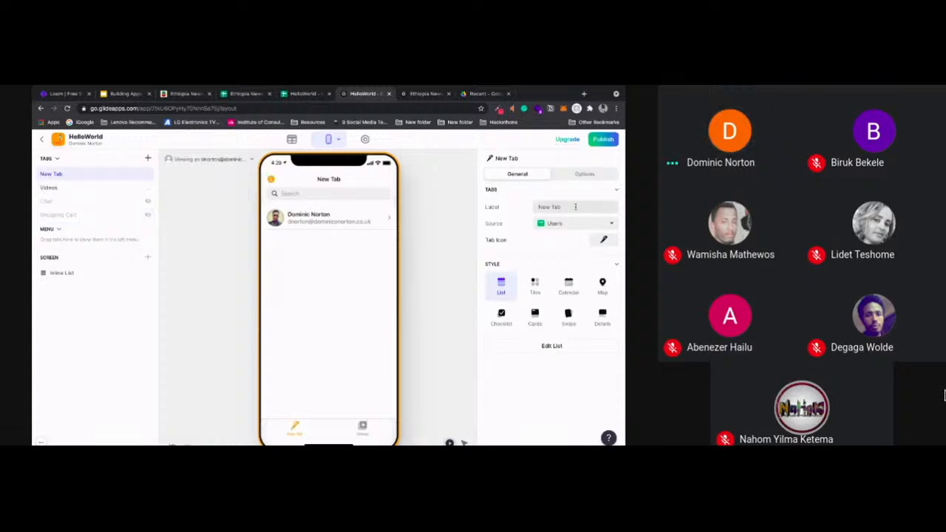
drag(576, 207, 529, 207)
text(Home)
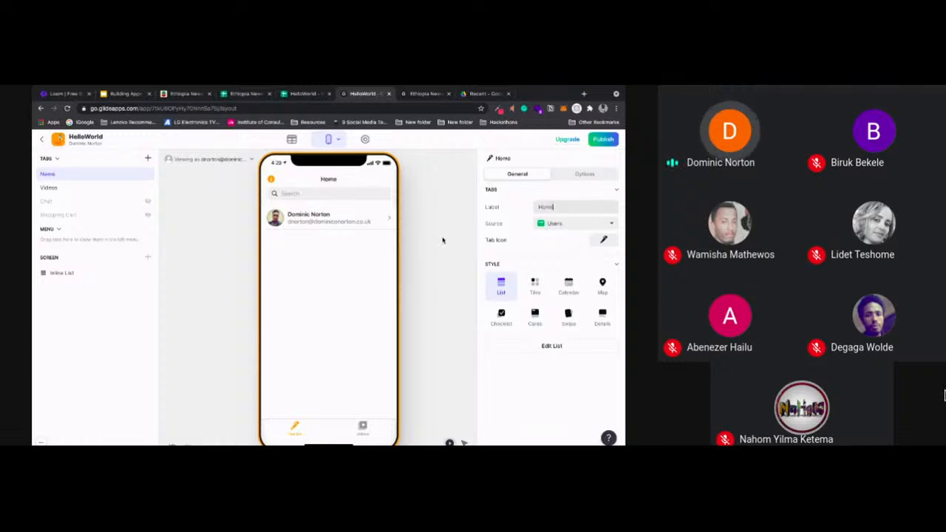
Give the Home tab a solid house icon and switch its style to Details
click(605, 240)
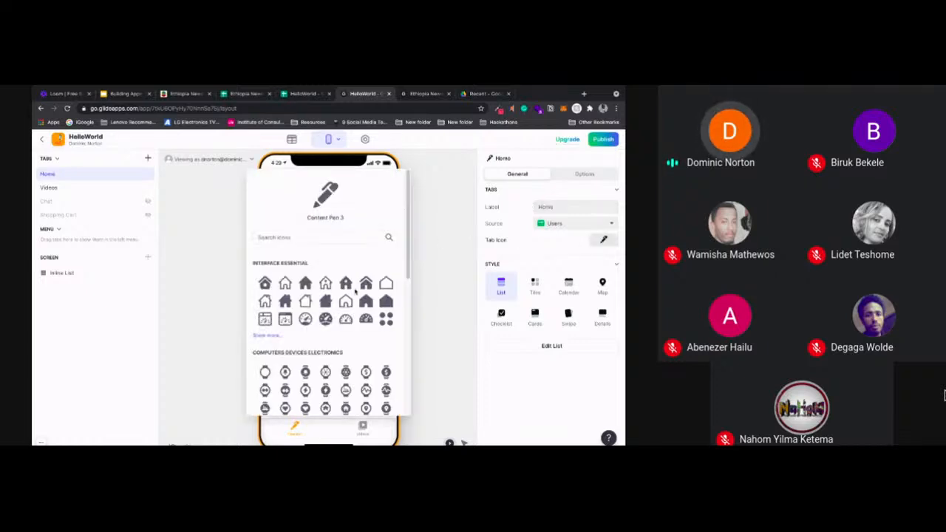
click(384, 304)
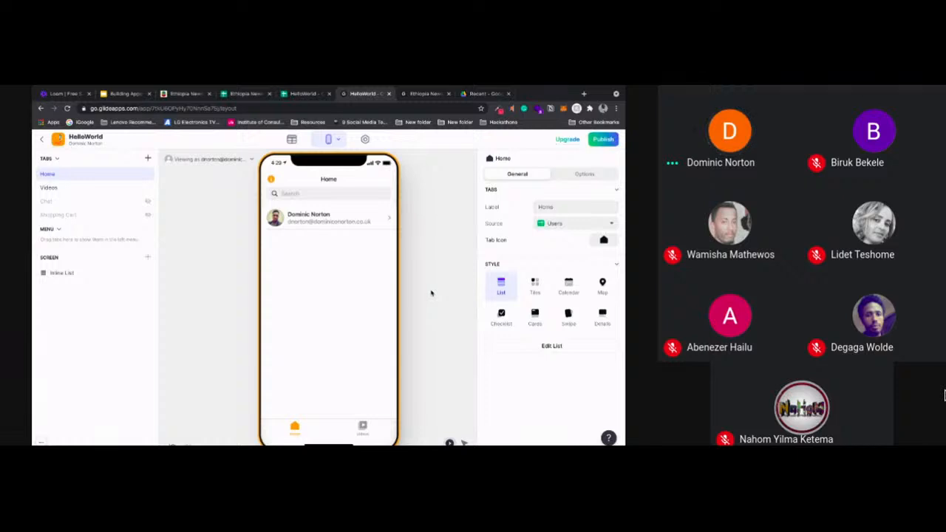
click(604, 322)
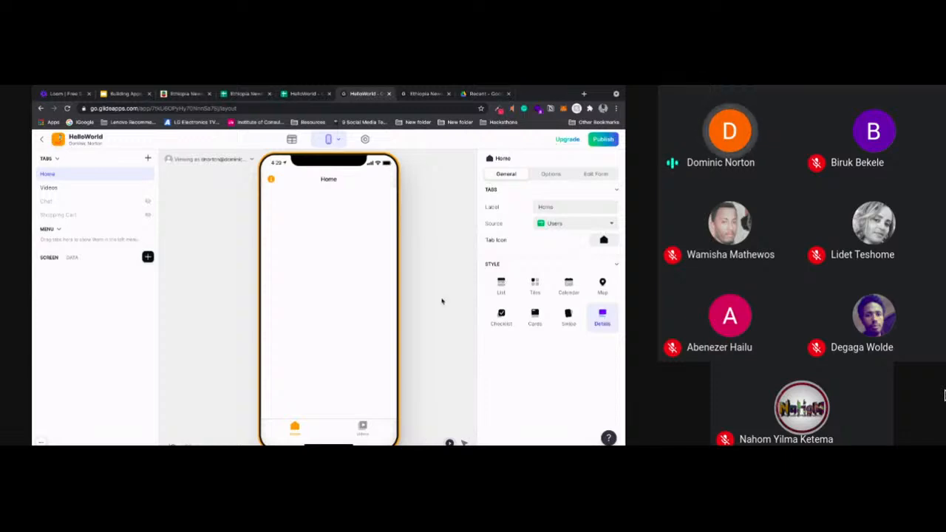
Insert a Text component on the Home screen and align it to the center
click(148, 257)
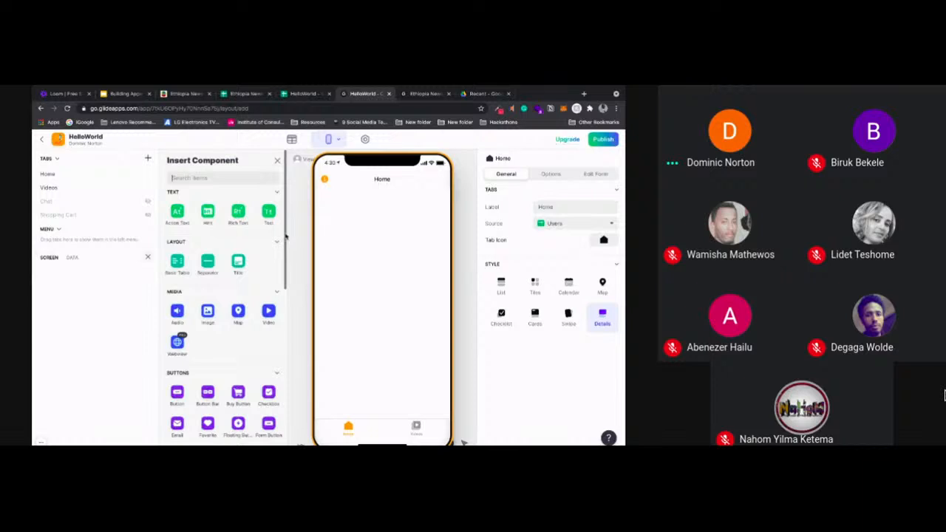
scroll(281, 235, down, 3)
scroll(275, 222, up, 3)
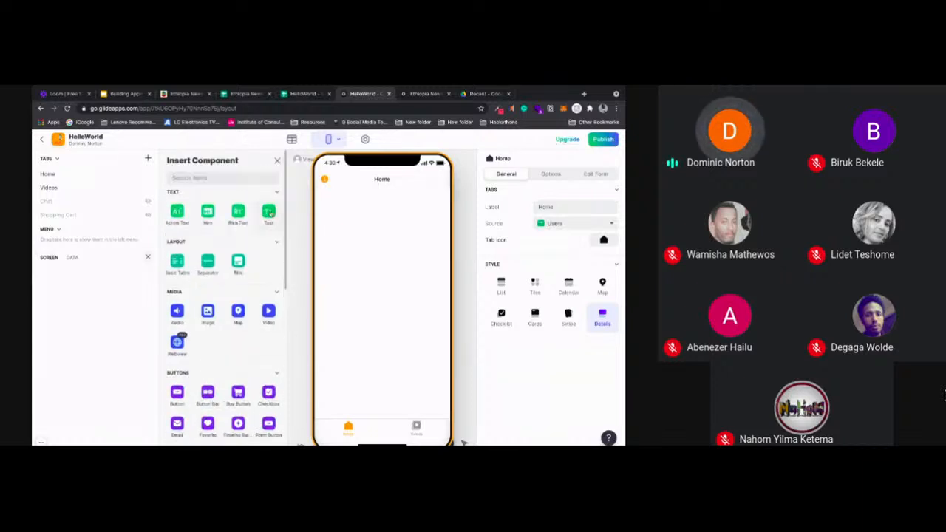
click(269, 213)
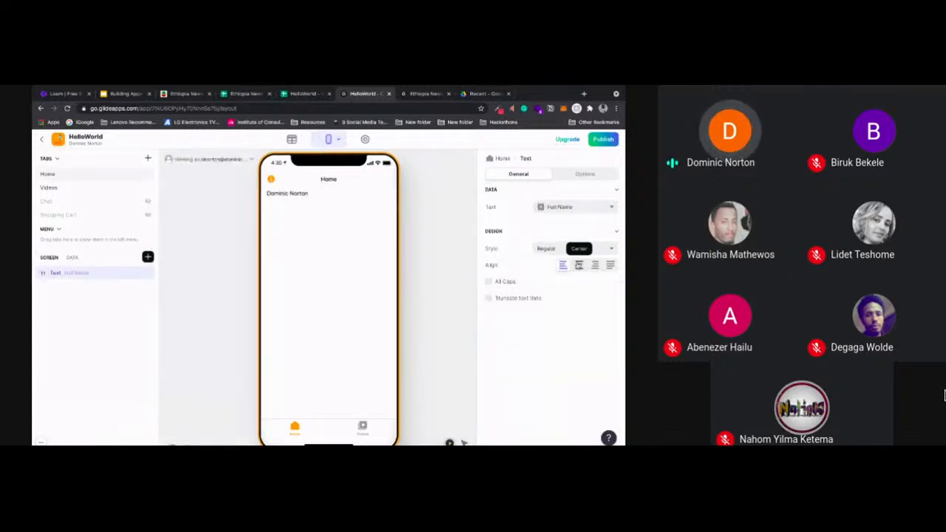
click(578, 249)
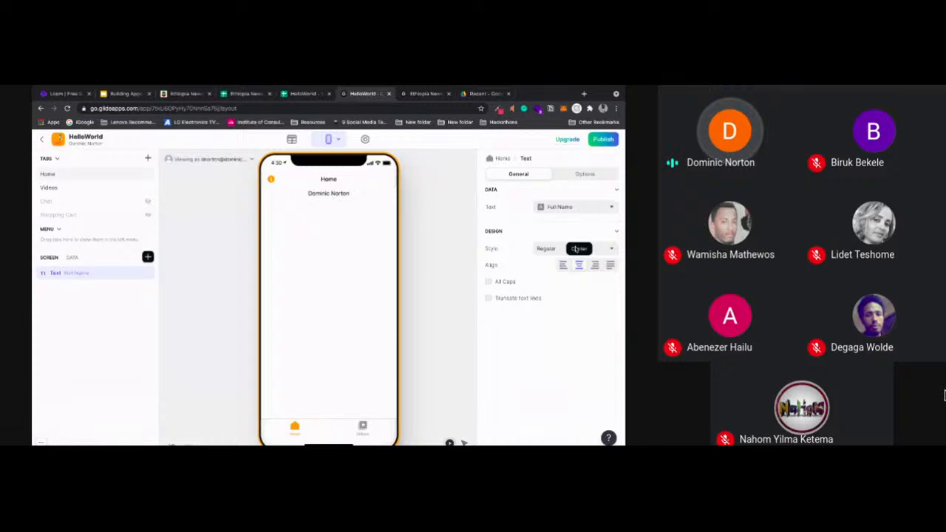
Replace the text's Full Name source with the custom text "Welcome to my app" and style it as Headline 1
click(573, 210)
click(553, 223)
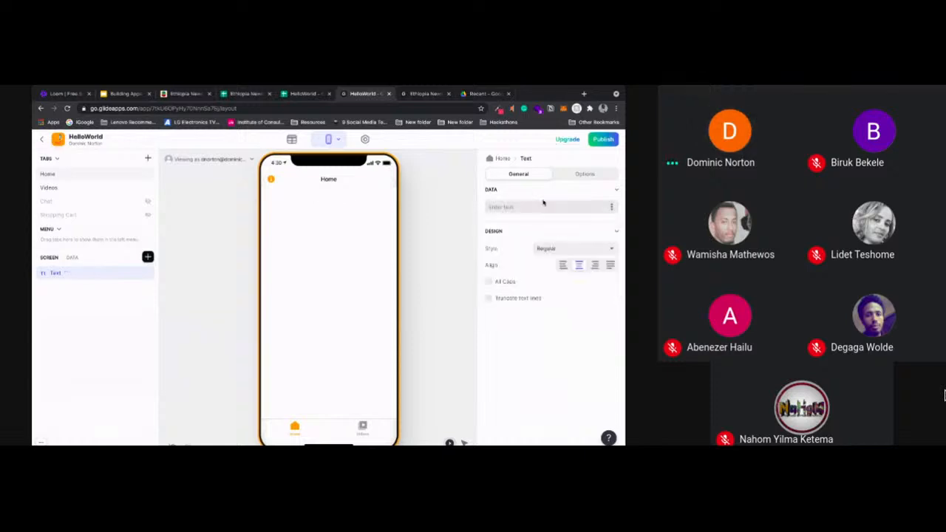
click(543, 204)
text(Welcome to my app)
click(569, 247)
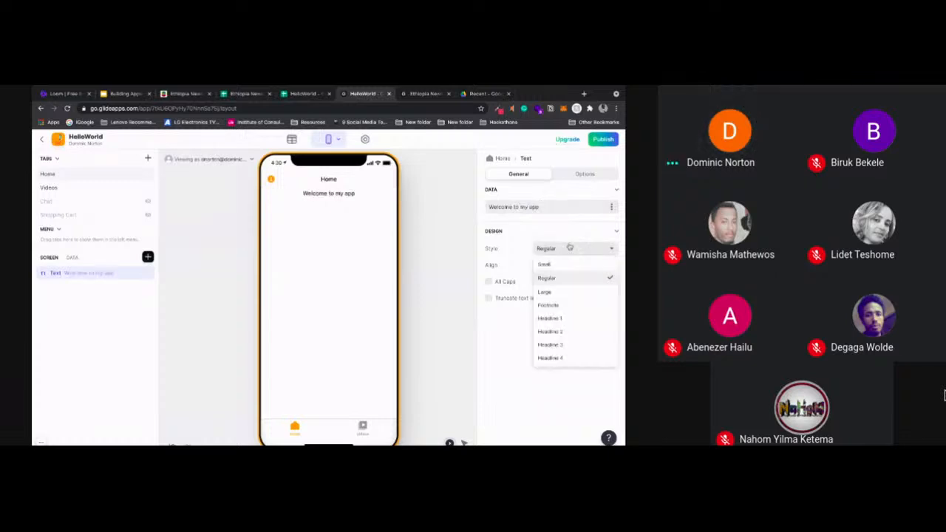
click(550, 317)
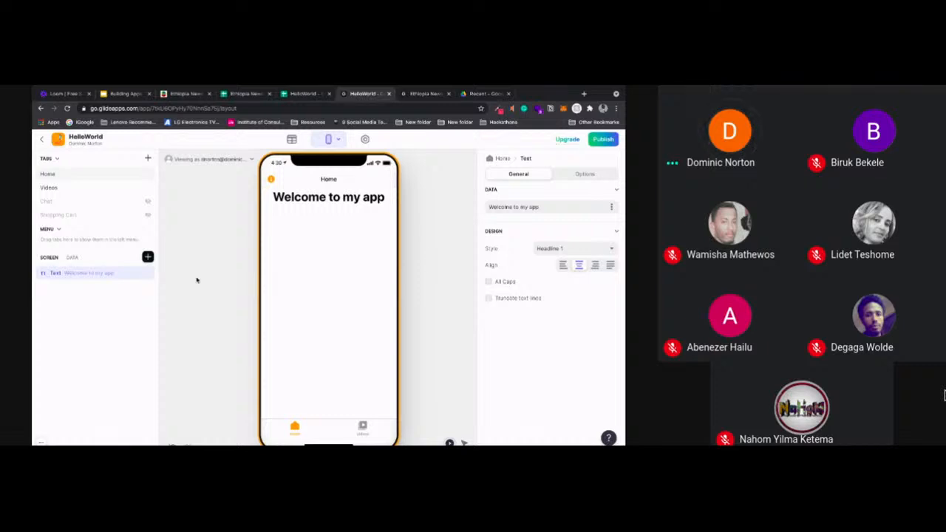
Insert an Inline List component below the welcome text, checking the HelloWorld spreadsheet on the way
click(148, 256)
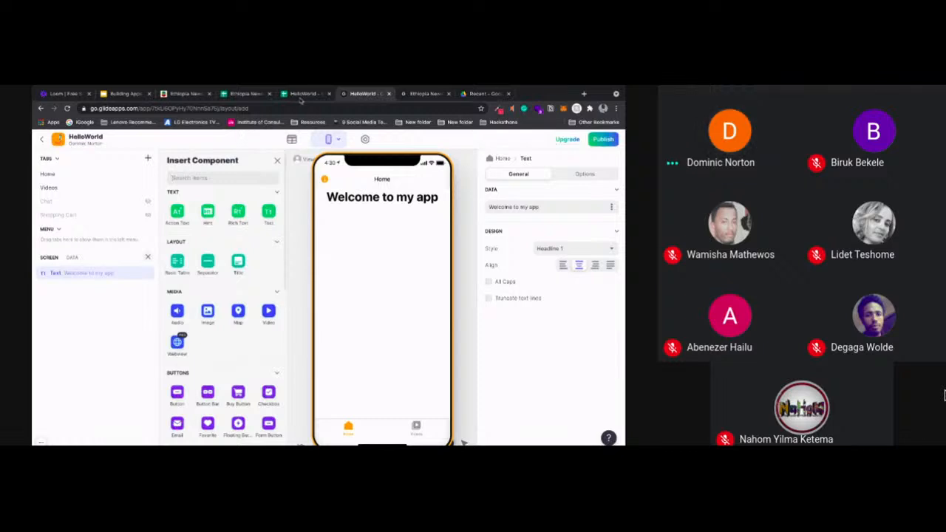
click(302, 94)
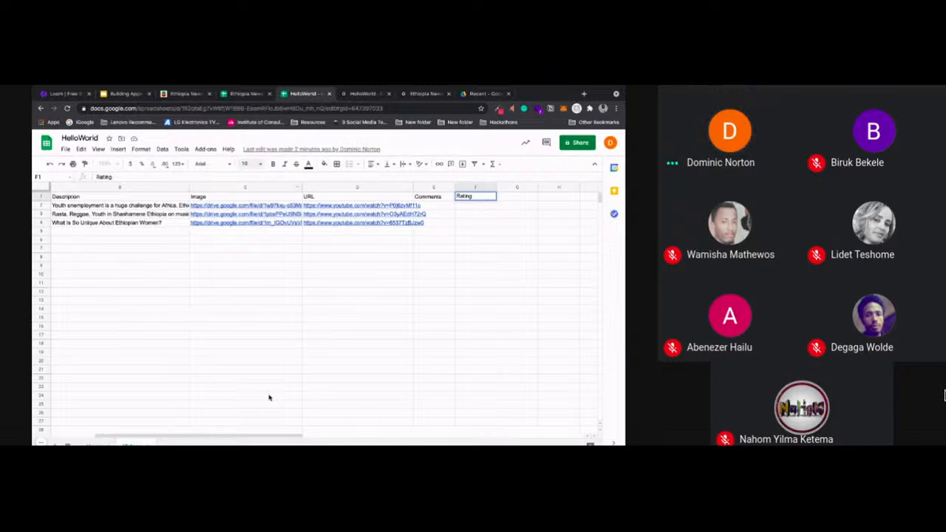
key(ctrl+Tab)
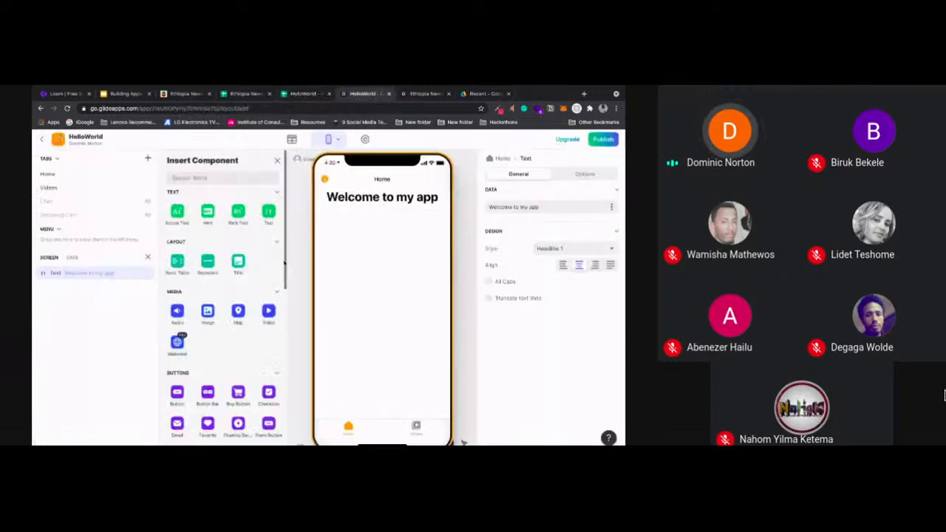
scroll(284, 263, down, 5)
click(178, 296)
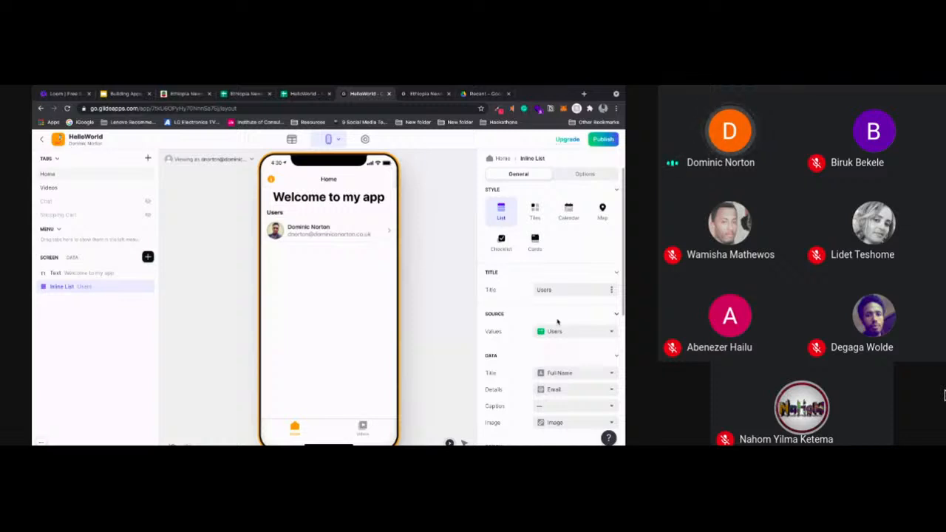
Set the inline list's source to the Videos sheet and clear its title
click(575, 332)
click(561, 362)
drag(556, 290, 535, 291)
key(BackSpace)
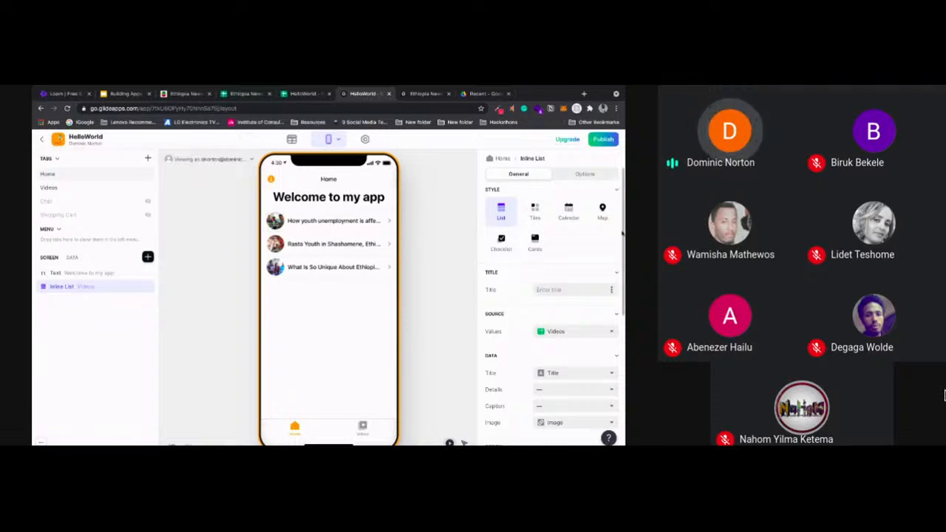
Change the list component's name on the Home screen from the sheet name to Inline List
scroll(614, 232, down, 2)
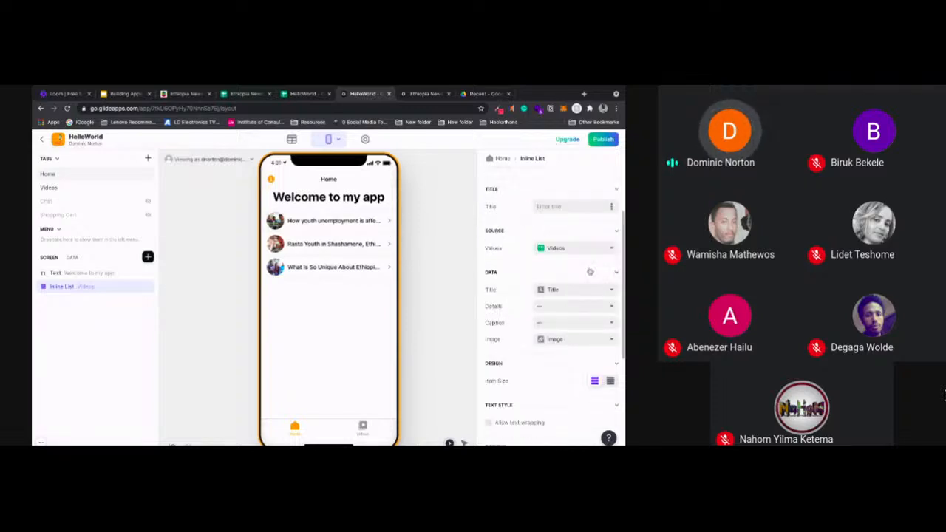
double_click(62, 286)
click(89, 288)
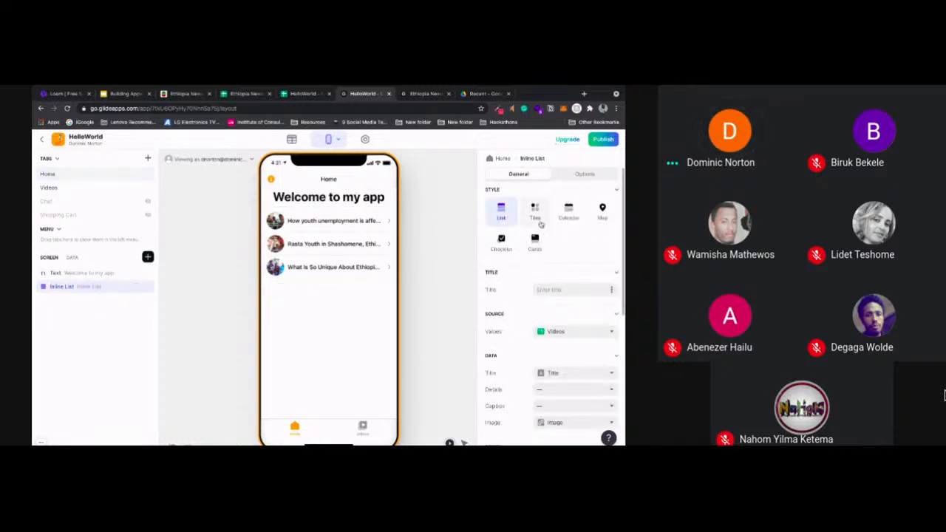
Switch the Home inline list to Cards style with horizontal orientation and swipe through its cards in the preview
click(536, 242)
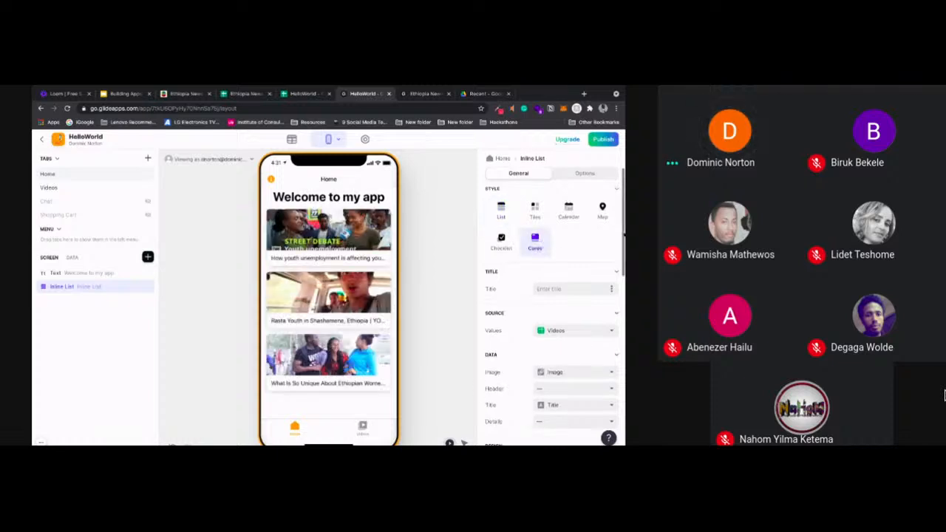
scroll(623, 251, down, 1)
drag(623, 251, 619, 305)
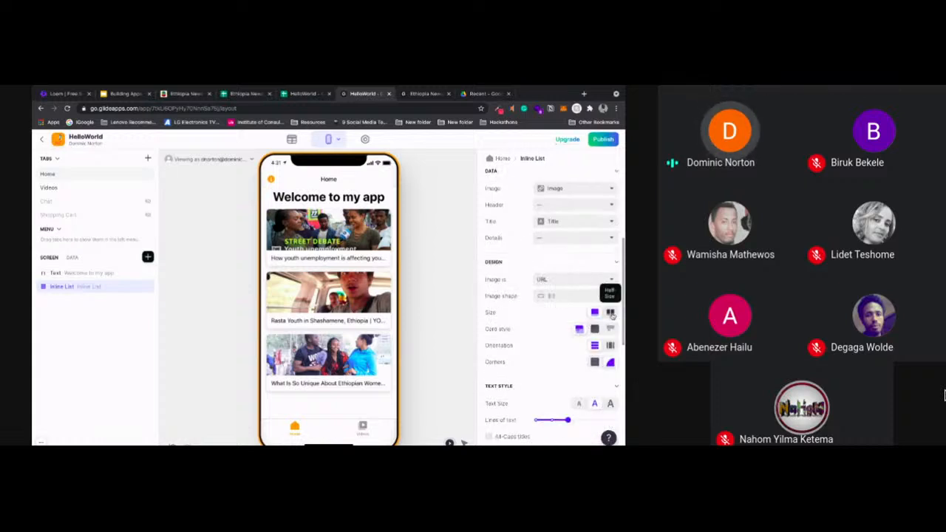
click(609, 345)
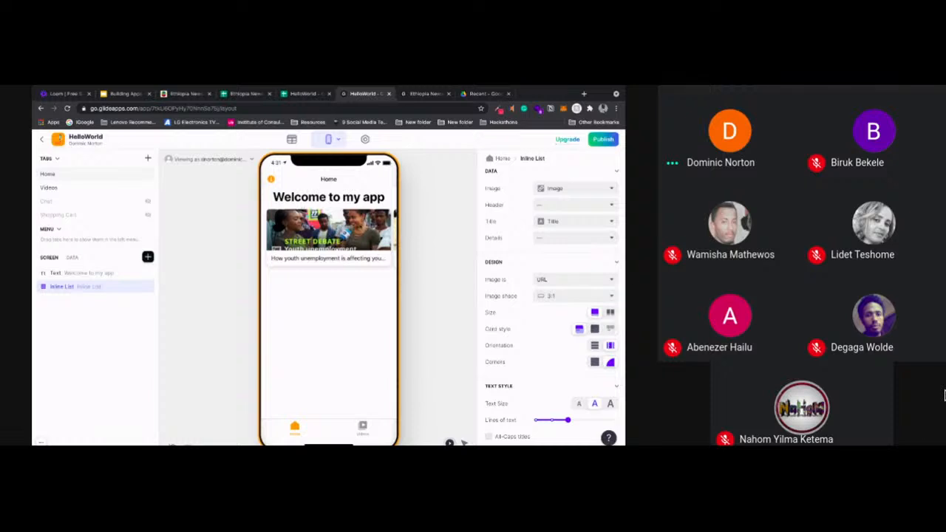
drag(360, 226, 264, 232)
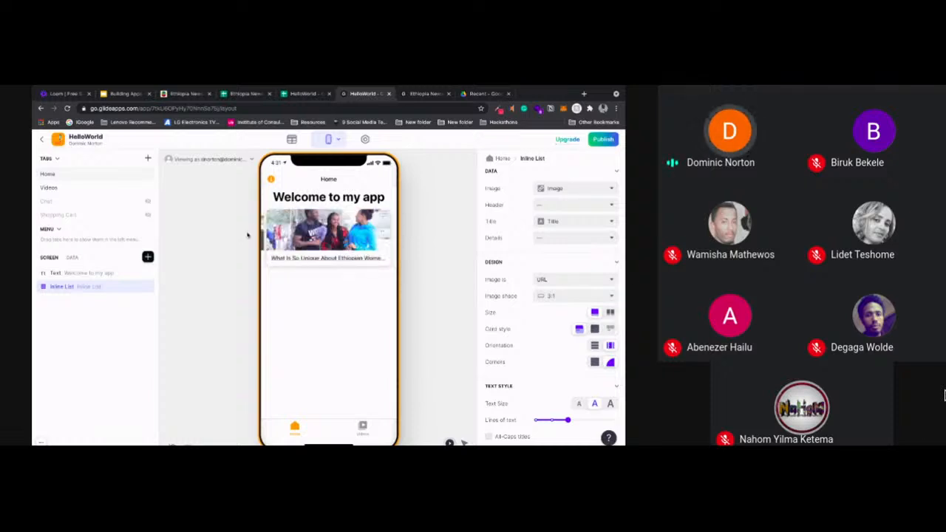
Review the Home inline list's design settings, open the first video's details in the preview and return to Home
click(435, 233)
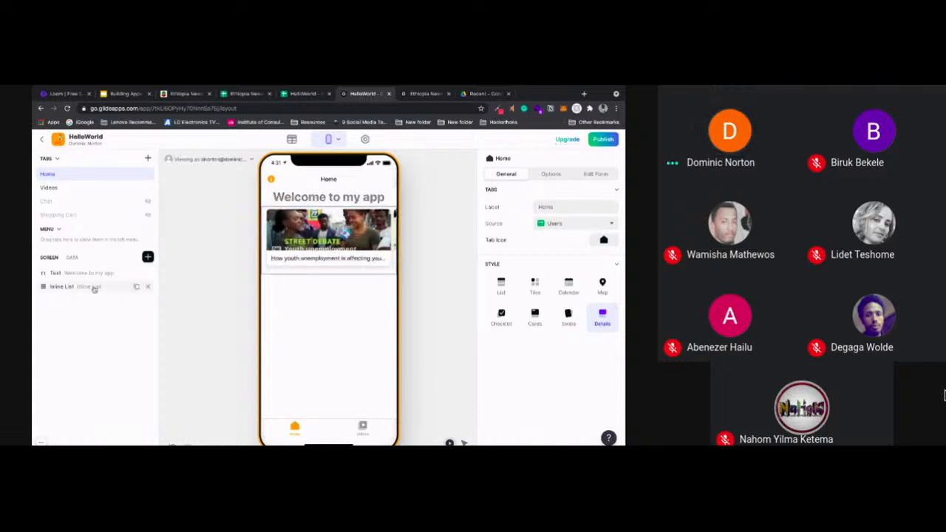
click(63, 286)
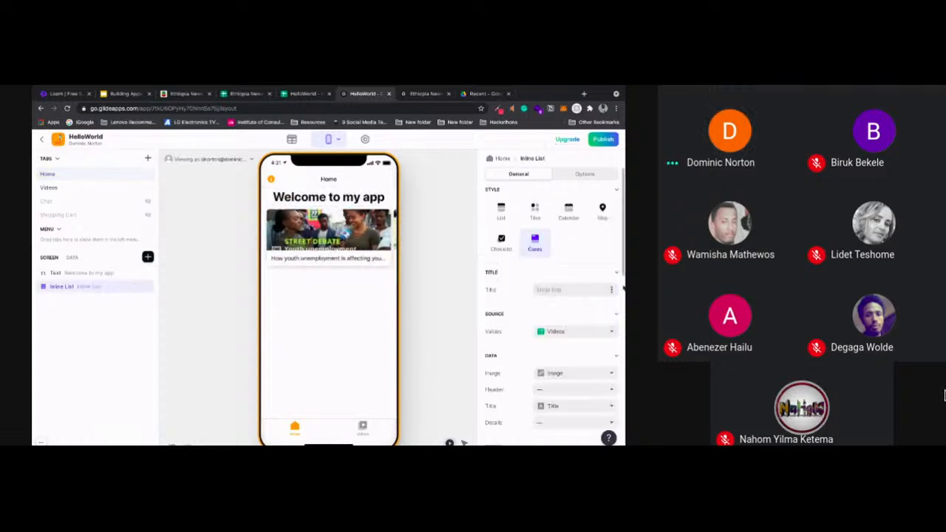
scroll(597, 288, down, 5)
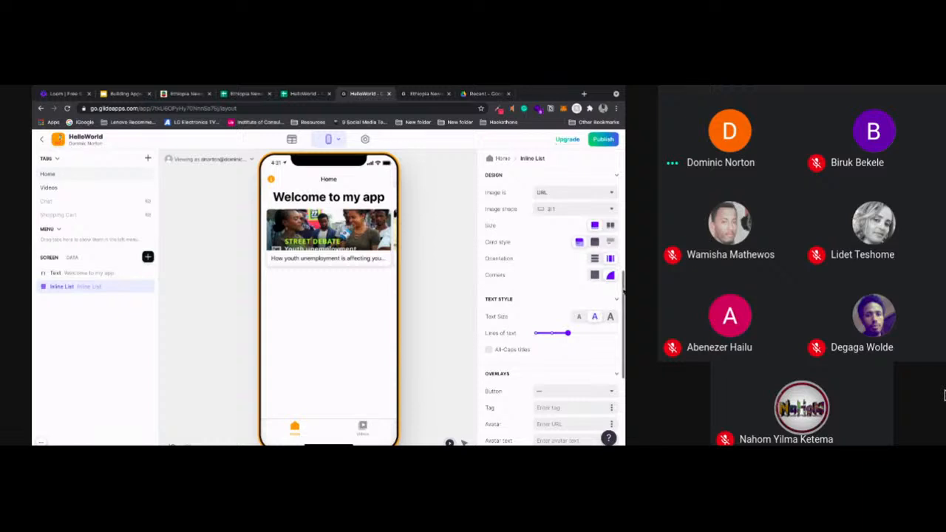
click(329, 235)
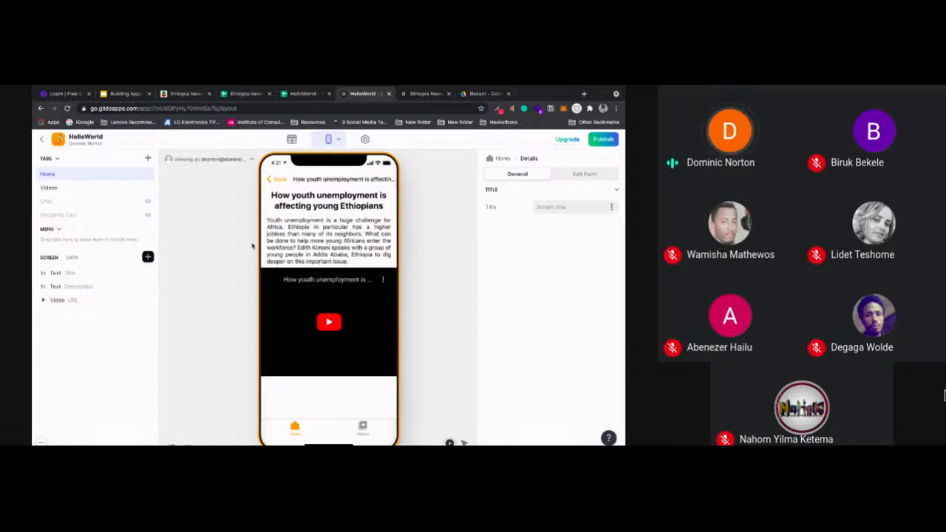
click(277, 181)
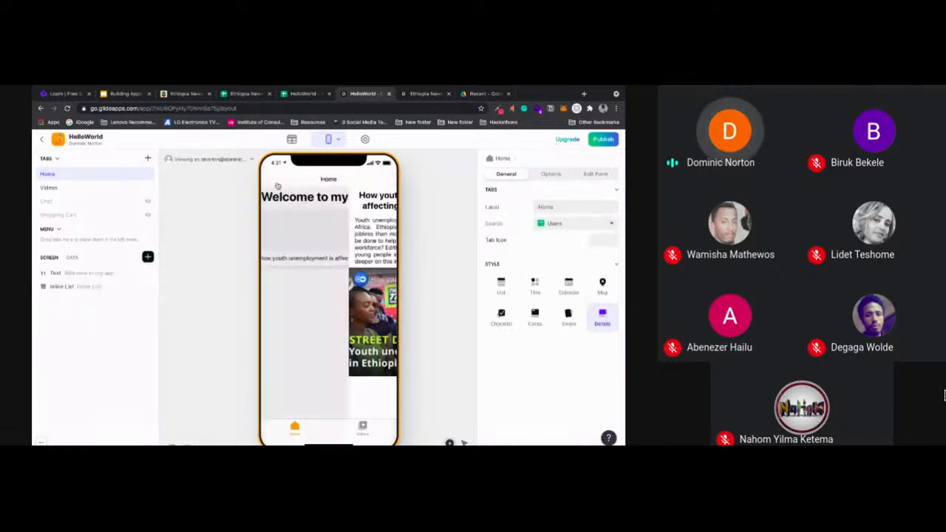
Place a Separator between the welcome text and the inline list, with Large spacing and no line divider
click(67, 300)
drag(68, 303, 65, 285)
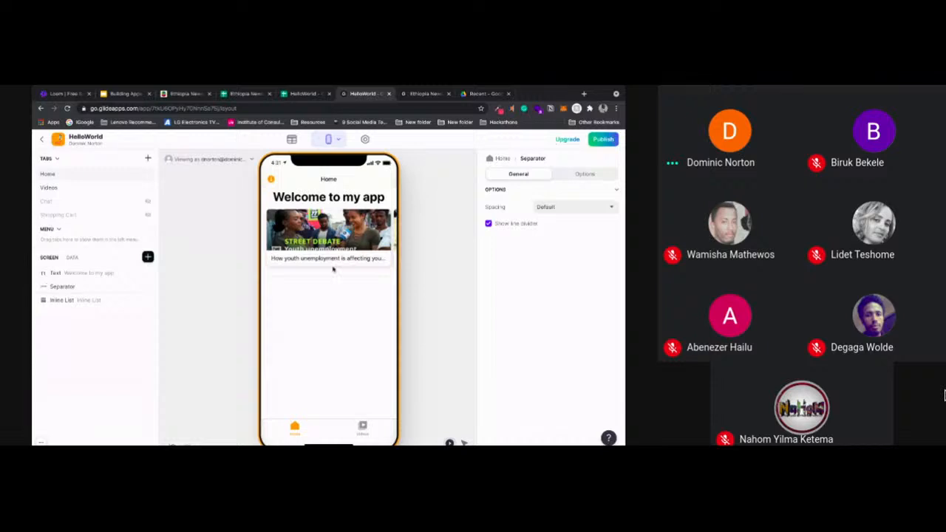
click(605, 208)
click(575, 259)
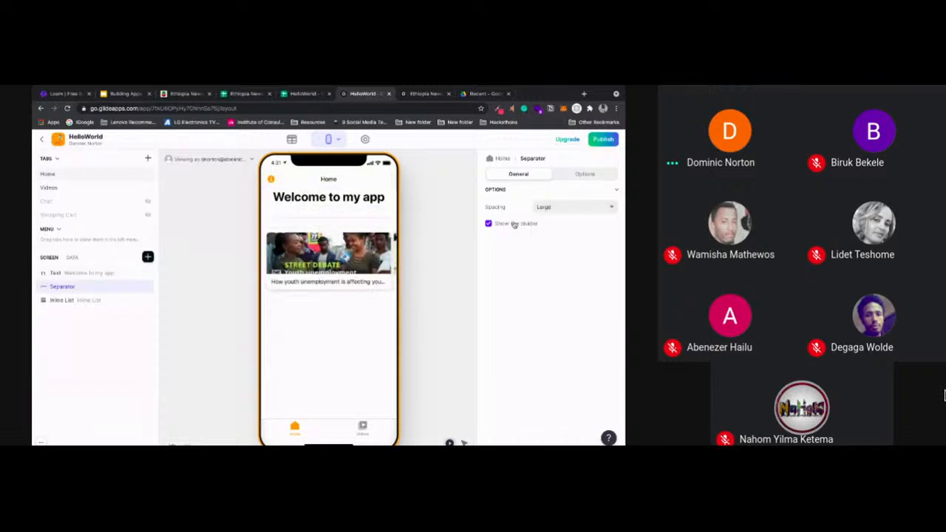
click(513, 223)
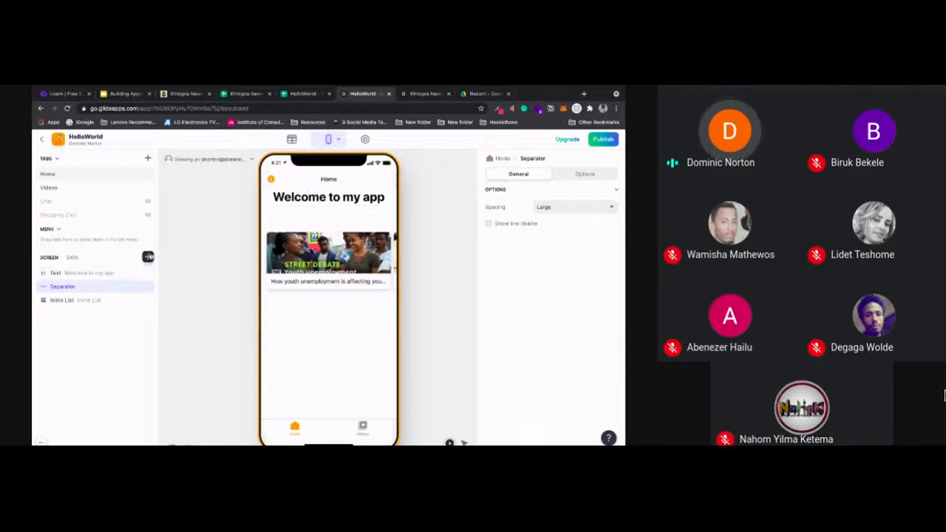
Insert a Text component above the inline list and replace its Full Name source with the custom text "Featured Videos"
click(148, 256)
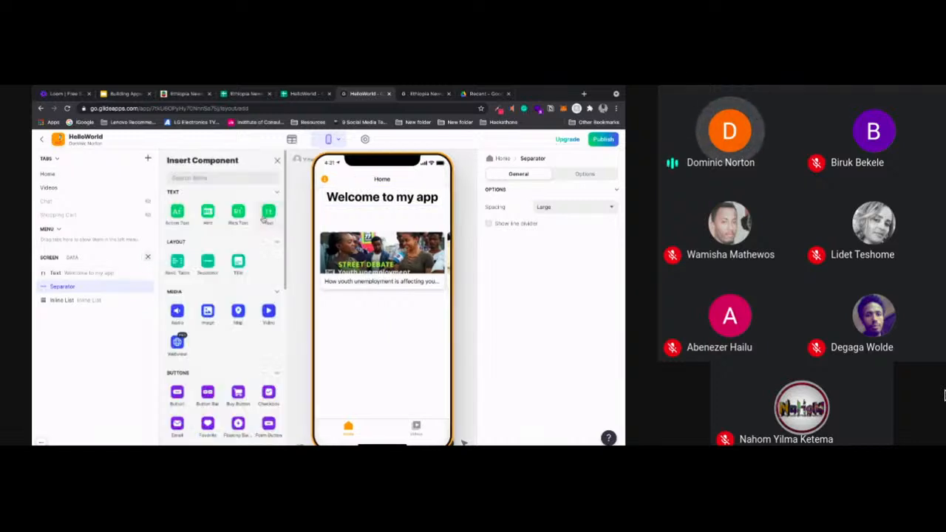
click(268, 213)
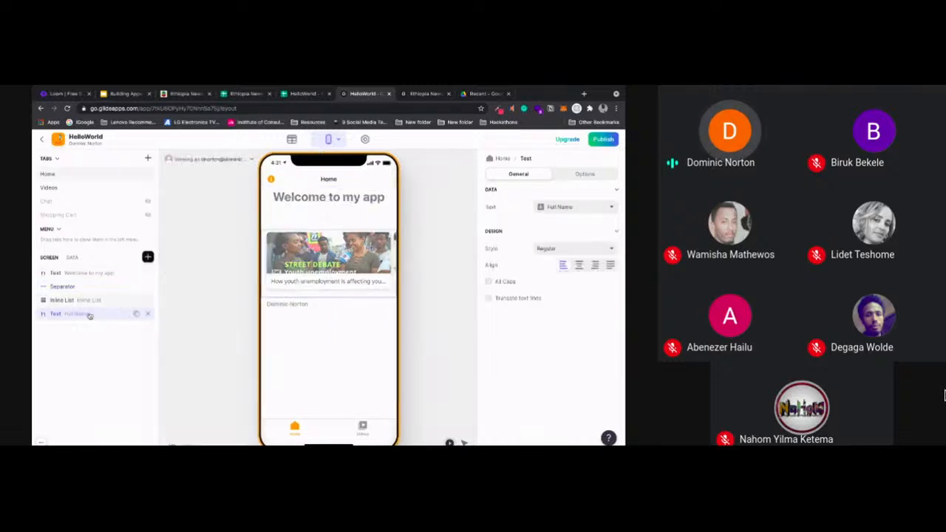
drag(89, 301, 89, 295)
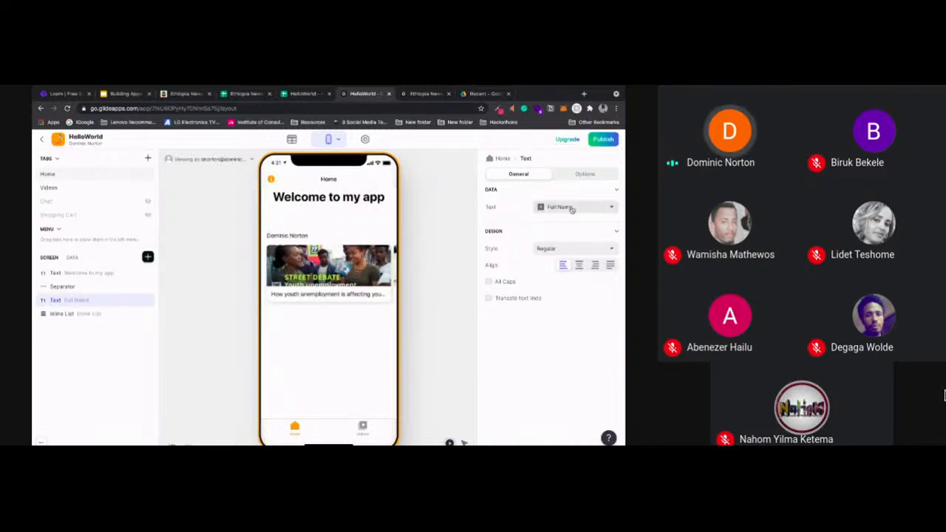
click(569, 212)
click(560, 222)
click(546, 206)
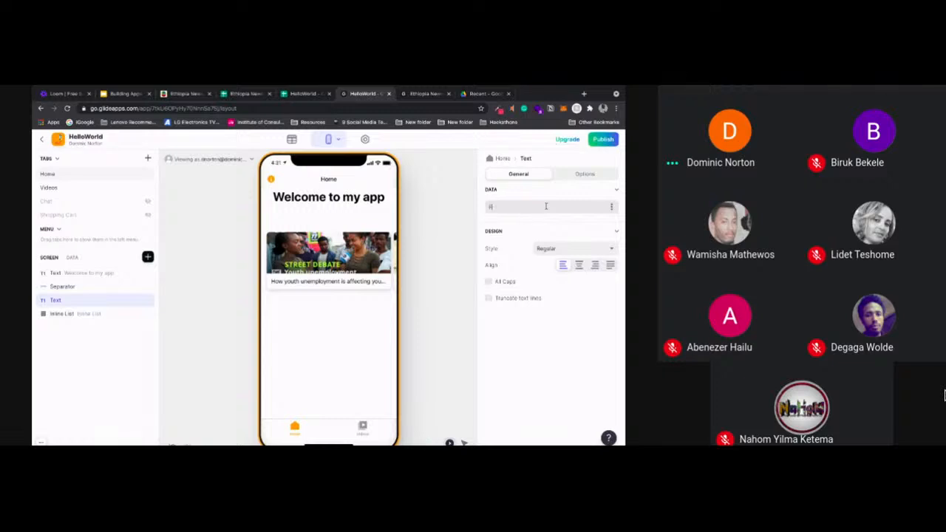
text(Featured Videos)
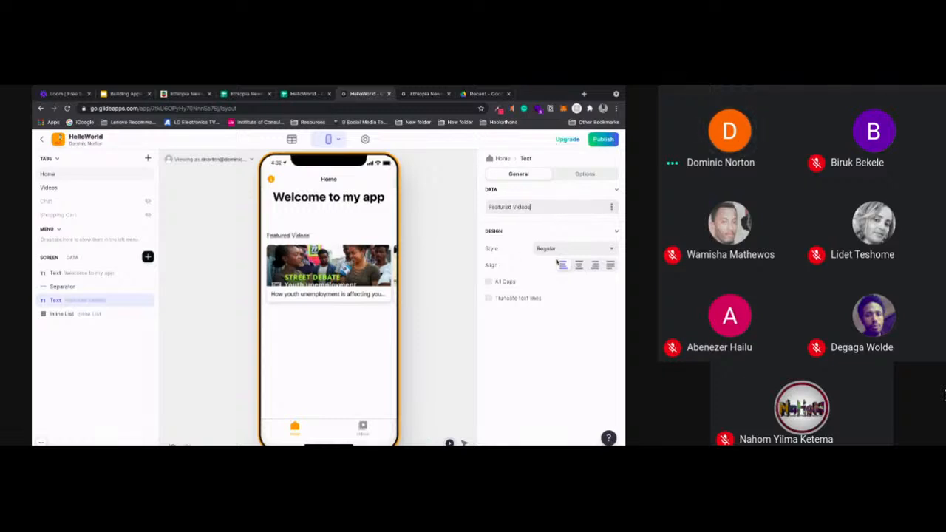
Set the "Featured Videos" text style to Large, and admit the waiting participant to the call
click(577, 249)
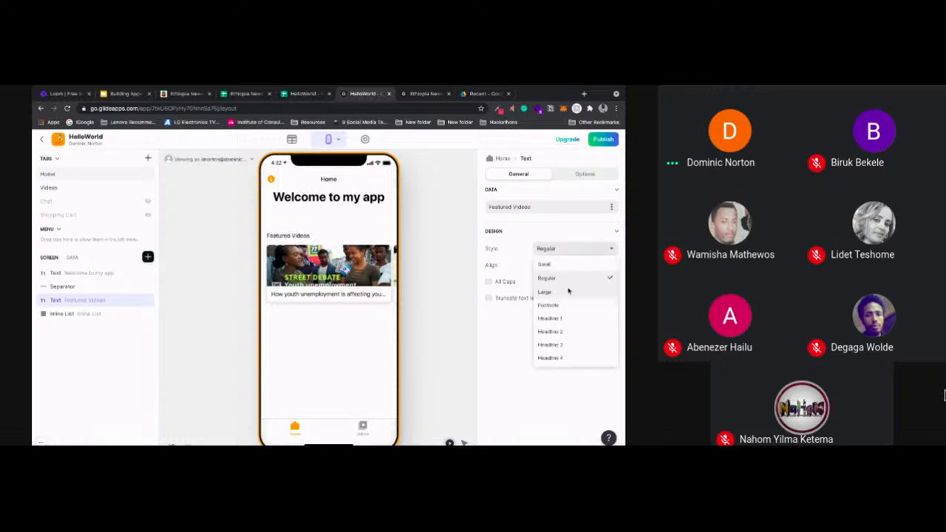
click(569, 291)
click(439, 286)
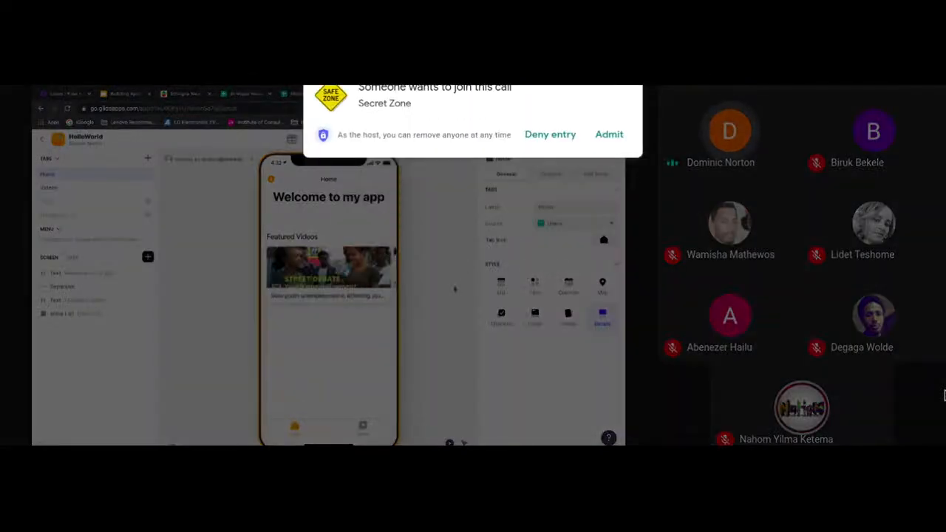
click(622, 143)
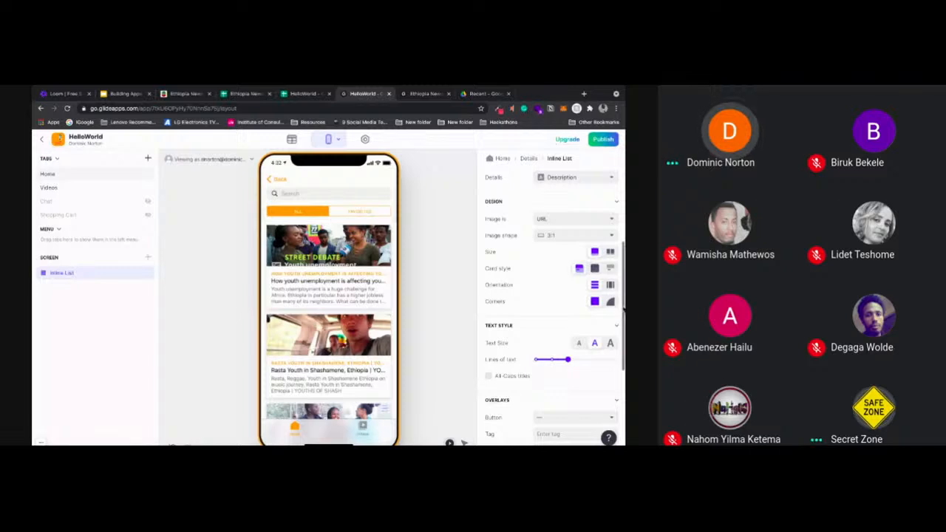
Add a Favorite button overlay to the cards on the See All screen's list and return to Home
drag(621, 304, 621, 400)
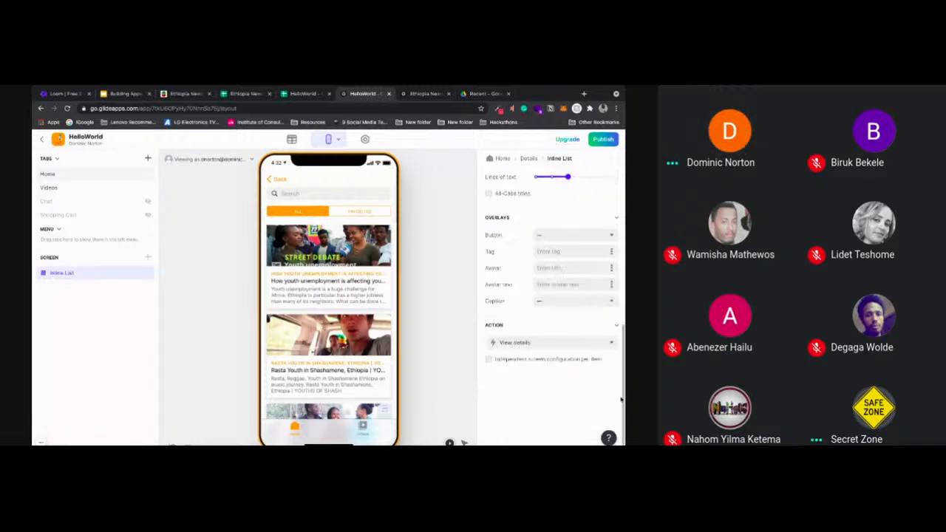
click(573, 235)
click(581, 275)
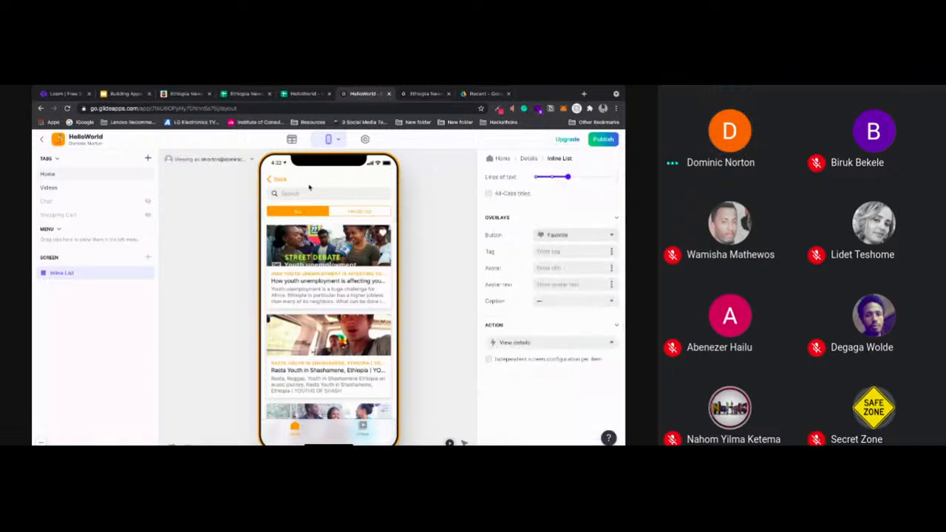
click(273, 179)
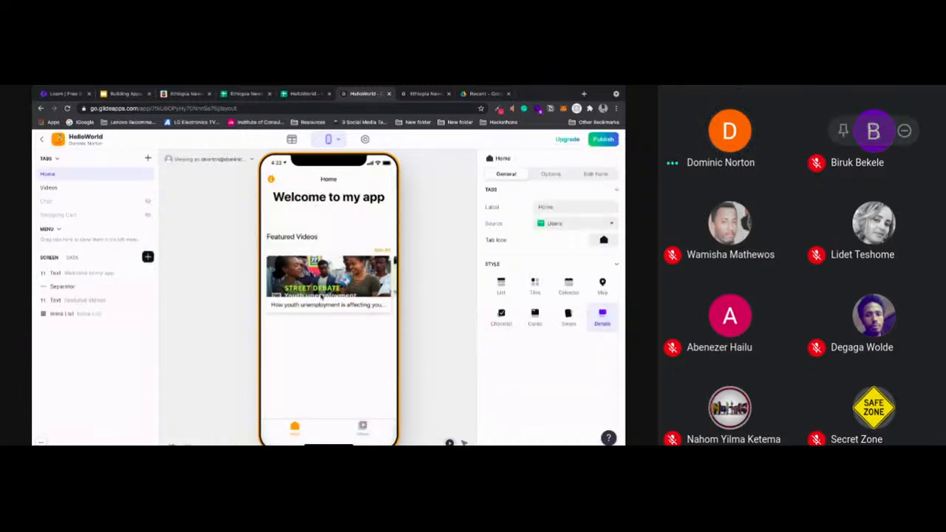
Switch to Google Meet to read the call's chat, check the HelloWorld spreadsheet and the slides, and return to Glide
key(ctrl+alt+c)
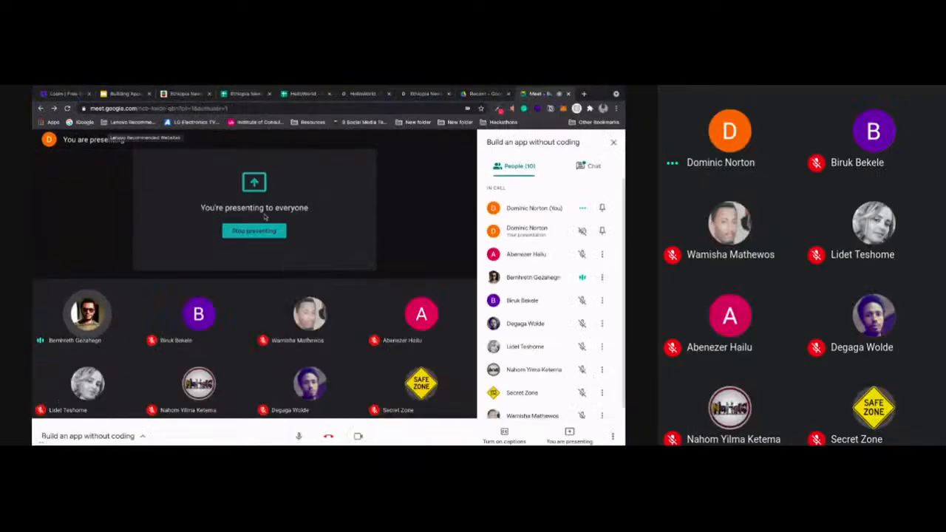
click(590, 165)
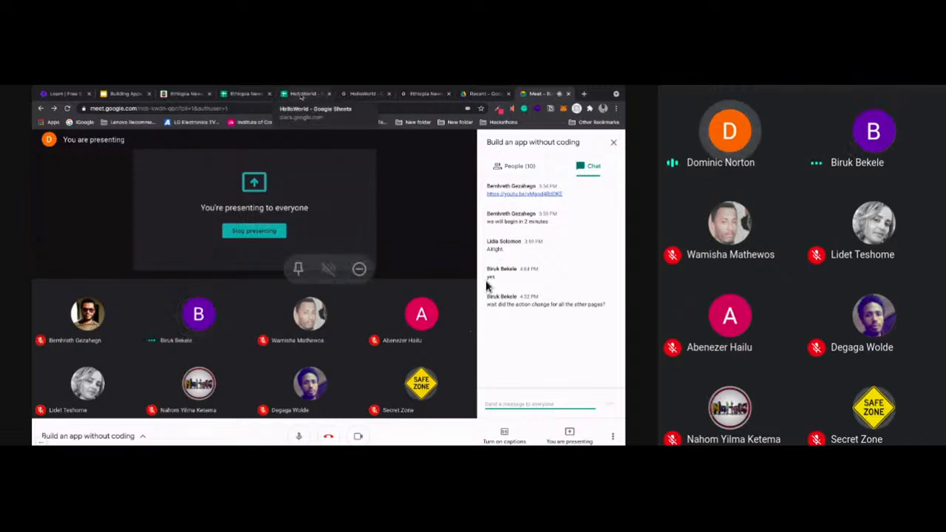
click(301, 95)
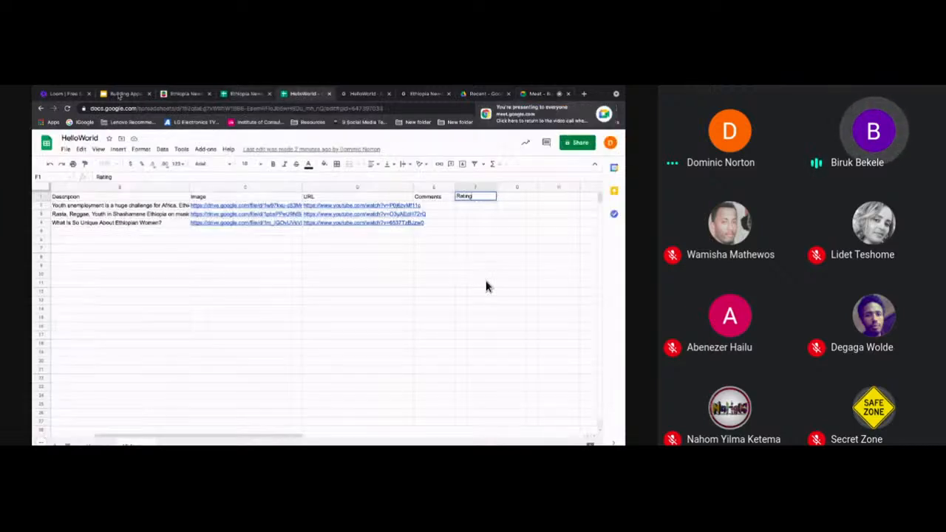
click(118, 96)
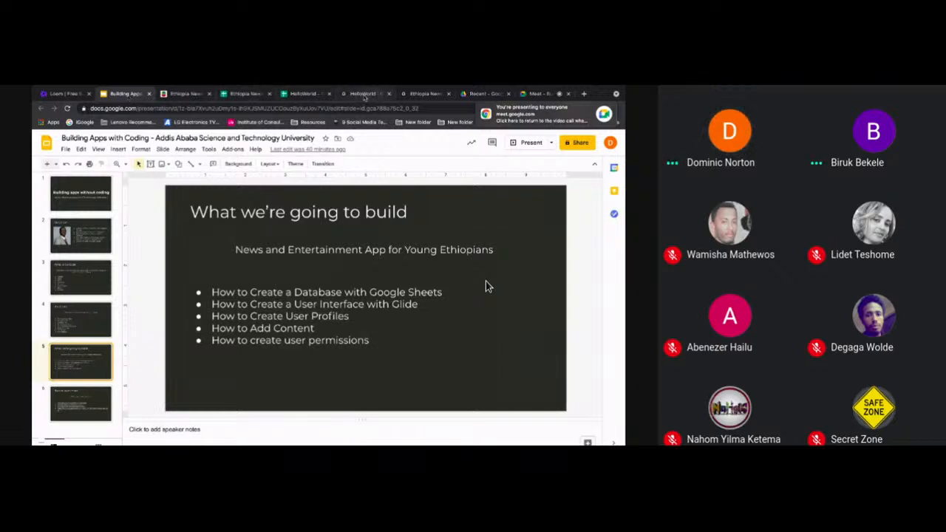
click(363, 94)
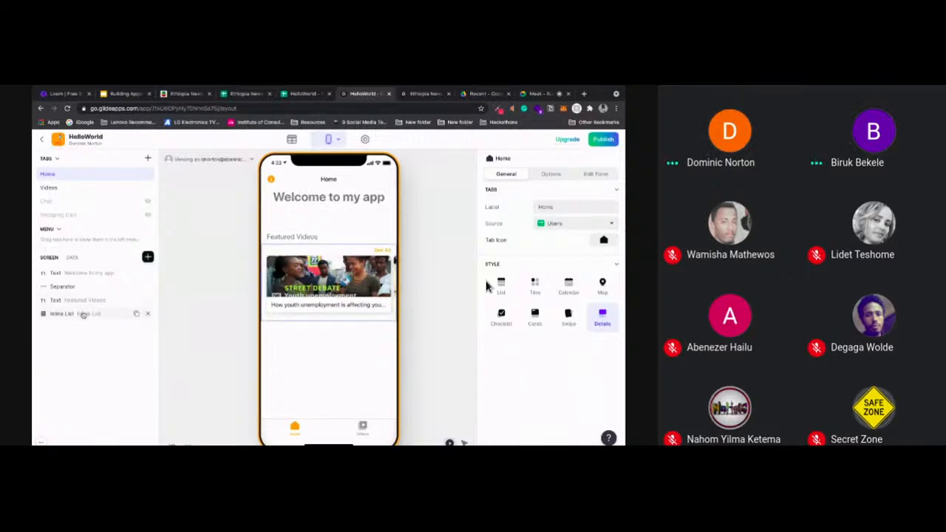
Set the Home inline list's action to Open link and test it by opening the first video from the preview
click(83, 314)
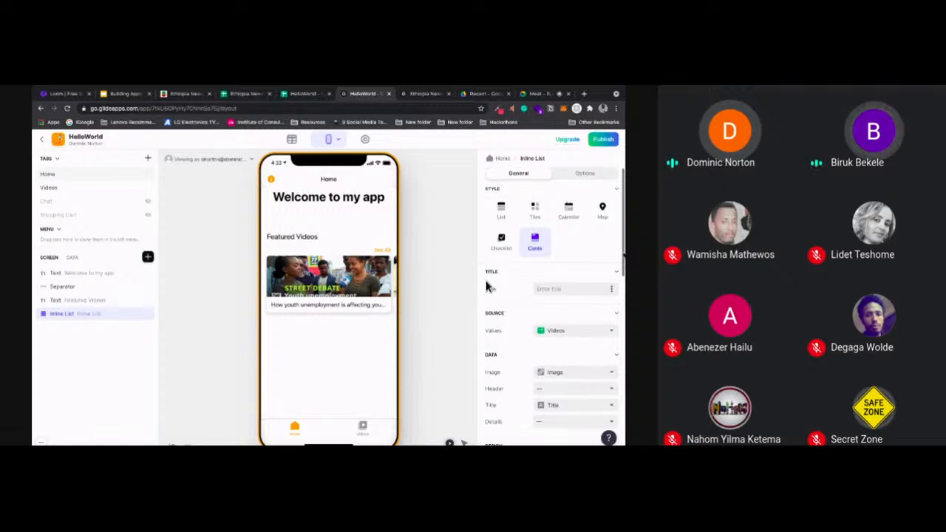
scroll(554, 311, down, 2)
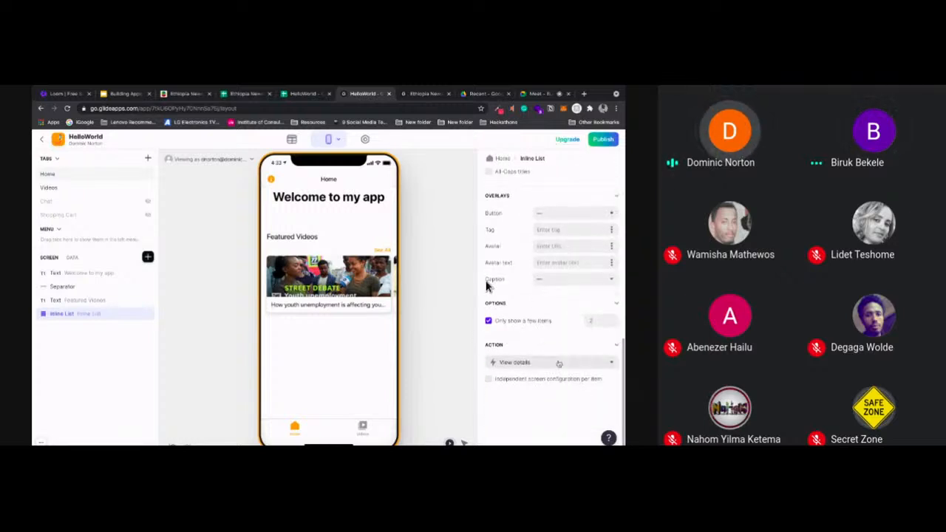
click(559, 364)
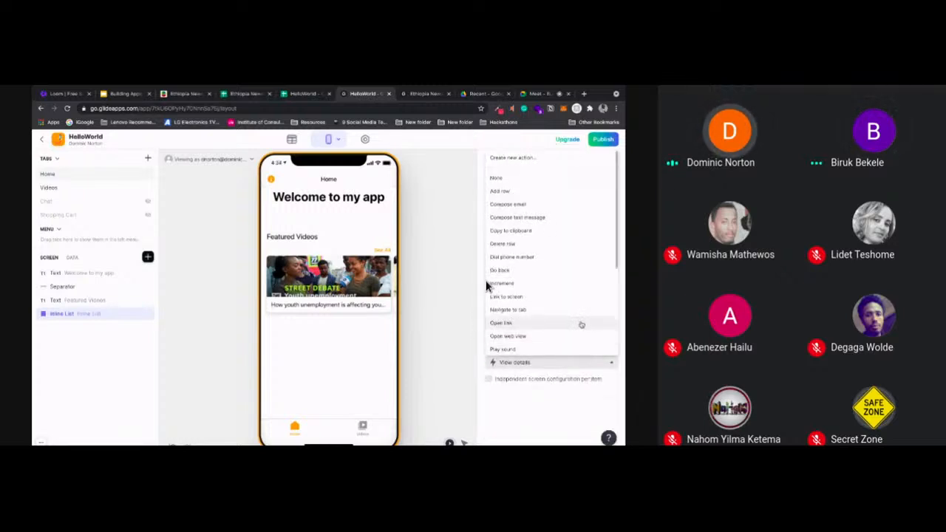
scroll(555, 317, down, 1)
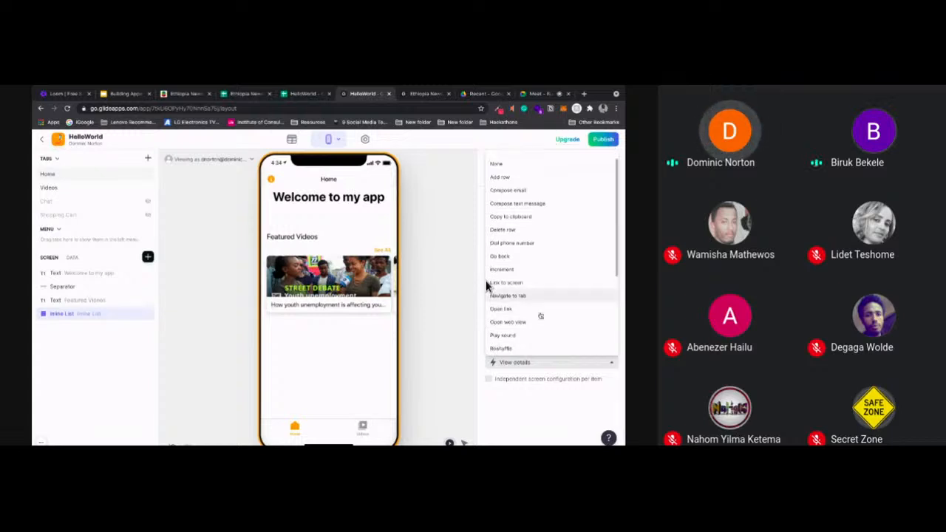
click(523, 313)
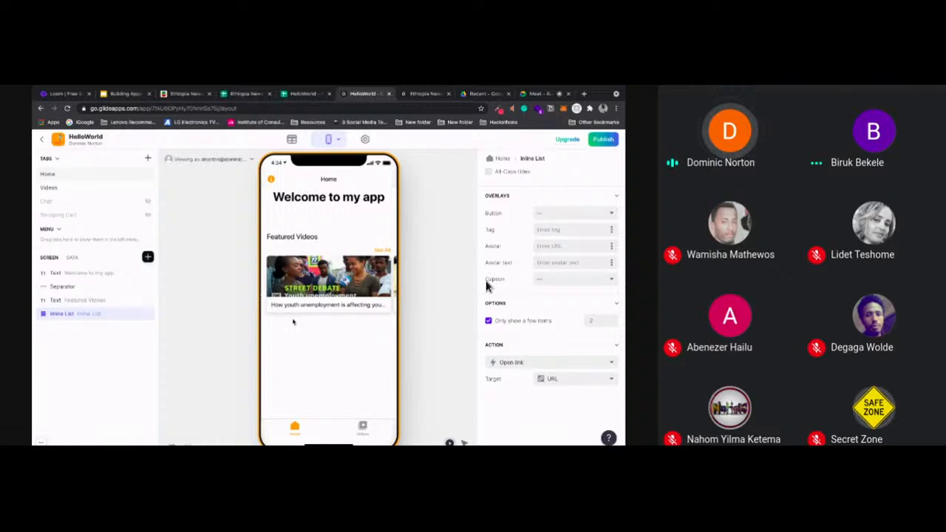
click(328, 279)
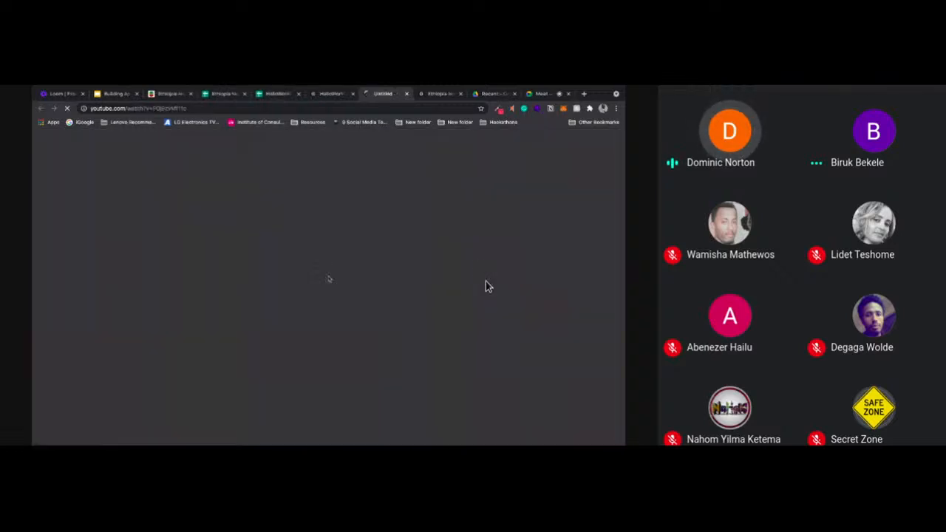
click(406, 94)
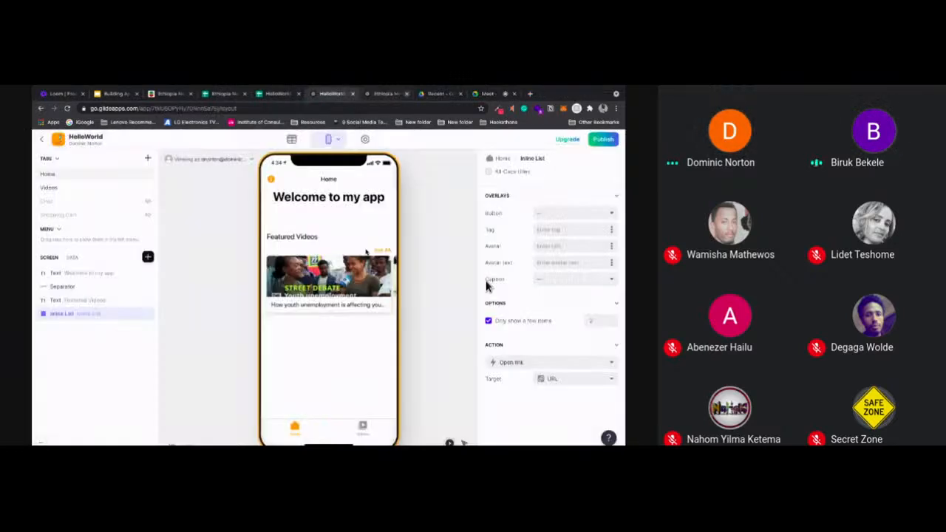
Preview the first video's details from the Videos tab and inspect the overlay and action settings of that tab's list
click(363, 429)
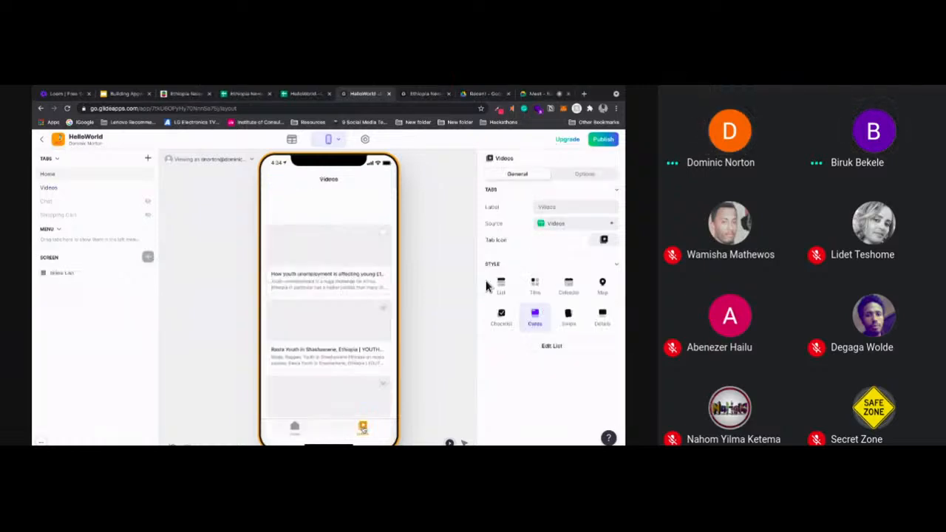
click(342, 247)
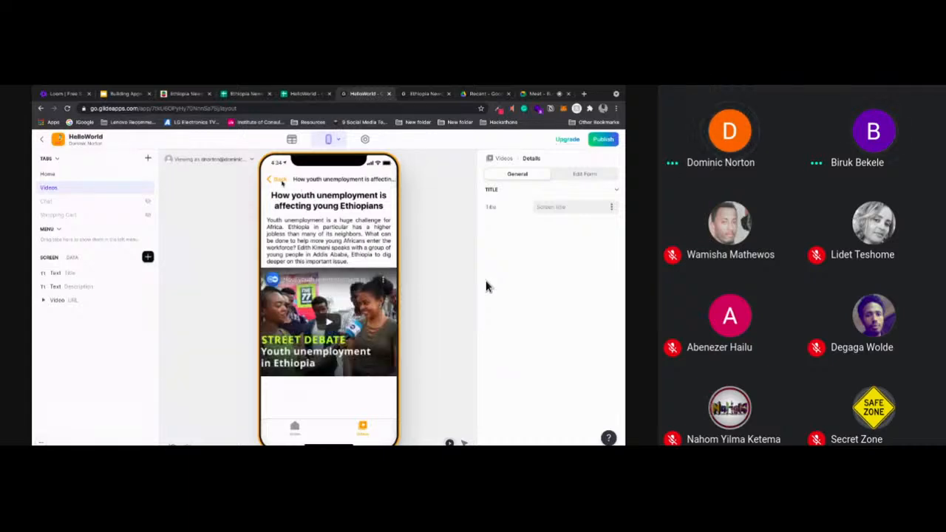
click(280, 180)
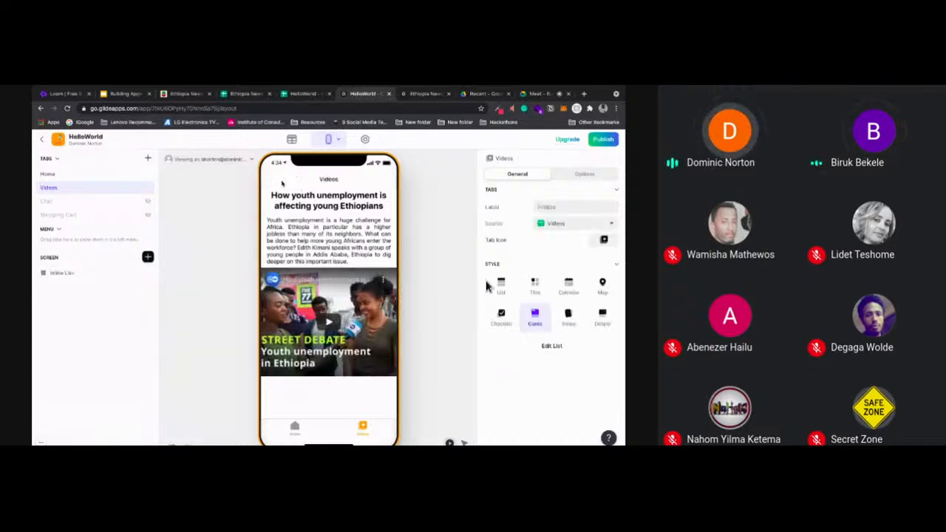
click(66, 279)
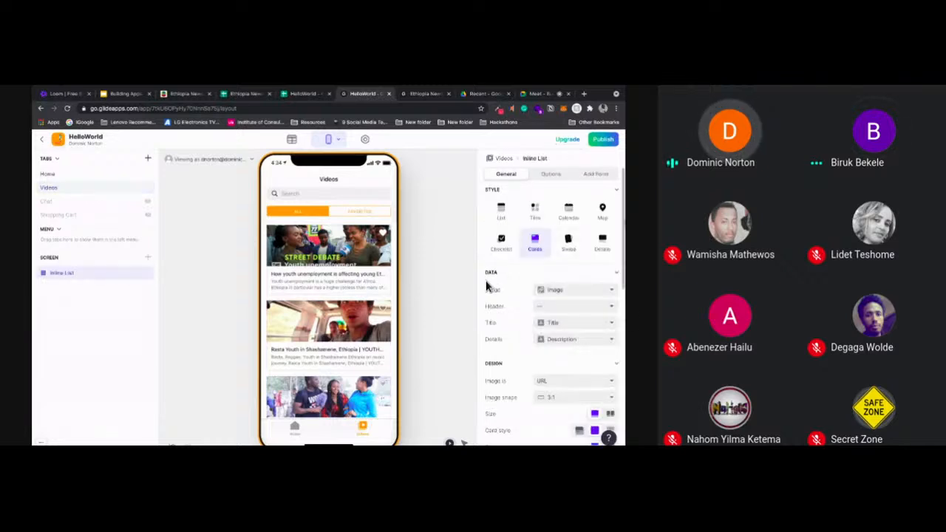
scroll(486, 285, down, 5)
scroll(485, 285, down, 5)
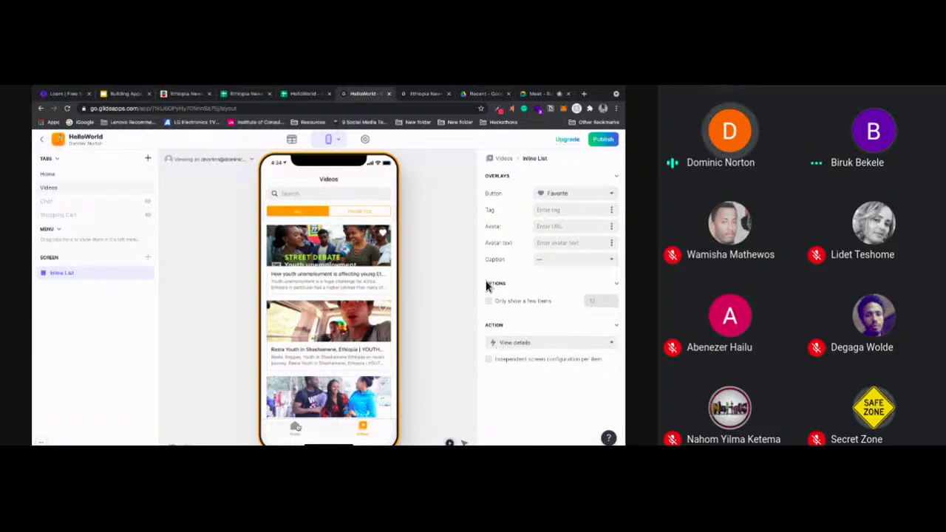
Return to the Home tab's inline list and look through the actions available for its cards
click(297, 427)
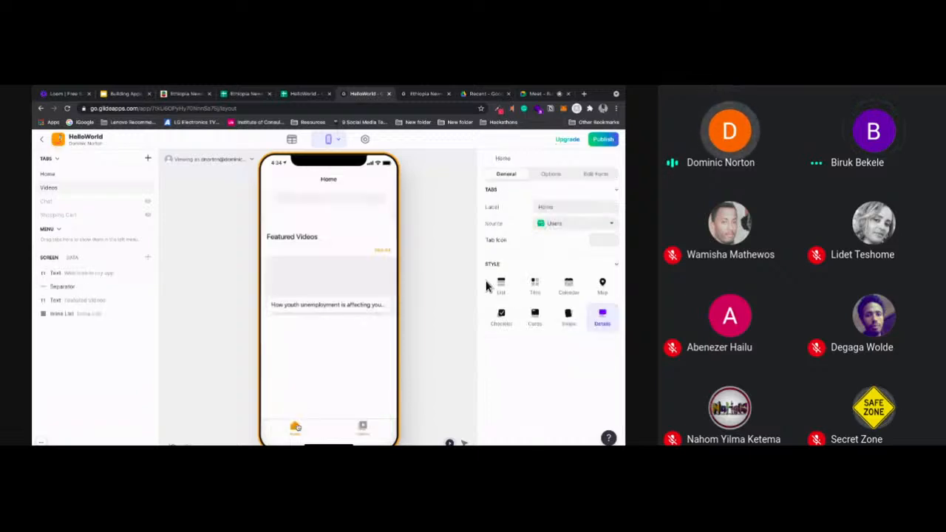
click(85, 315)
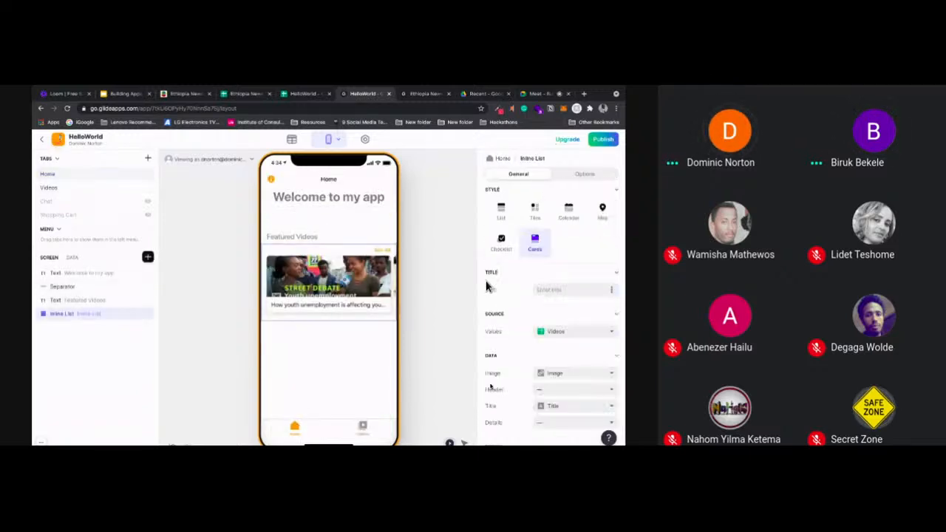
scroll(485, 285, down, 10)
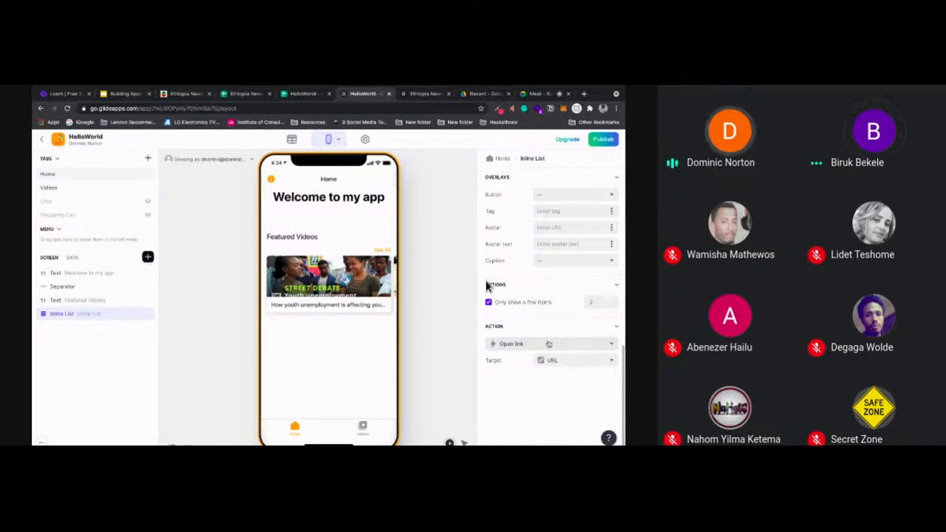
click(527, 344)
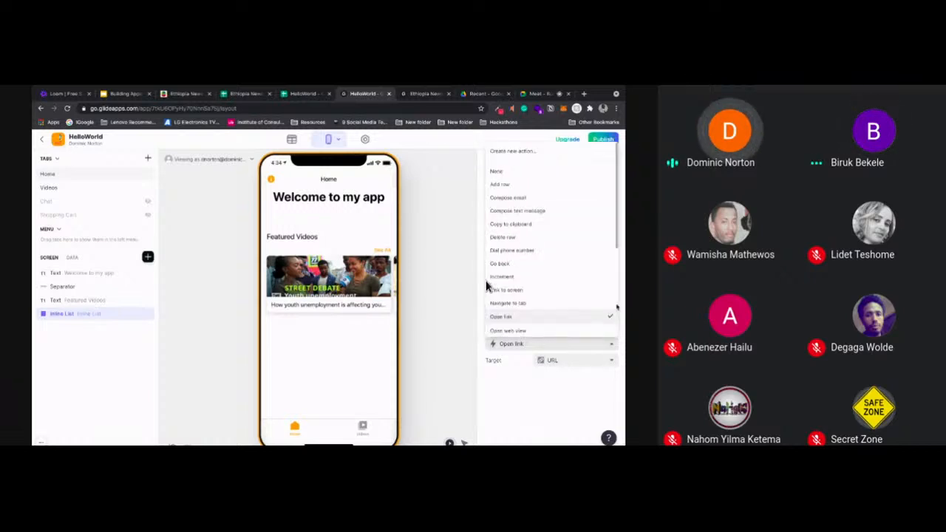
scroll(486, 286, down, 3)
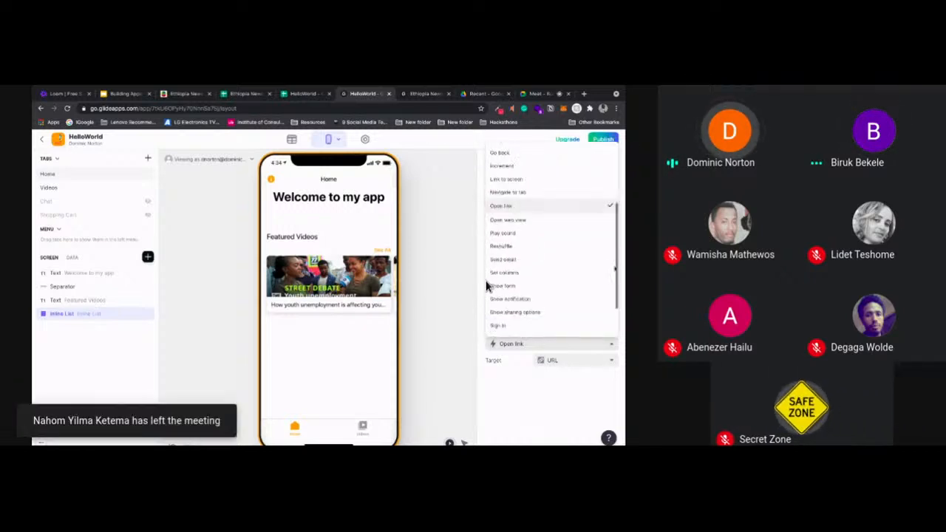
scroll(487, 286, up, 3)
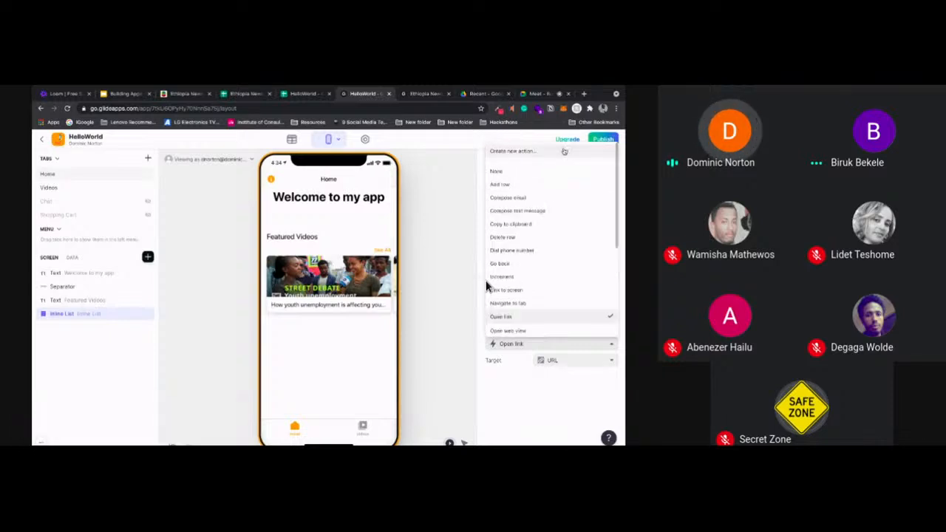
scroll(486, 284, down, 5)
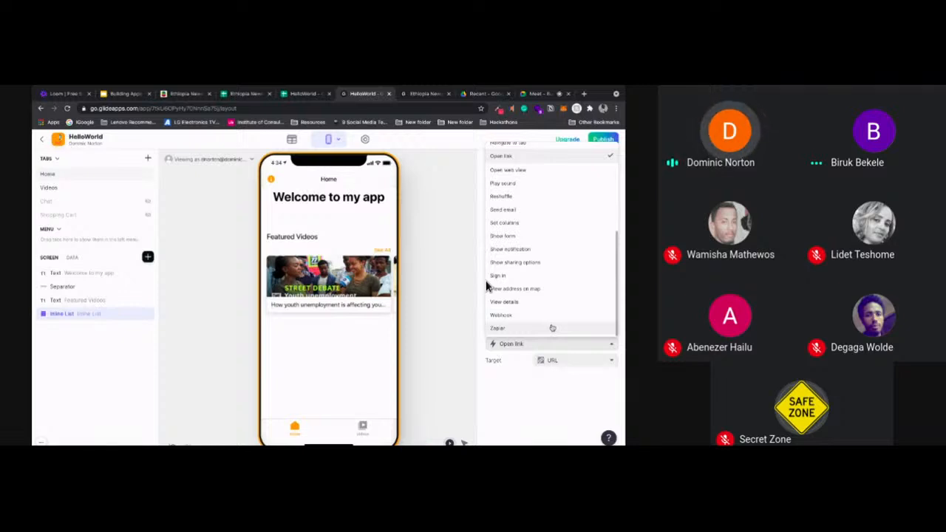
Open zapier.com in a new browser tab, dismiss the disk space notification, and return to the HelloWorld app editor
click(584, 93)
text(zapier.com)
key(Return)
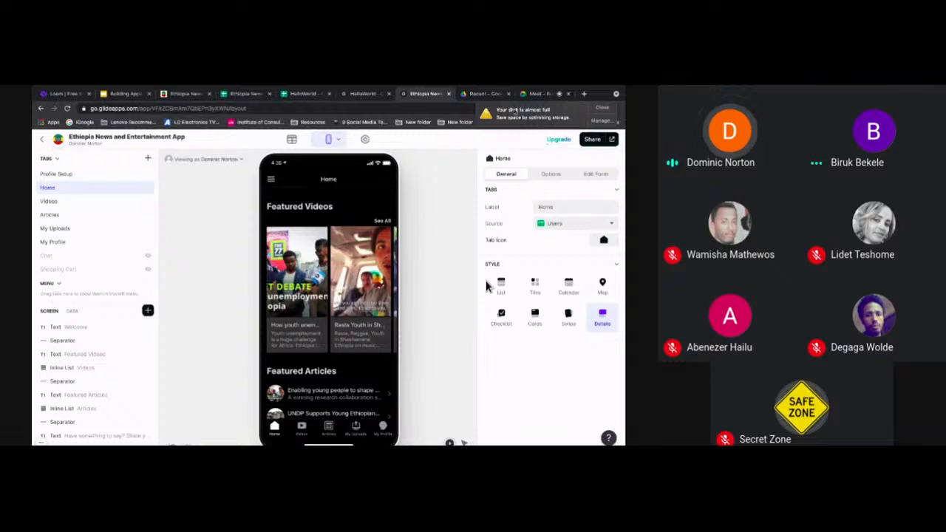
click(603, 107)
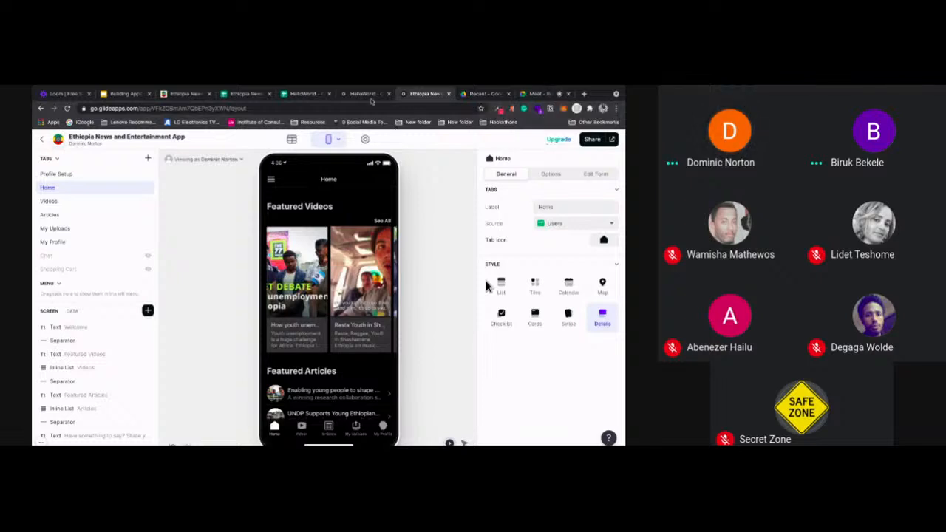
click(368, 95)
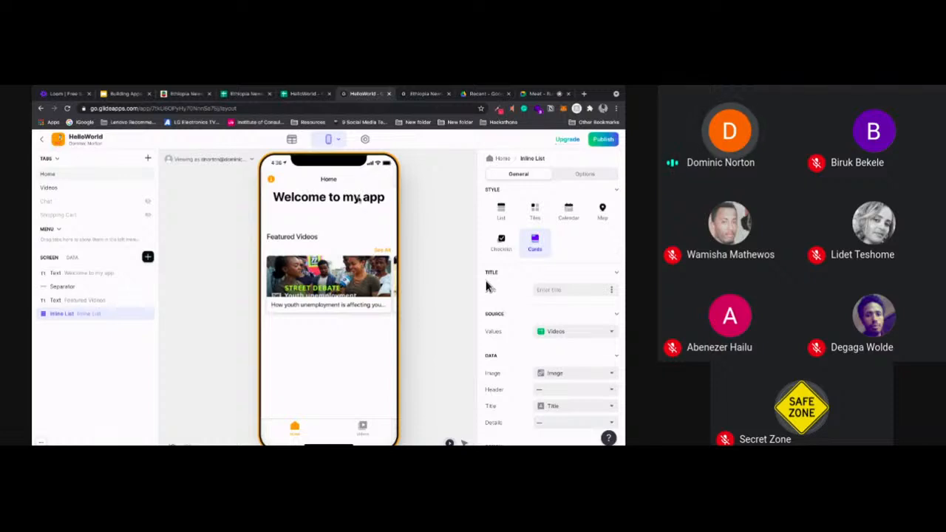
Check the sheet with the Full Name, Email and Image columns in the HelloWorld spreadsheet and return to Glide
key(ctrl+shift+Tab)
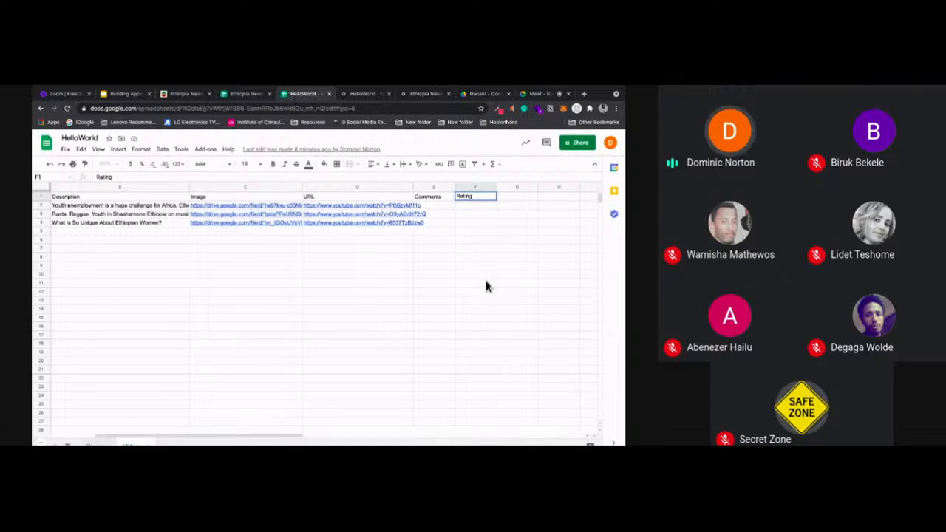
click(97, 444)
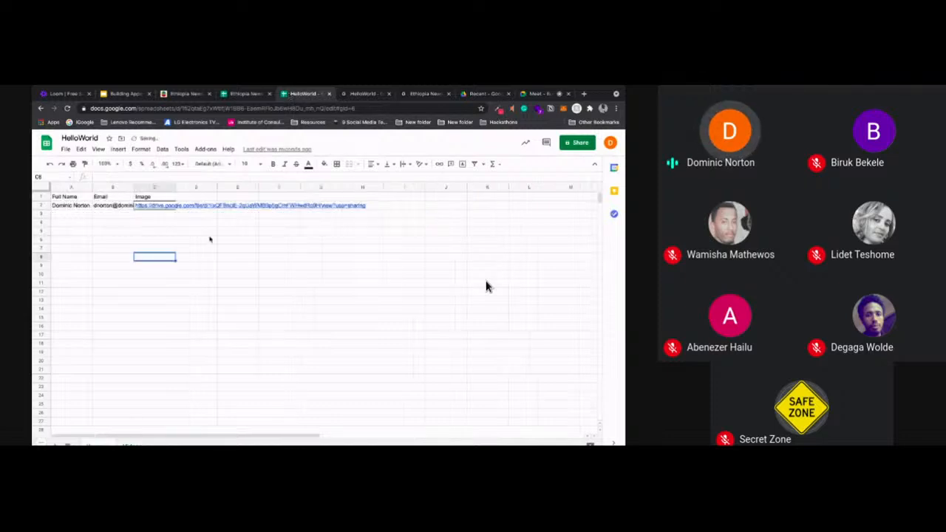
click(209, 238)
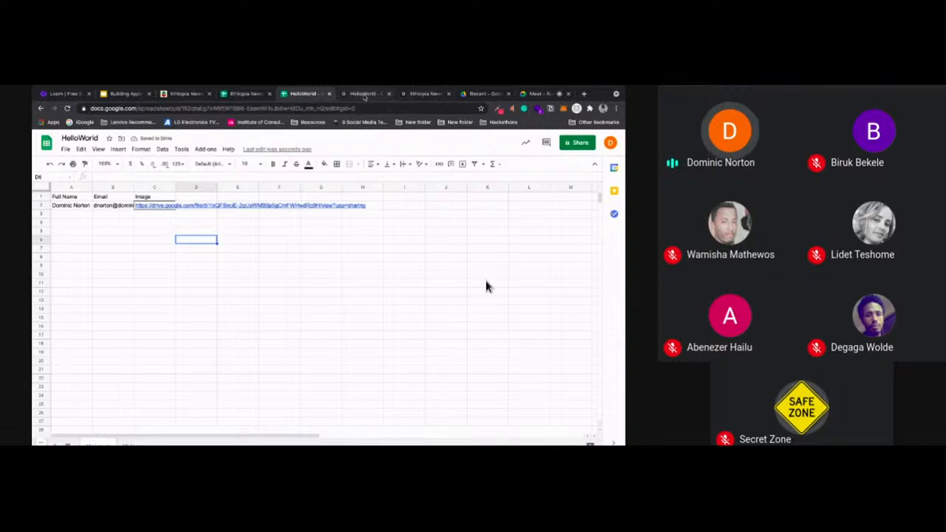
click(364, 95)
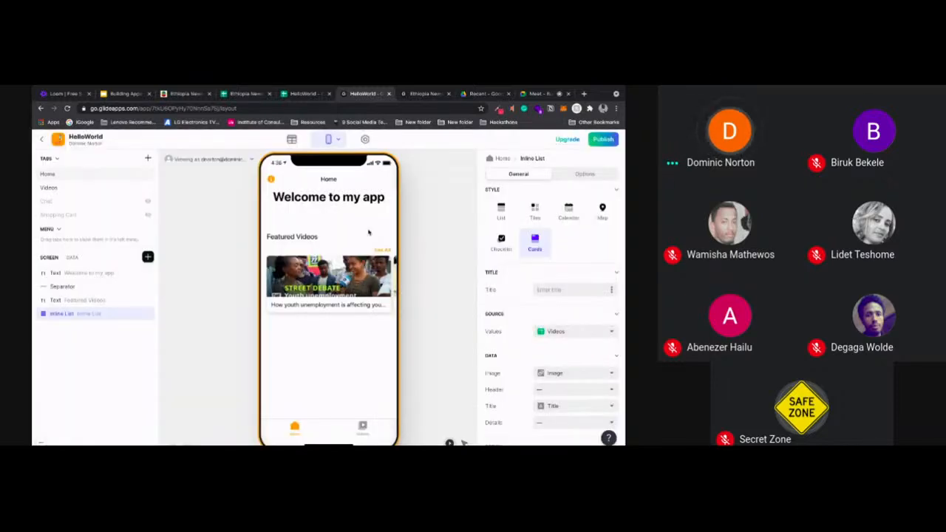
Set the app's privacy to Public with email and allow sign in with a Google account
click(364, 140)
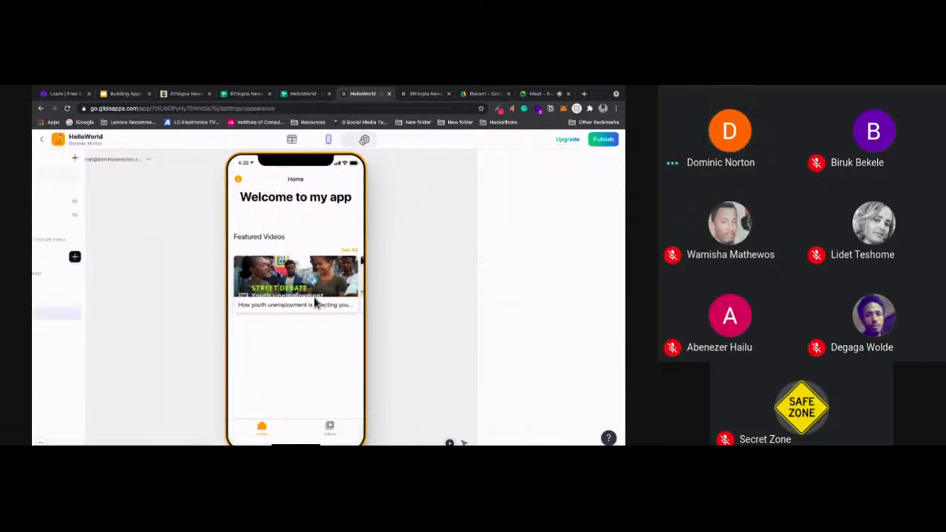
click(419, 234)
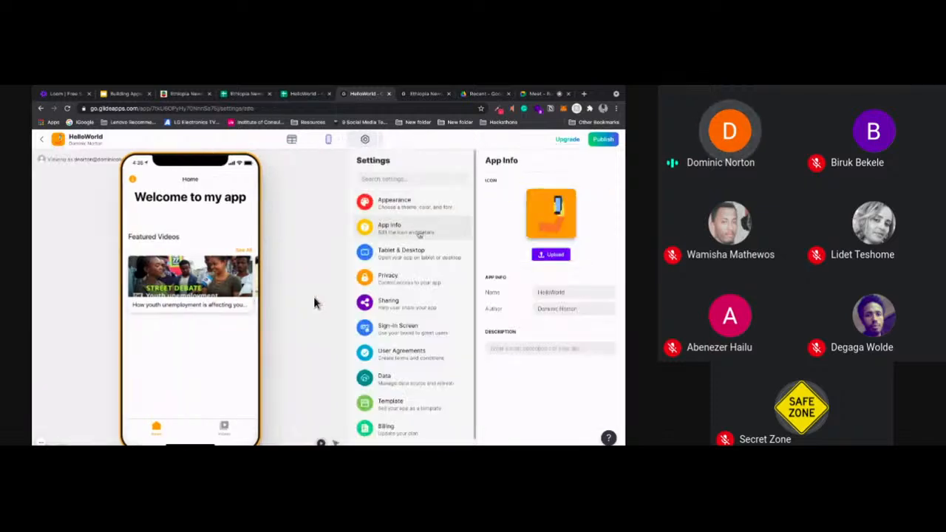
click(410, 284)
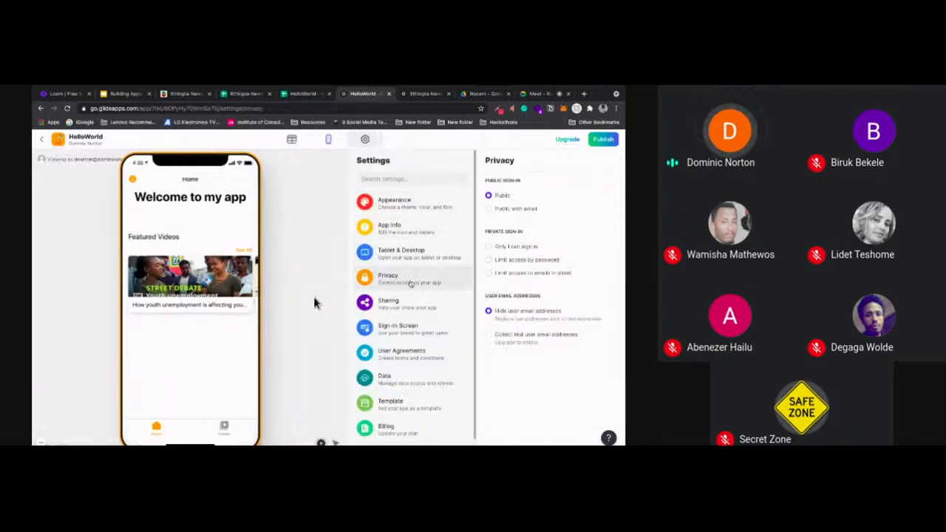
click(511, 210)
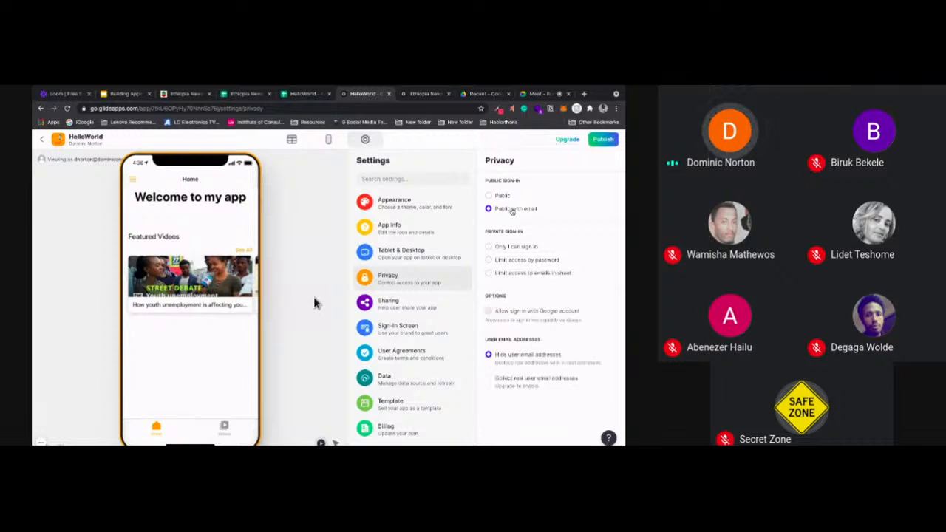
click(512, 313)
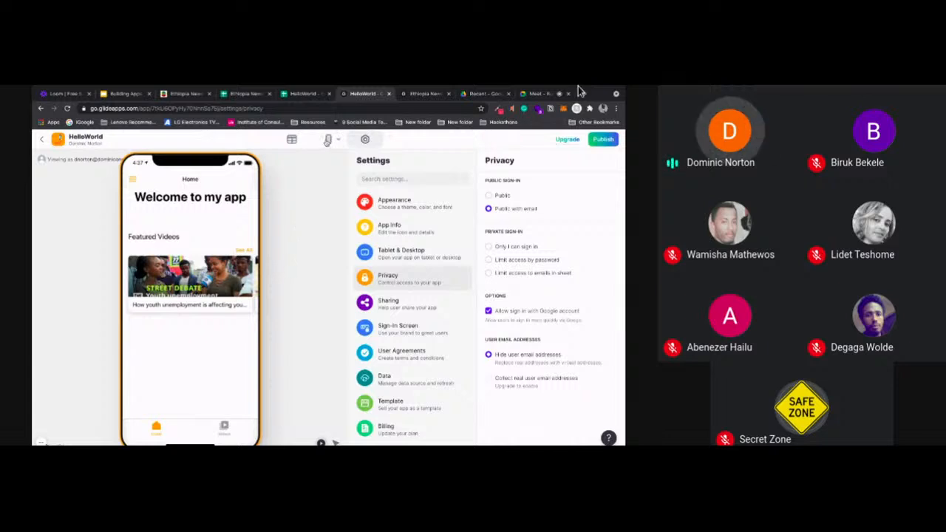
Return to the layout editor and open the user profile settings through the profile picture in the app's side menu
click(327, 141)
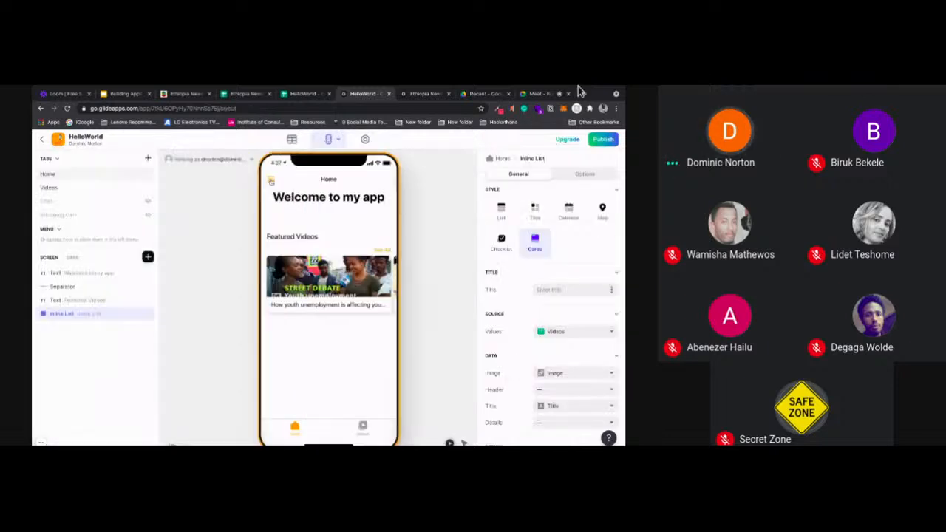
click(271, 180)
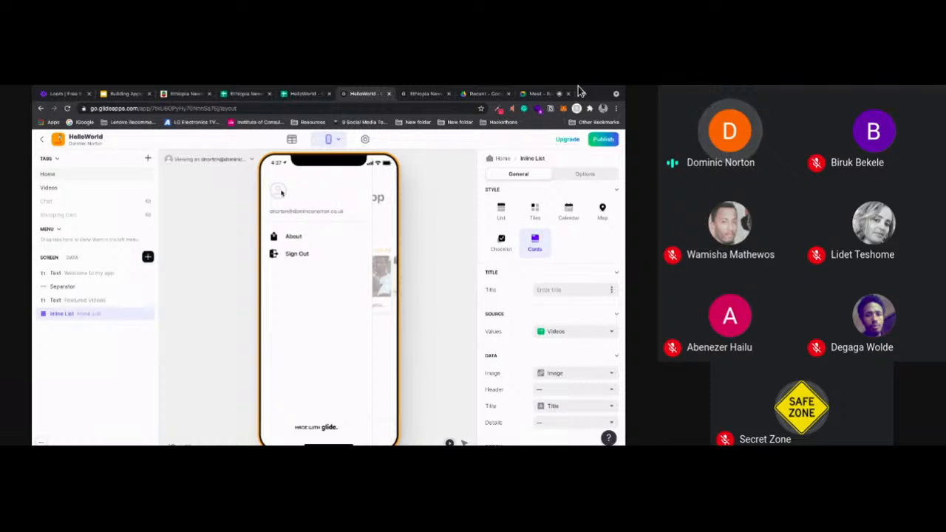
click(281, 192)
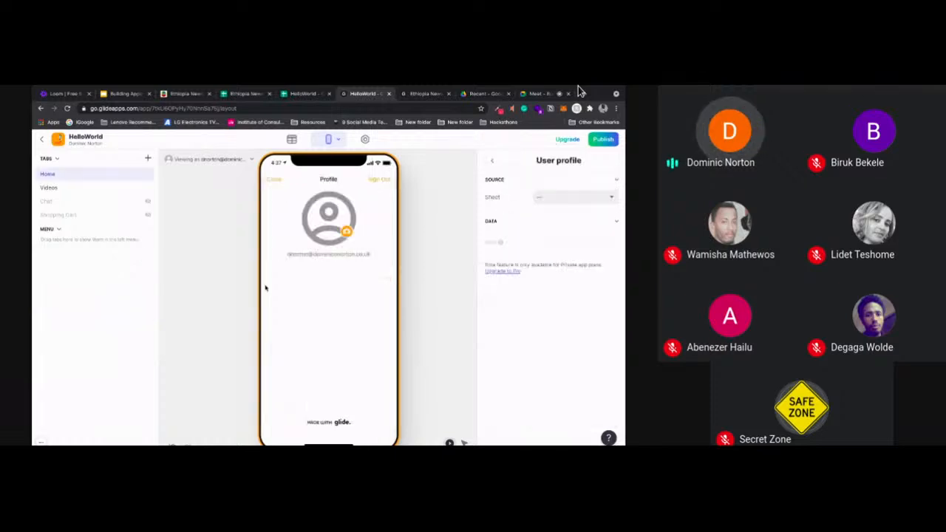
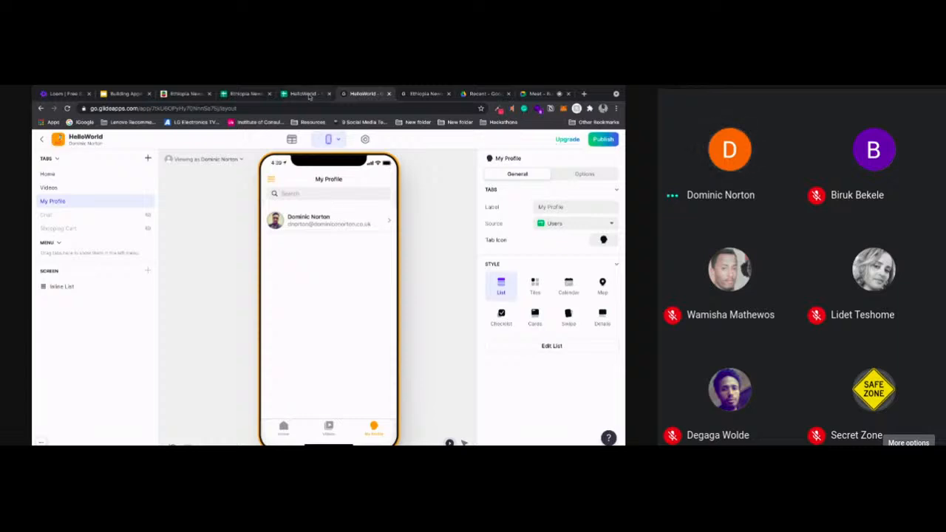
Add a second user in row 3 of the users sheet by entering the user's full name and a second e-mail address
double_click(71, 214)
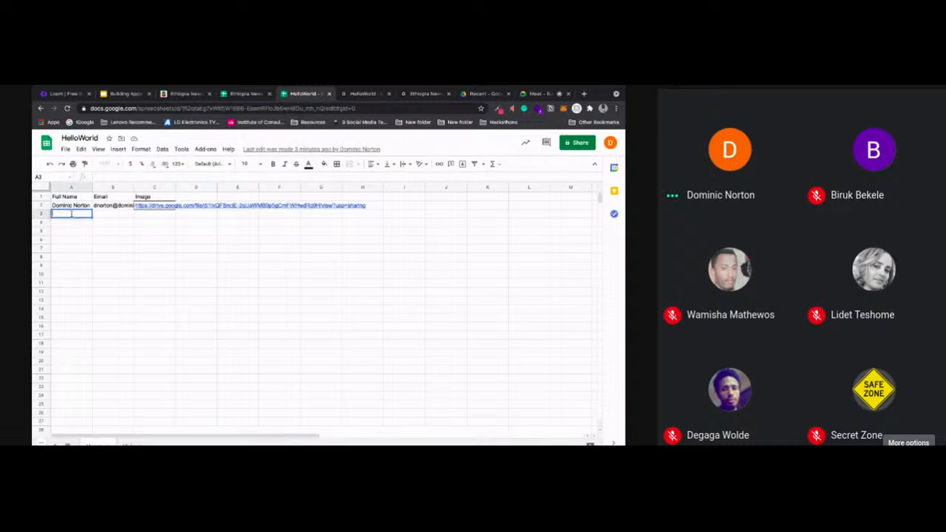
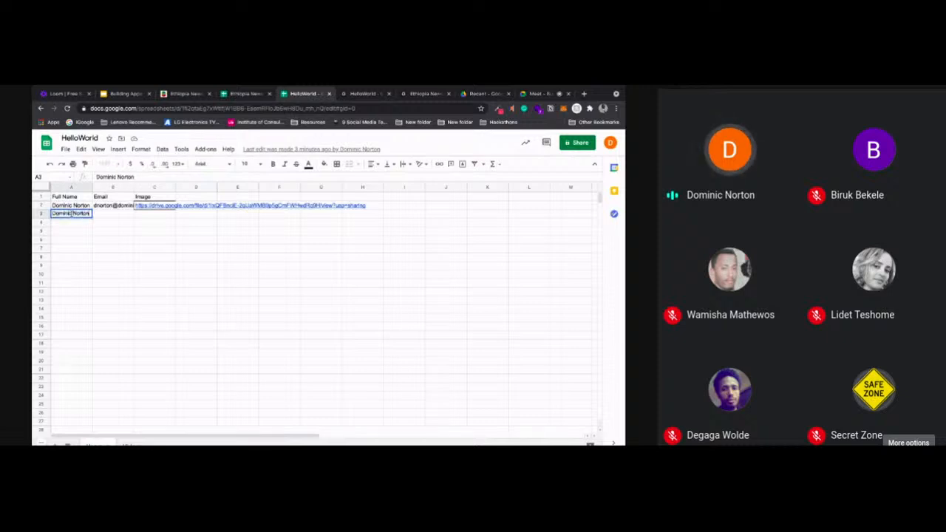
key(Tab)
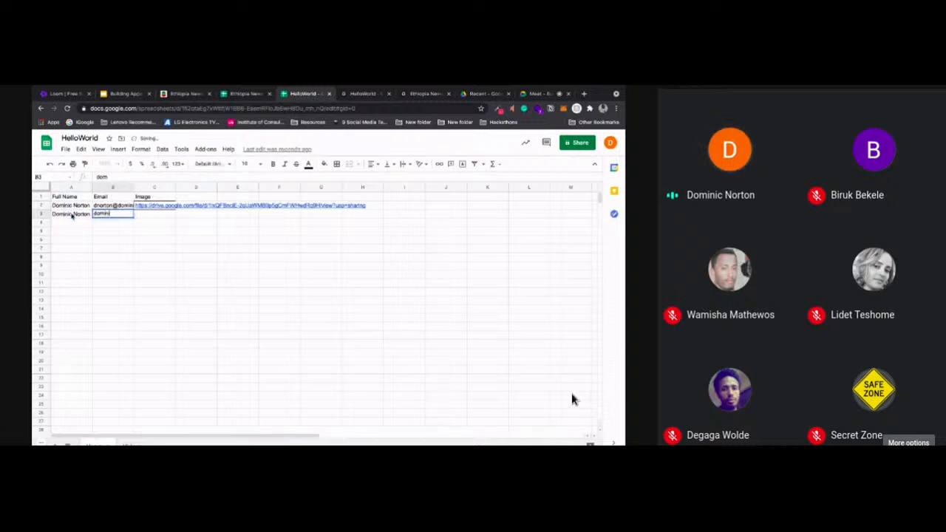
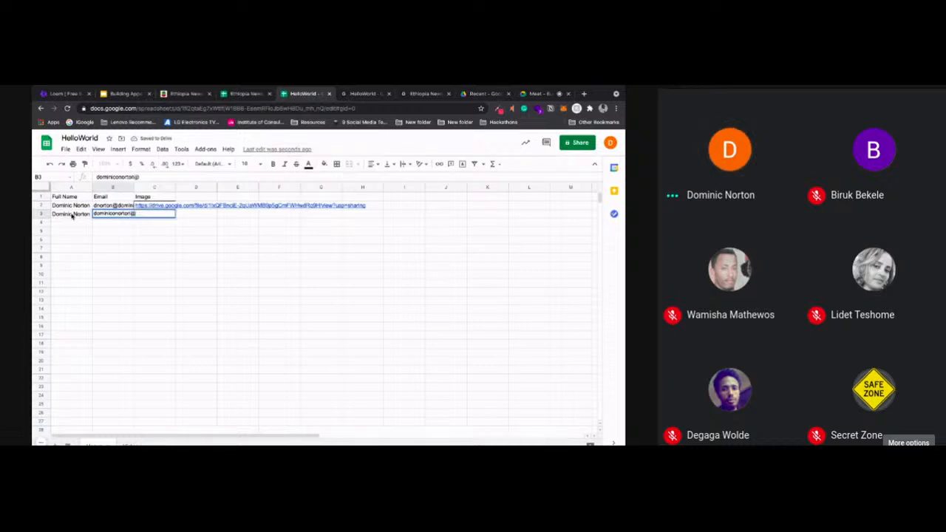
click(129, 256)
Fill the Image link from C2 down into C3 and admit the participant waiting to join the video call
click(157, 207)
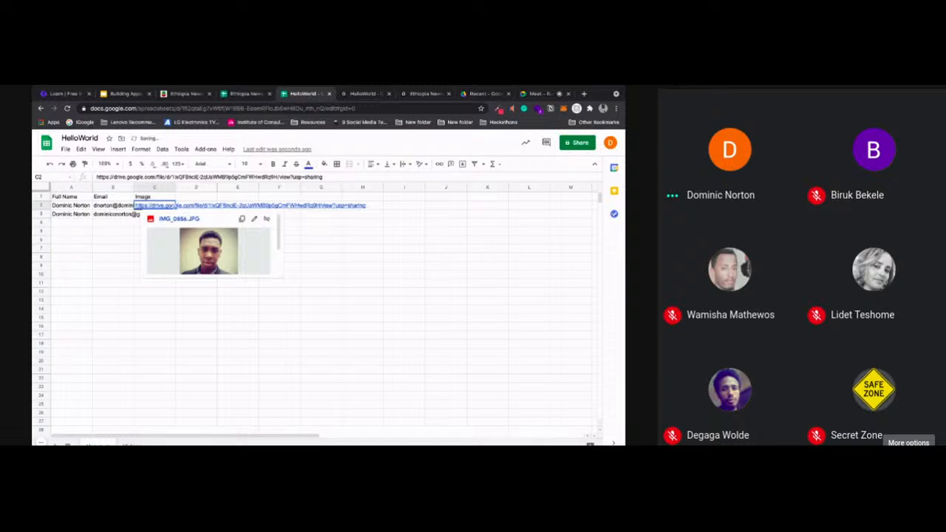
drag(175, 210, 165, 218)
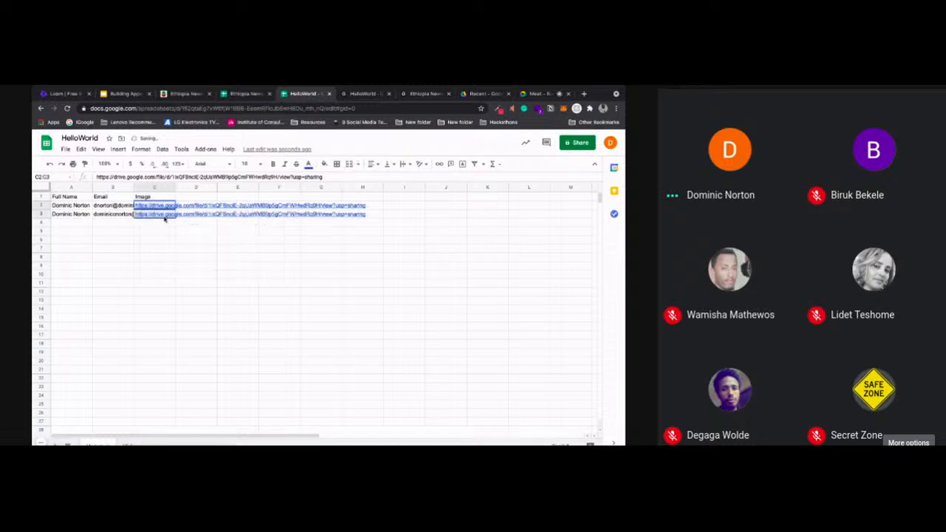
click(120, 237)
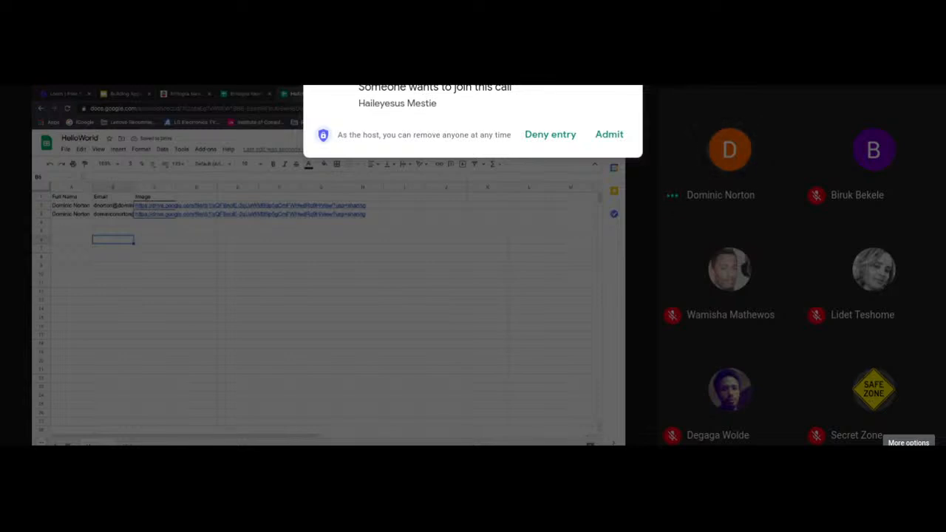
click(610, 136)
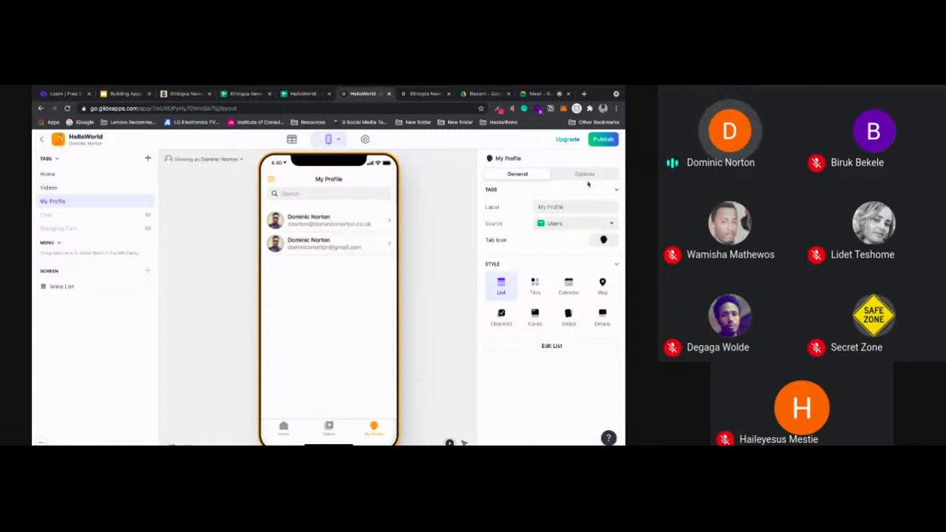
Examine the general settings and options of the inline list on the My Profile tab
click(95, 289)
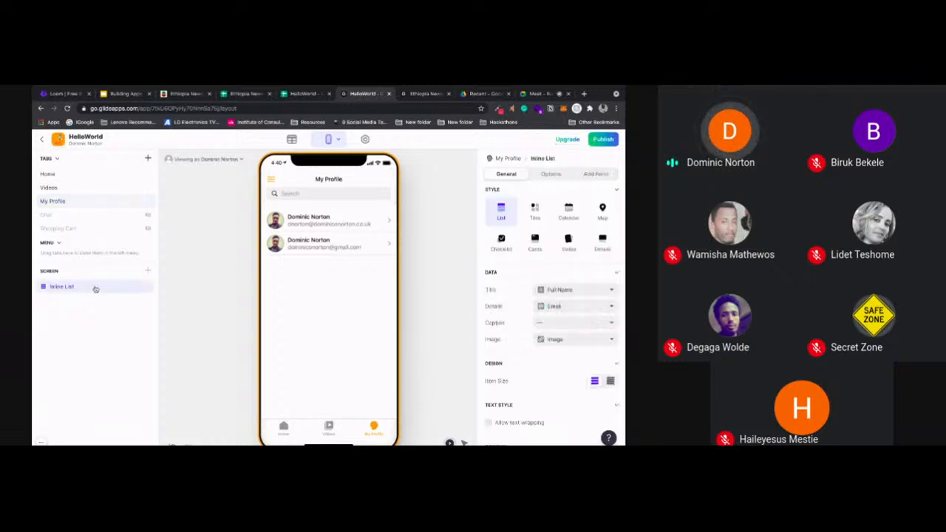
click(550, 174)
click(507, 175)
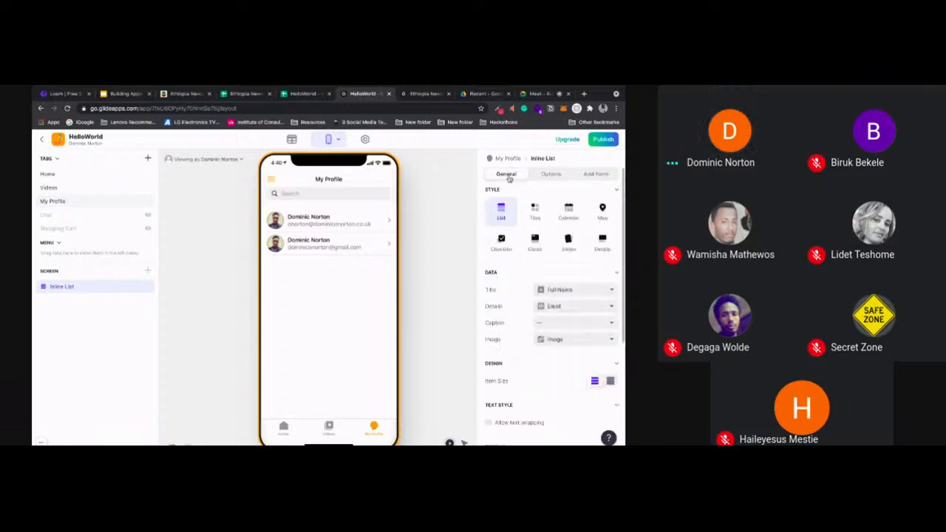
click(551, 175)
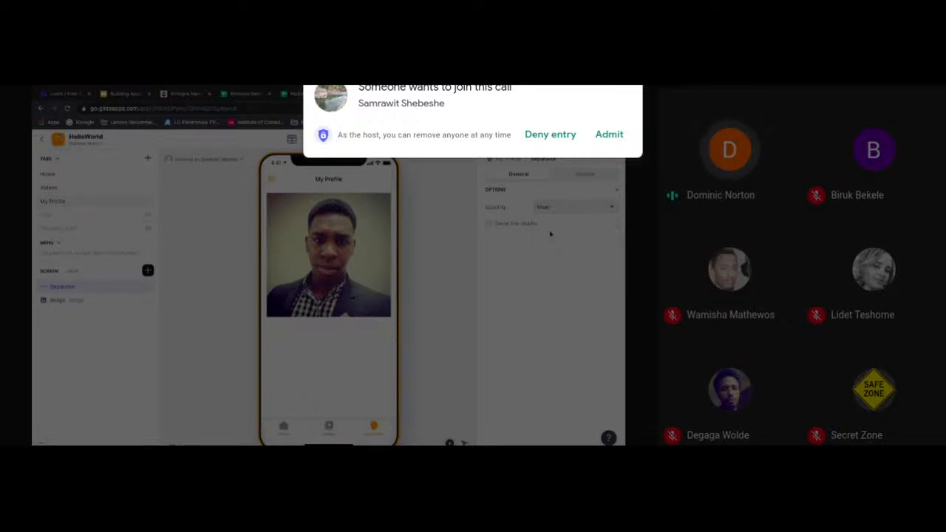
Admit the two participants waiting to join the video call
click(606, 133)
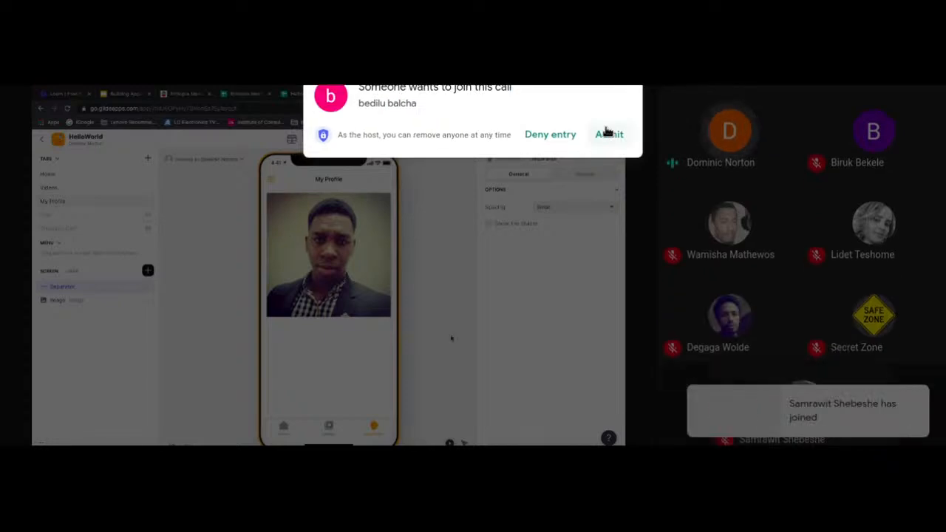
click(608, 134)
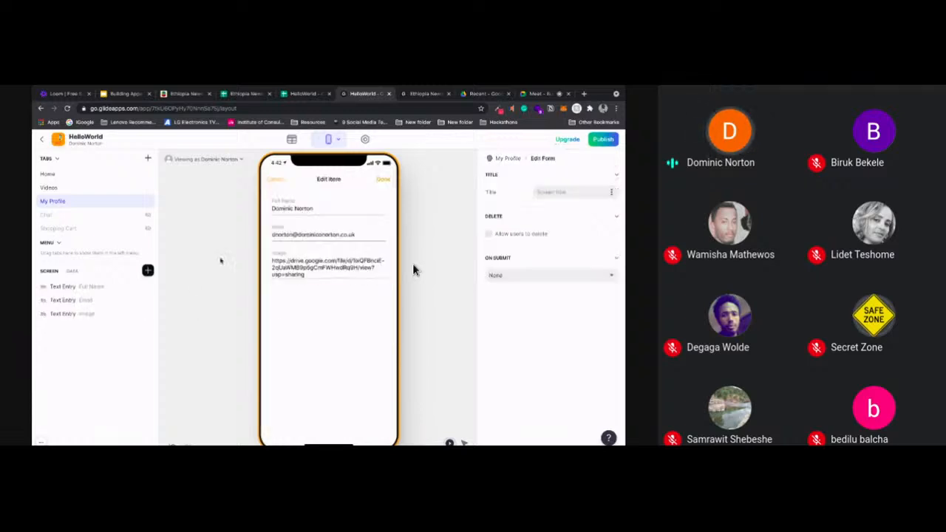
Title the My Profile edit form "Edit Profile" and make its Full Name text entry required
click(569, 192)
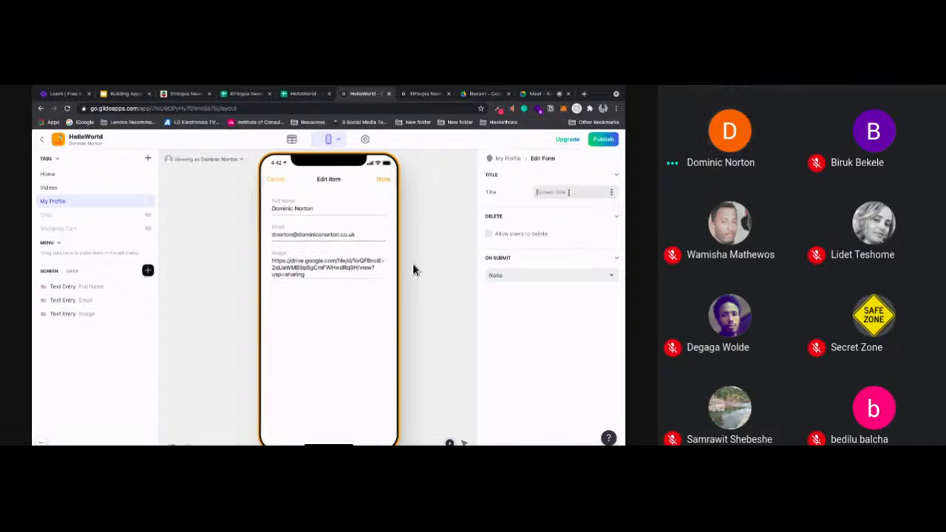
text(Edi)
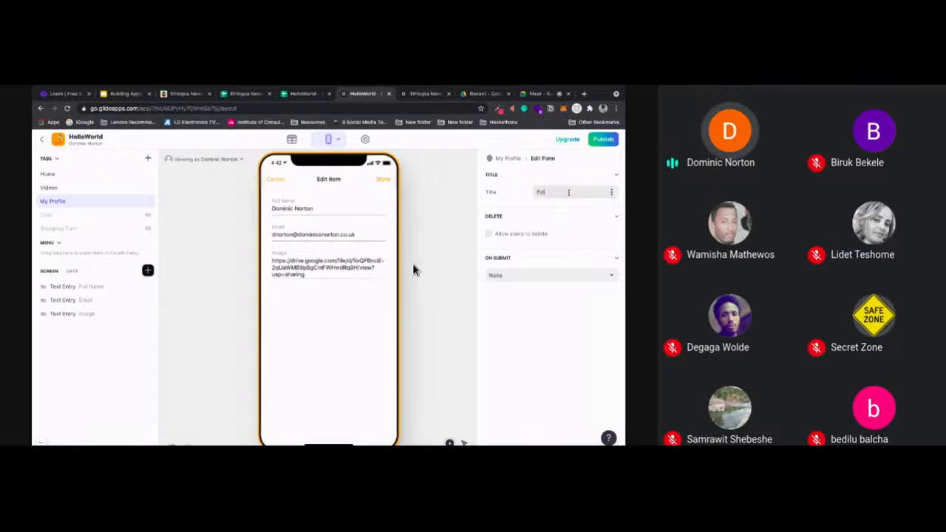
text(t Profile)
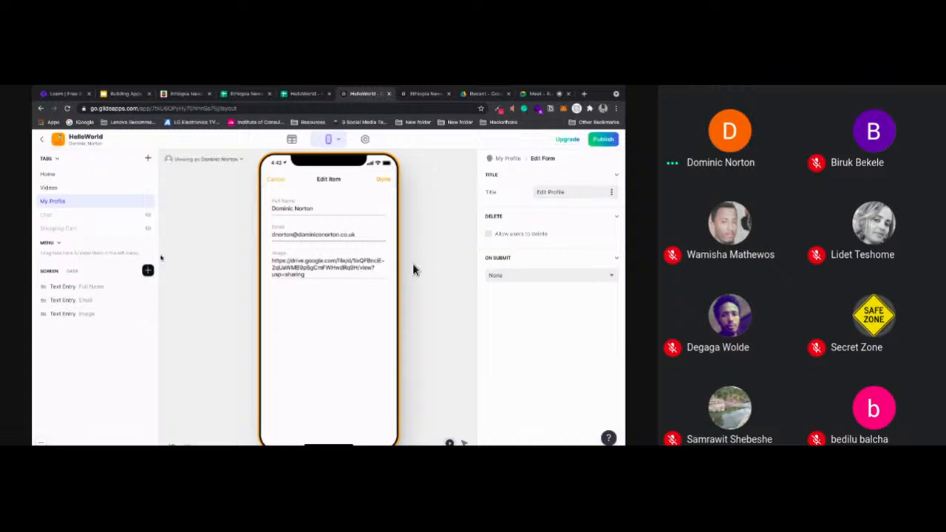
click(85, 289)
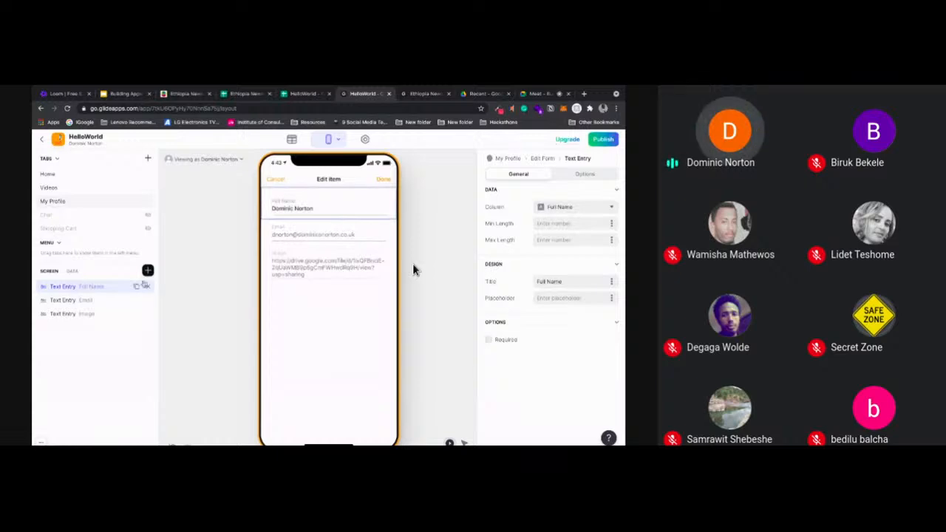
click(497, 340)
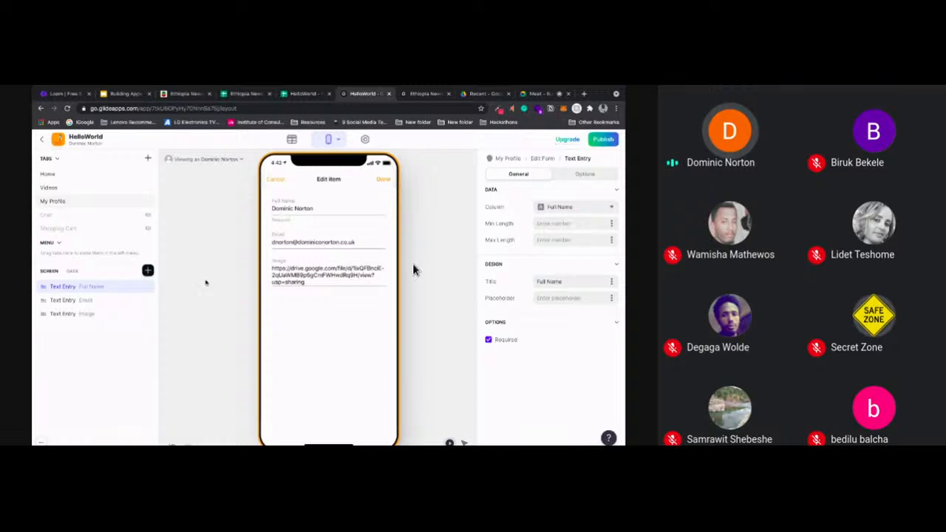
Remove the Email and Image text entries from the profile edit form and undo the last removal
click(106, 301)
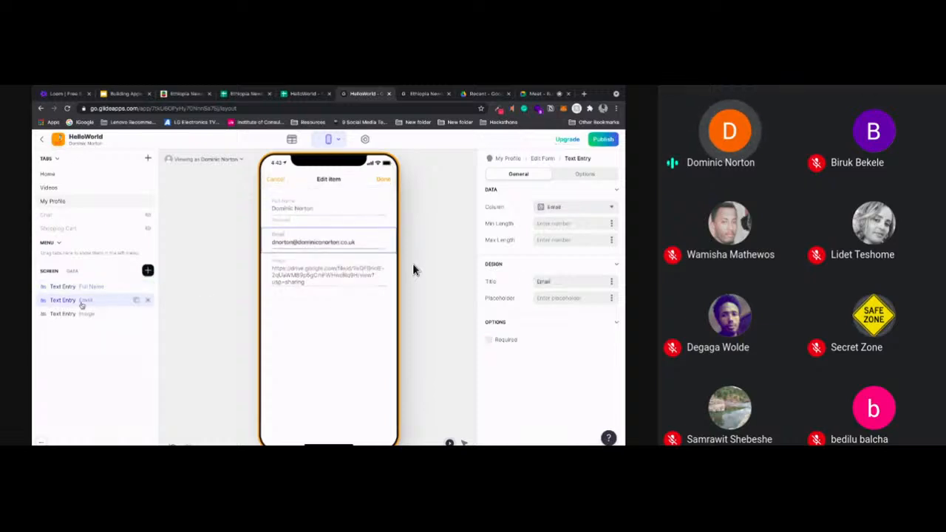
click(147, 301)
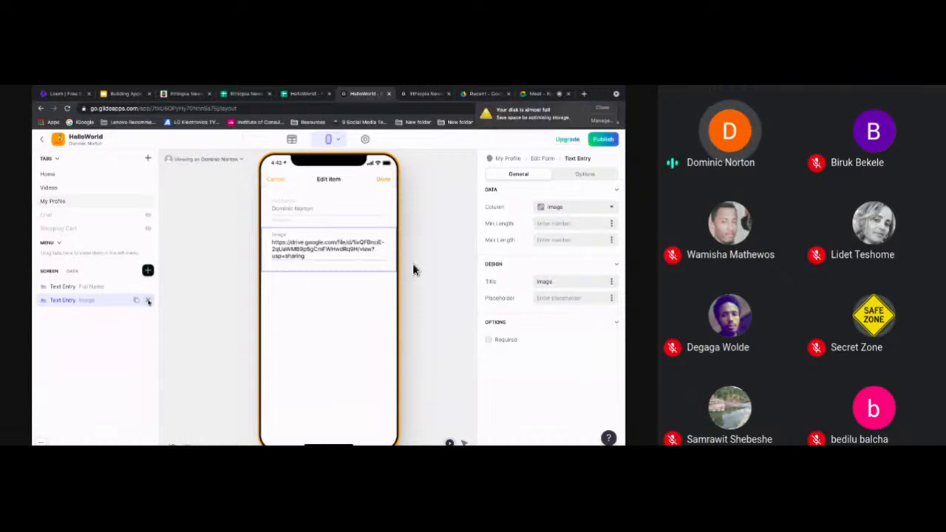
click(148, 301)
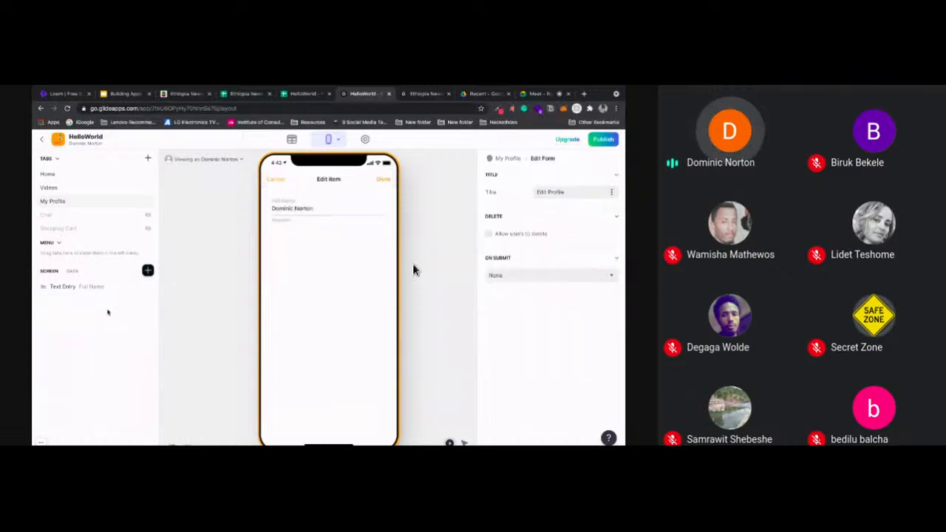
key(super+z)
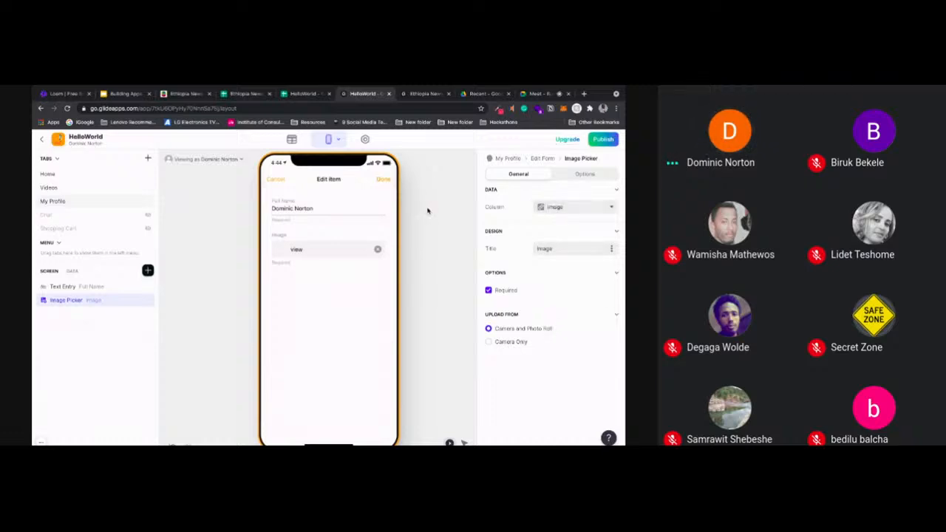
Choose a new profile photo for the Image picker by searching the Downloads folder for the person's name
click(297, 252)
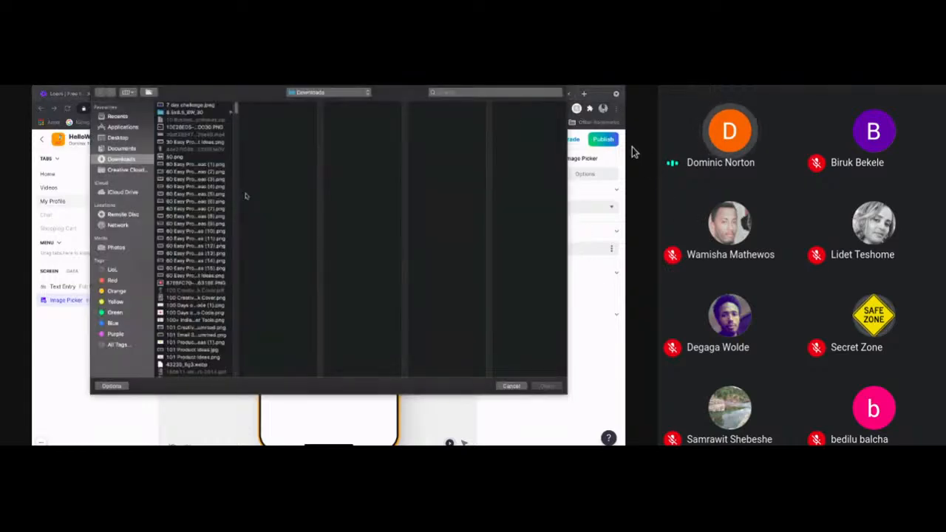
click(451, 93)
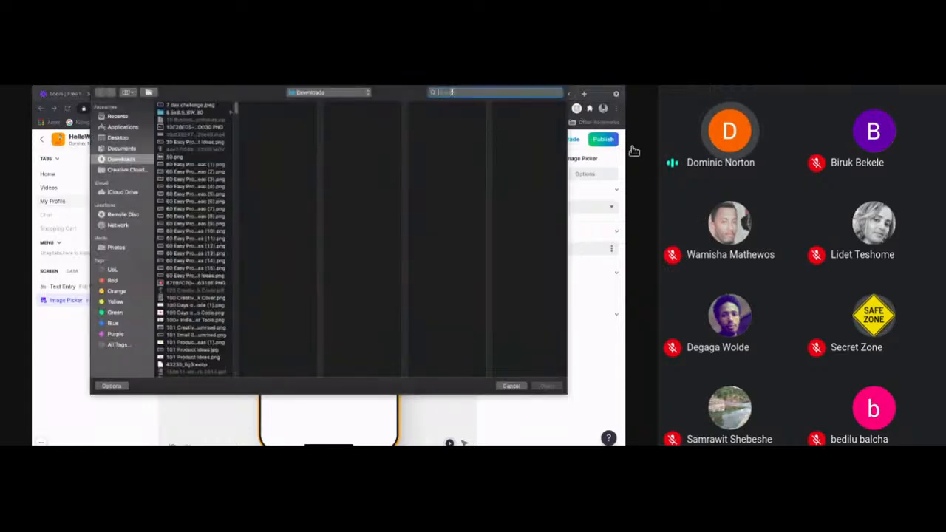
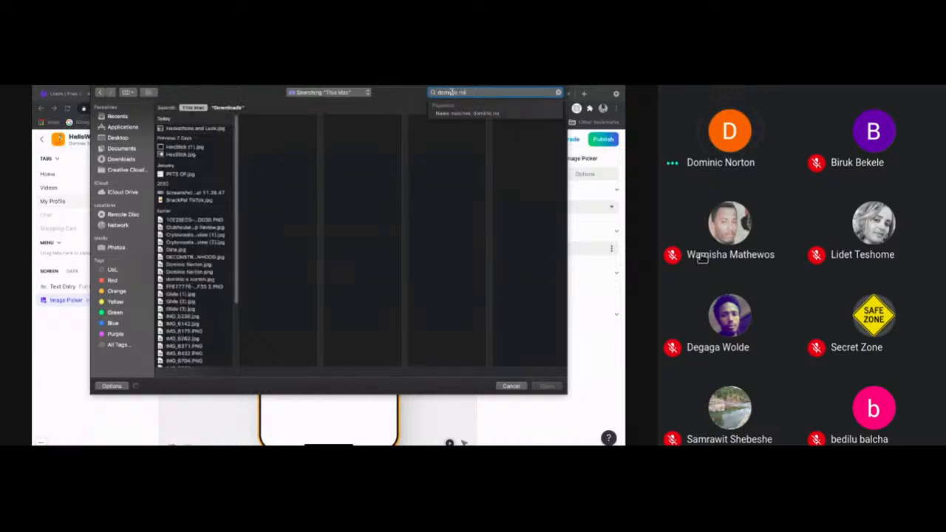
click(231, 109)
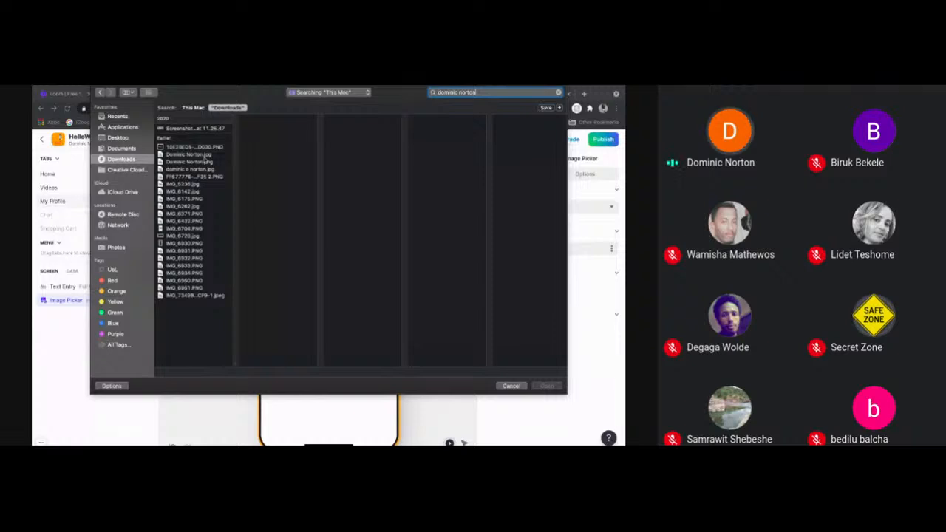
click(206, 161)
double_click(205, 156)
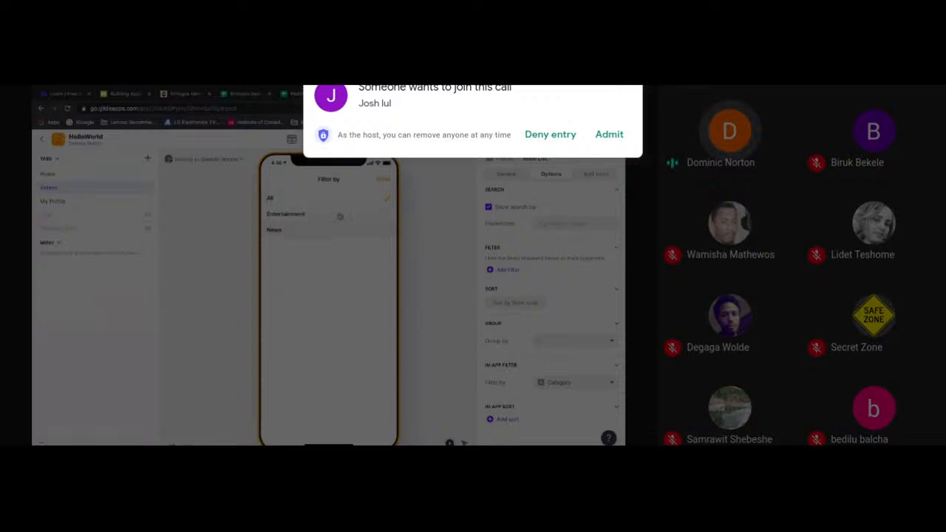
Let each newly waiting participant into the video call
click(609, 135)
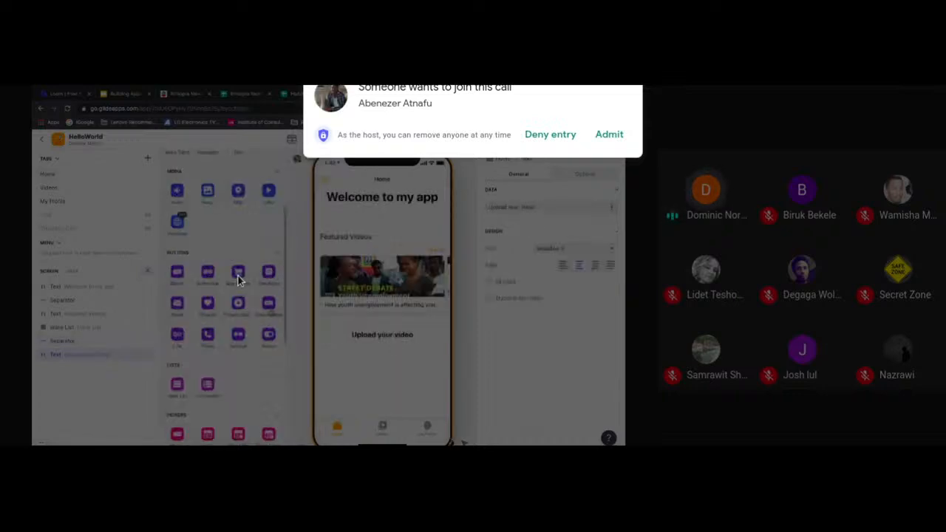
click(612, 137)
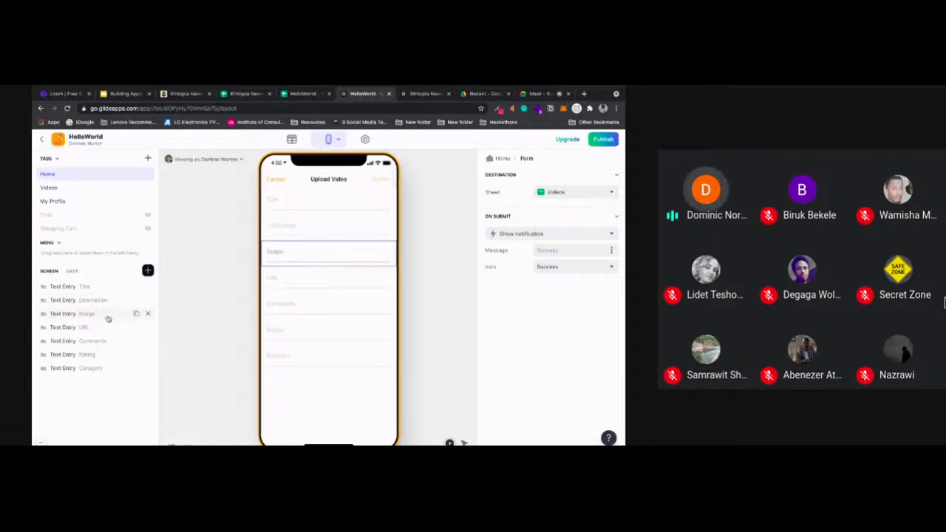
Replace the Upload Video form's Image text entry with a required Image Picker placed between Description and URL
click(147, 314)
click(148, 271)
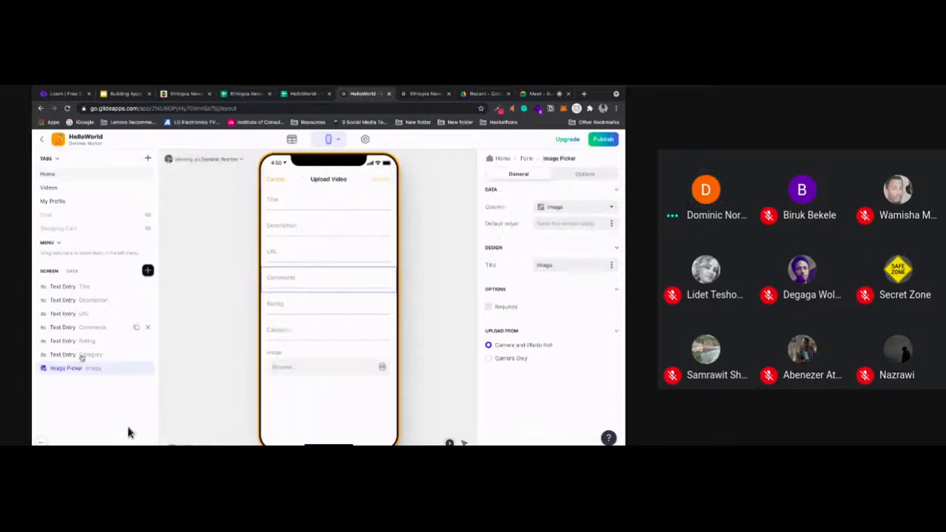
drag(66, 368, 78, 312)
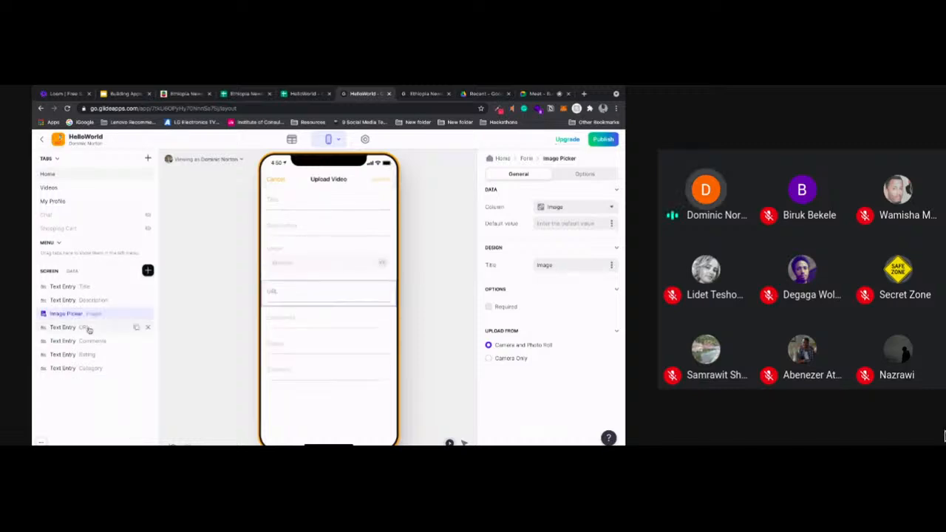
click(490, 307)
Make the URL, Title and Description entries of the Upload Video form required and remove the Comments entry
click(102, 327)
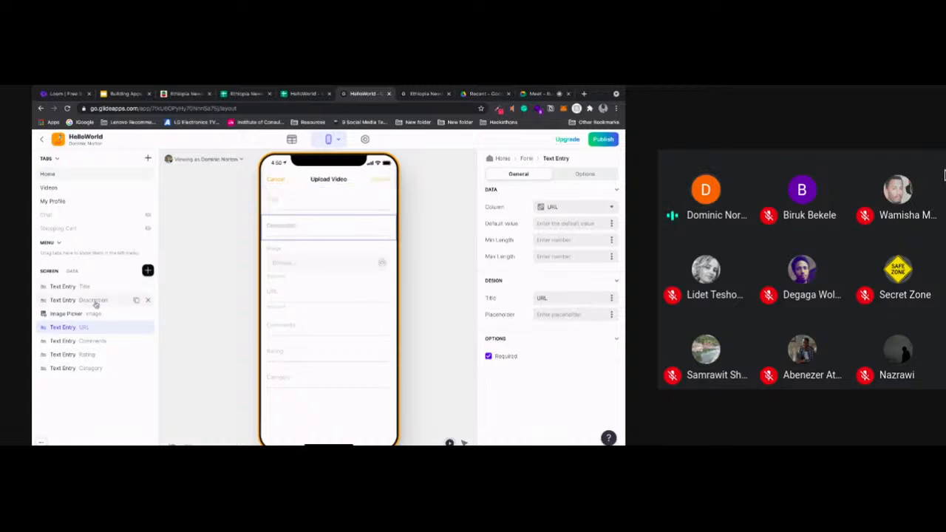
click(122, 340)
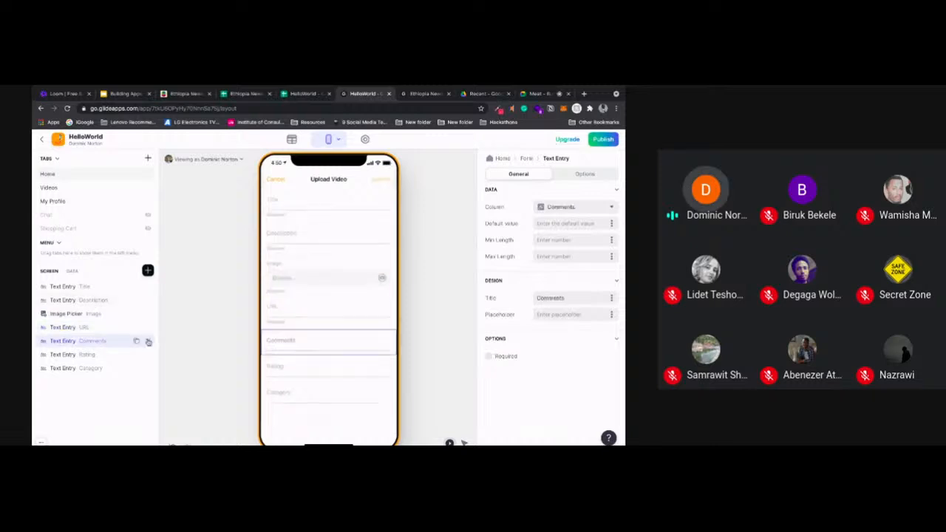
click(148, 342)
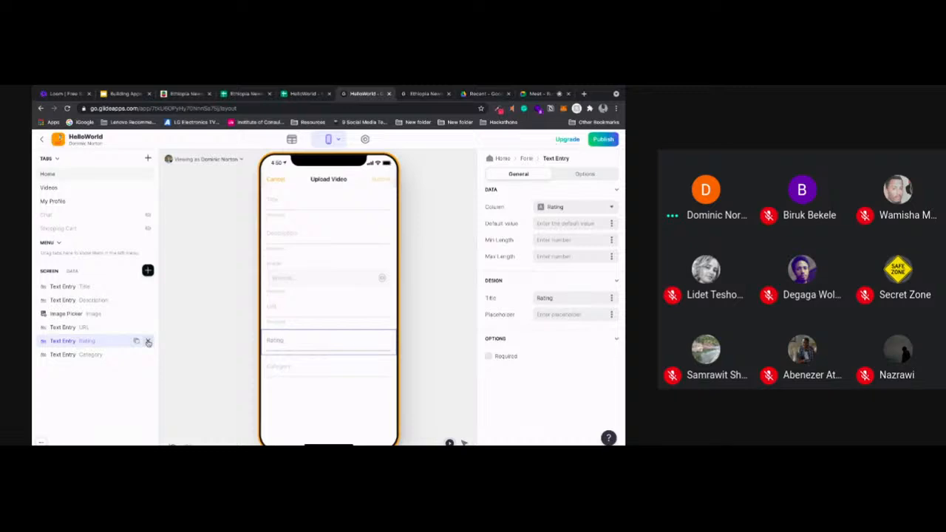
Remove the Rating entry from the Upload Video form and add a Video Categories sheet to the HelloWorld spreadsheet
click(147, 341)
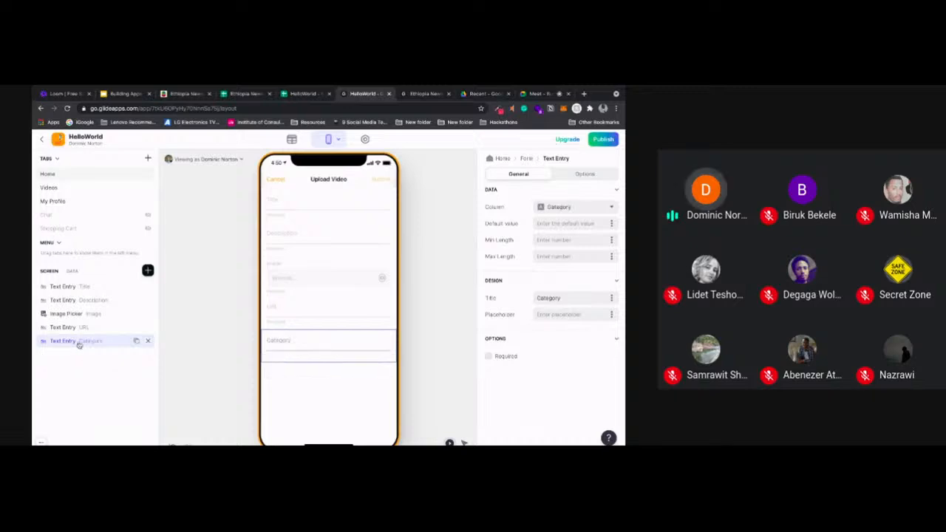
click(297, 94)
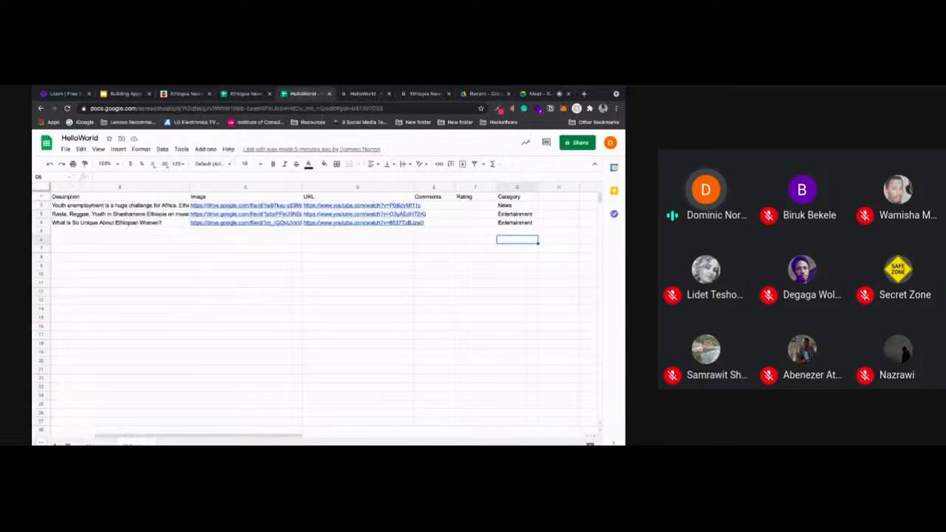
click(55, 445)
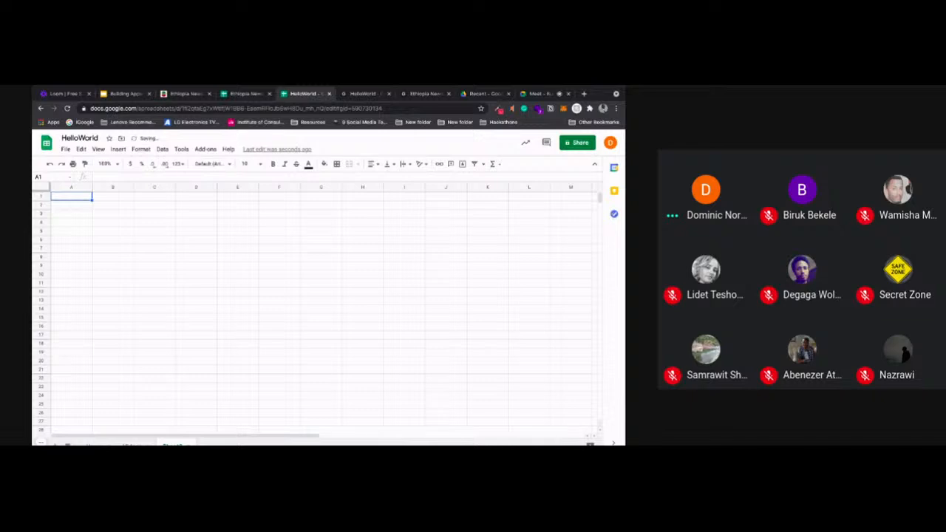
Enter the header Categories in cell A1 of the new sheet and list News and Entertainment beneath it
double_click(80, 195)
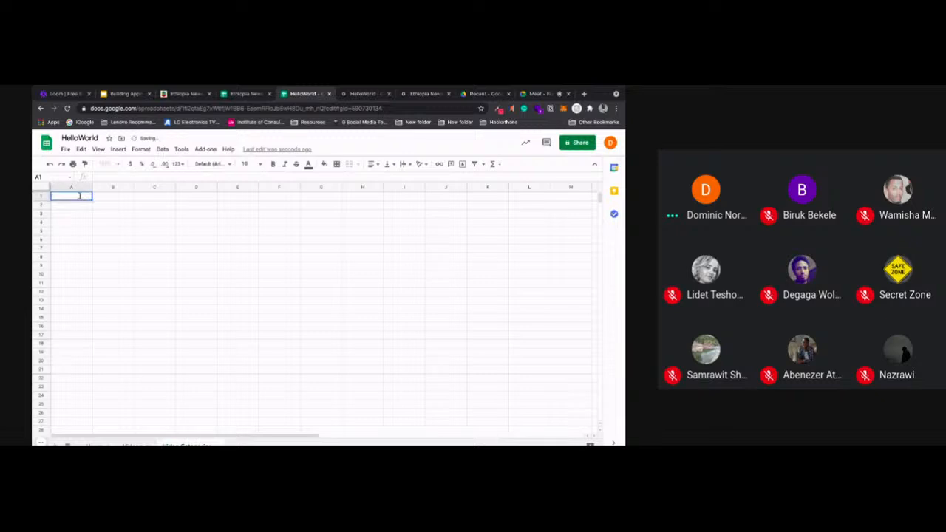
text(Categories)
key(Return)
text(New)
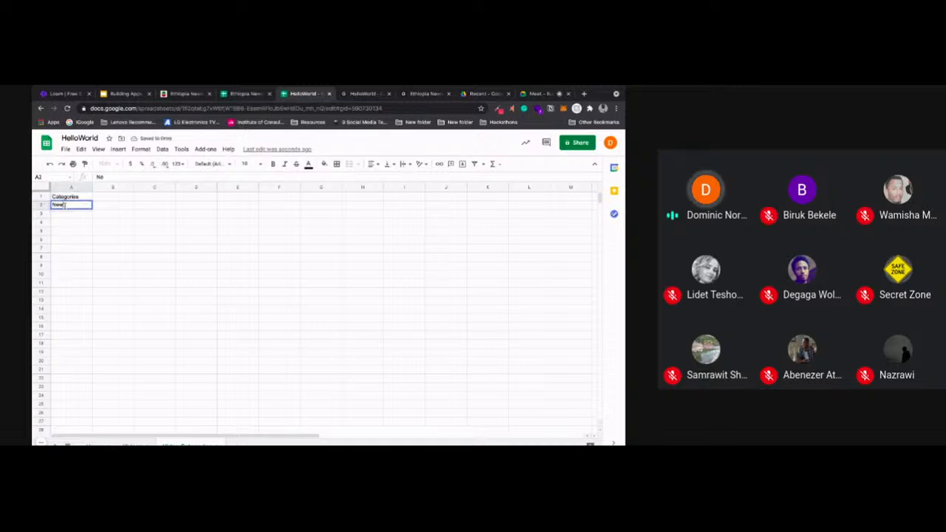
text(s)
key(Return)
text(En)
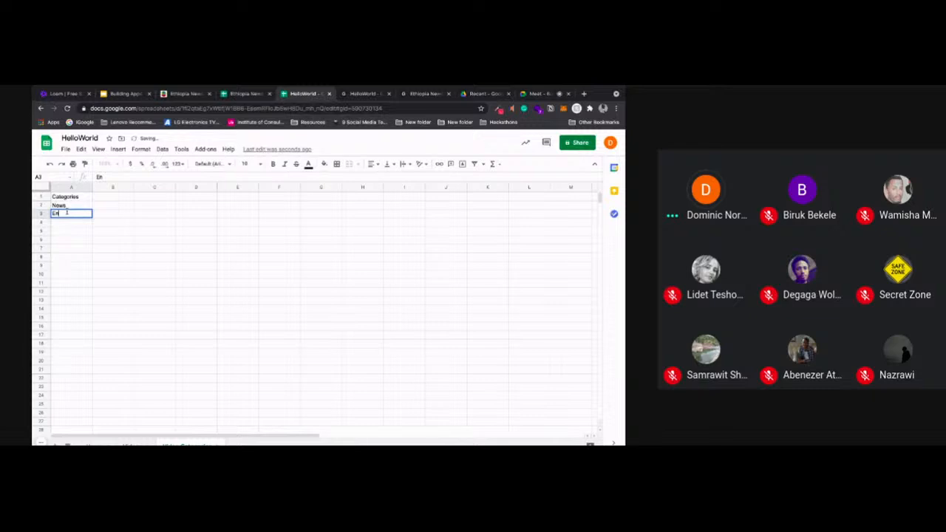
text(tertainment)
click(112, 239)
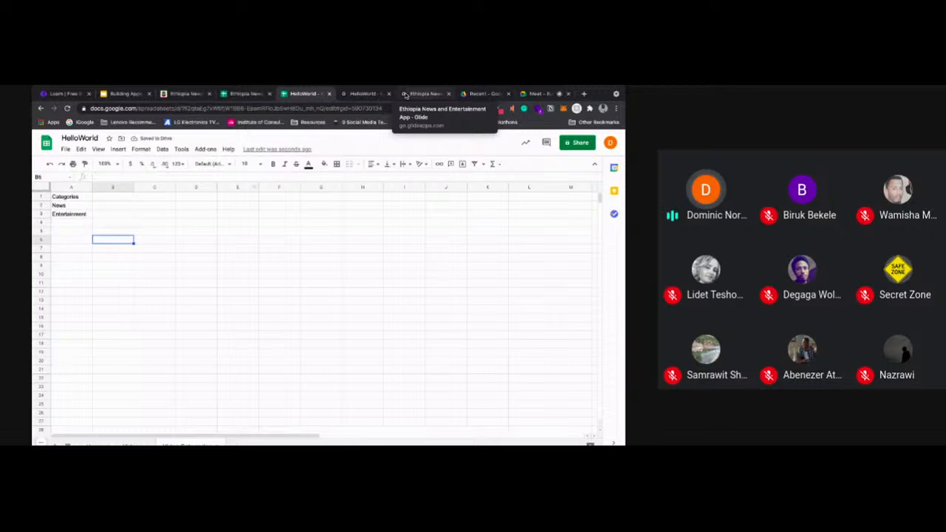
Replace the Category text entry of Glide's Upload Video form with a Choice component and open its source sheet options
click(364, 94)
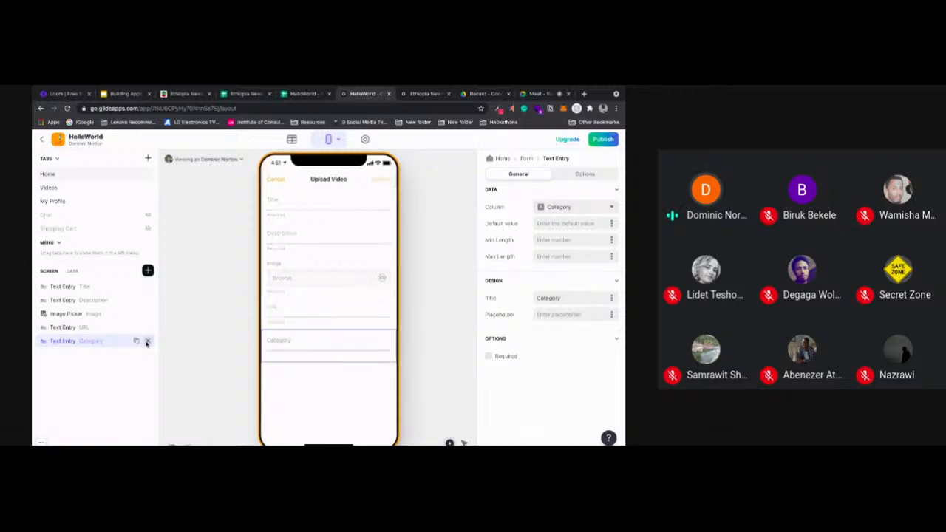
click(147, 341)
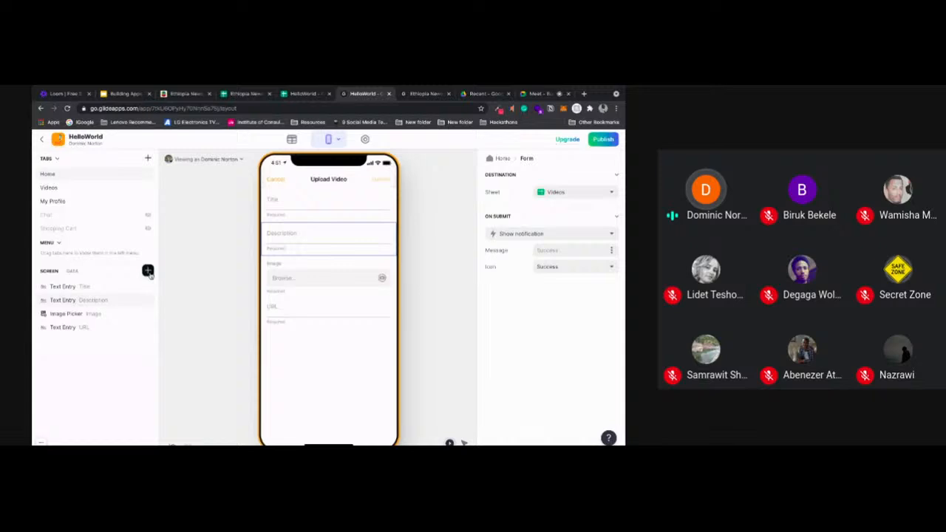
click(148, 271)
scroll(285, 282, down, 1)
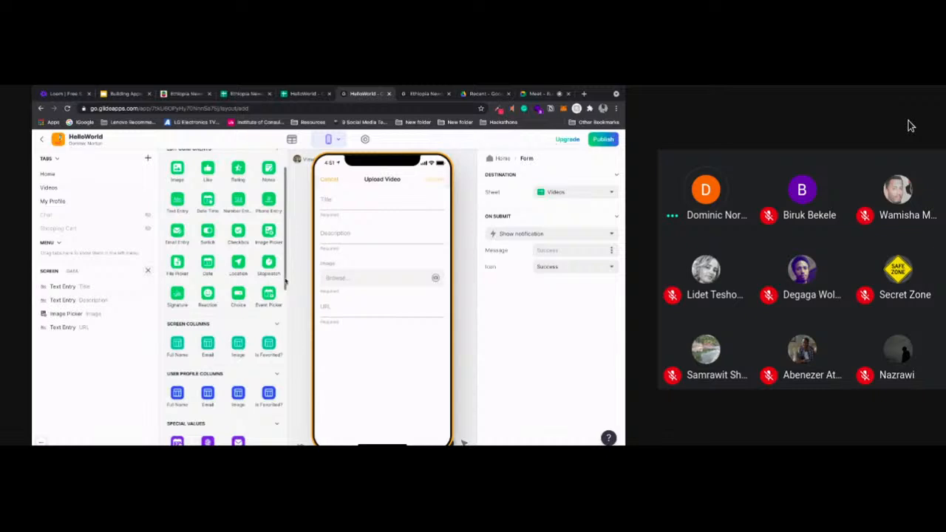
scroll(284, 274, up, 1)
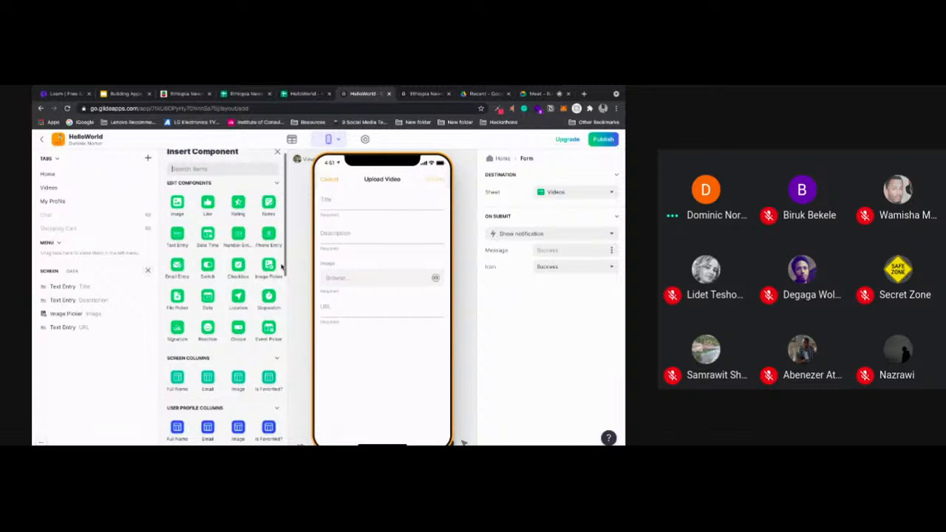
scroll(280, 267, down, 1)
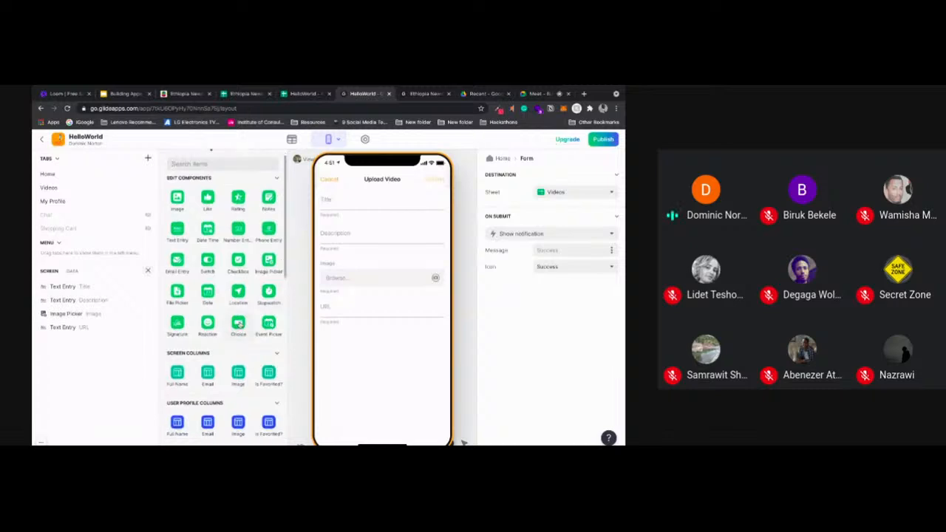
click(239, 323)
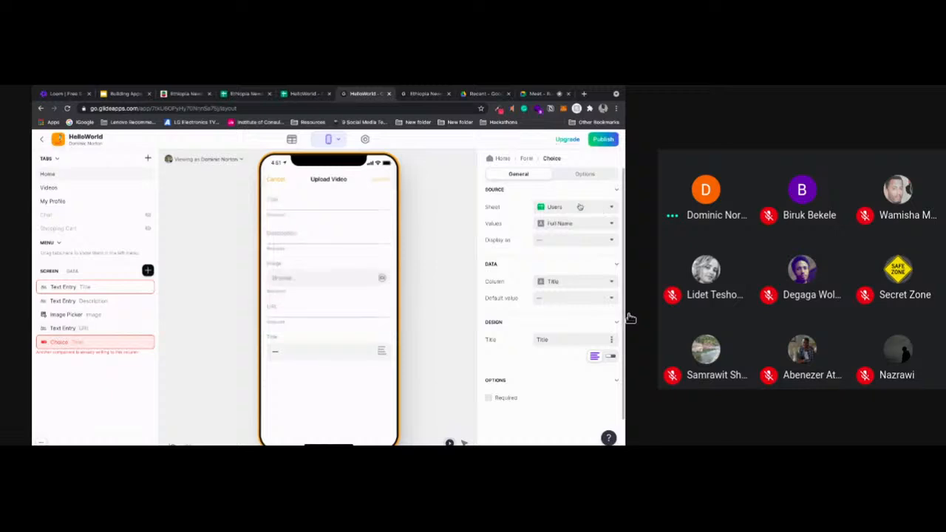
click(580, 207)
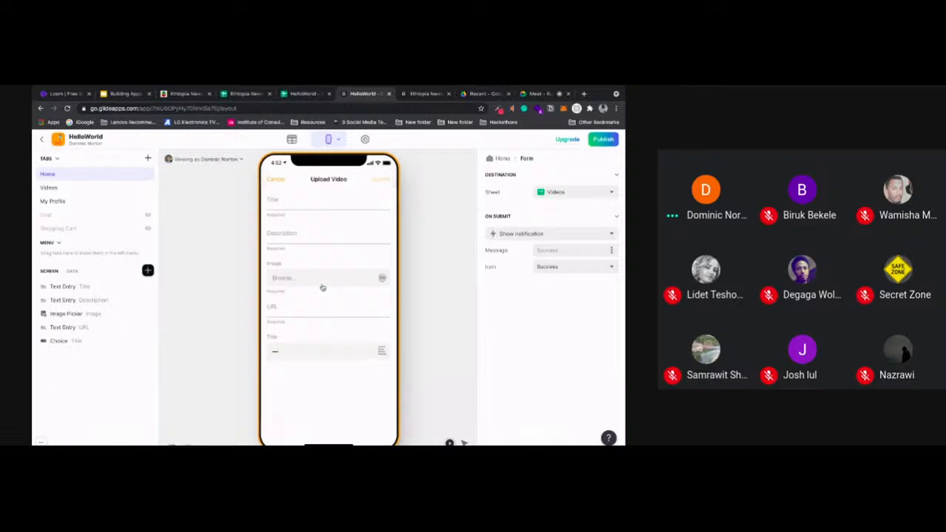
Set the Upload Video form's submit action to Add row
click(550, 234)
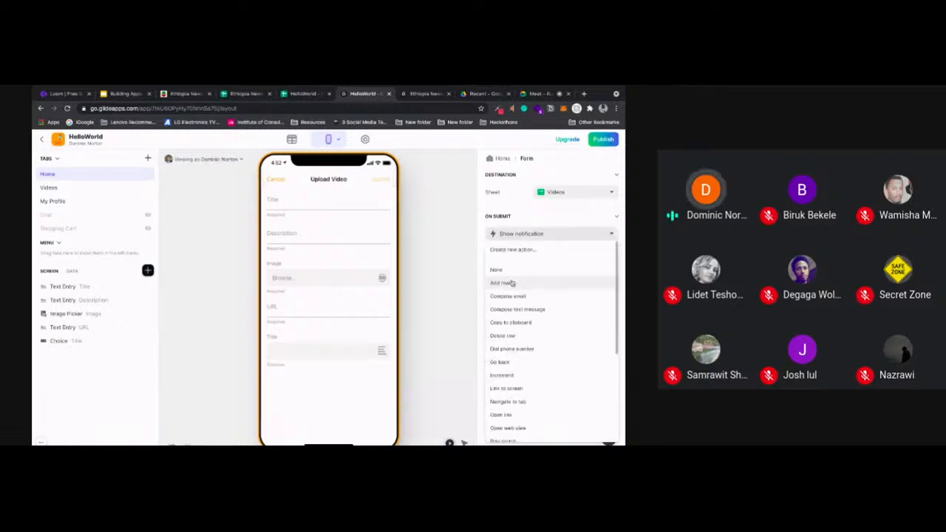
click(511, 281)
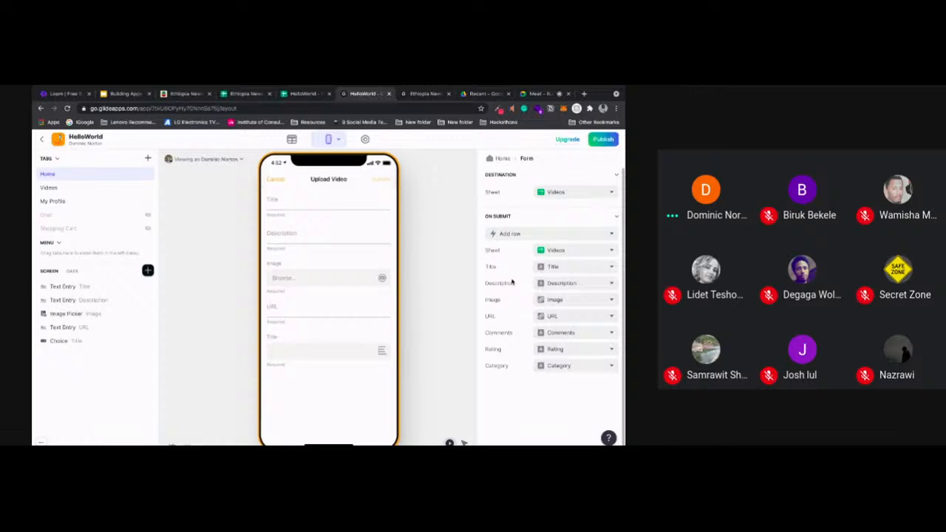
Review the category list in the HelloWorld spreadsheet, then return to Glide and select the Upload Video form button on Home
click(305, 94)
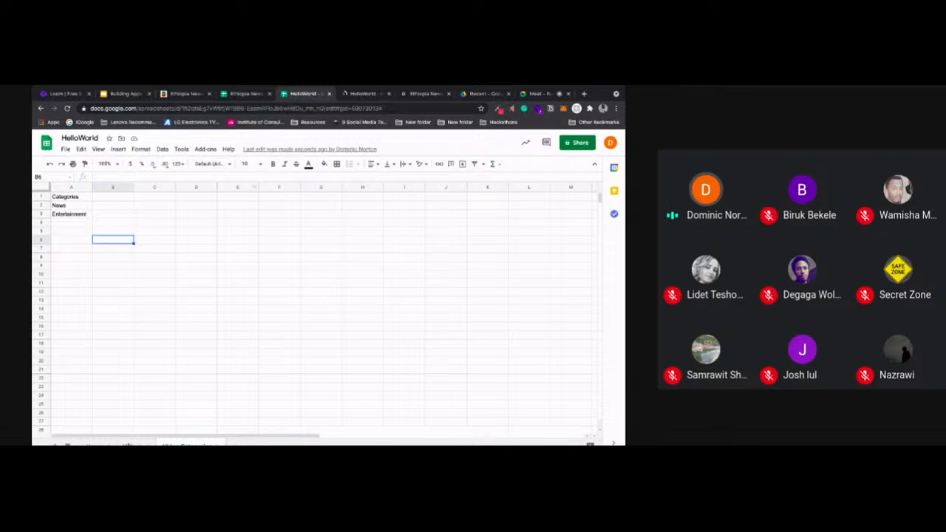
click(358, 94)
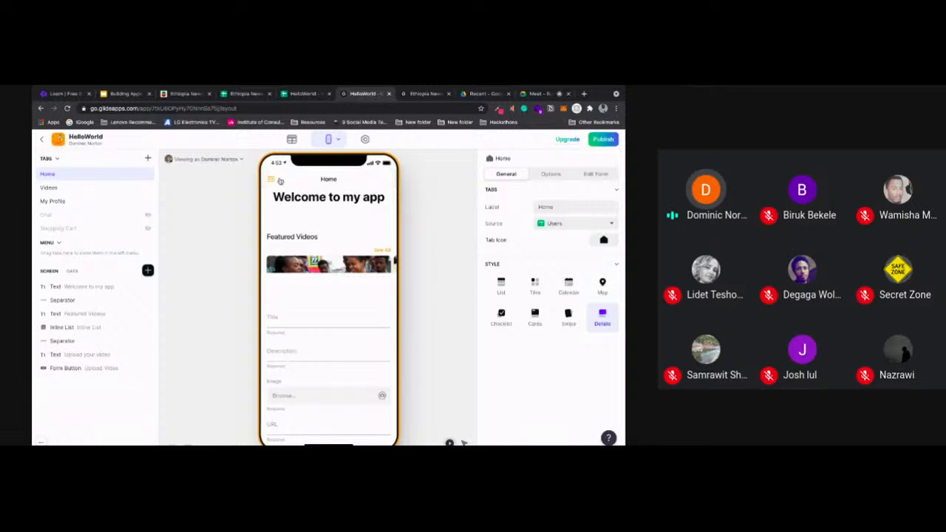
click(88, 368)
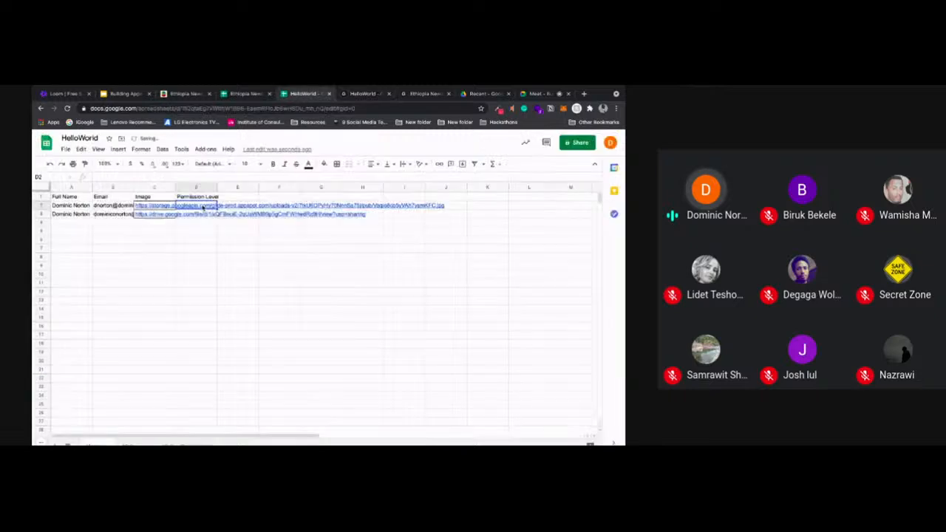
Set the first user's Permission Level to Admin in the spreadsheet and fill in the second user's level
text(Admin)
key(Return)
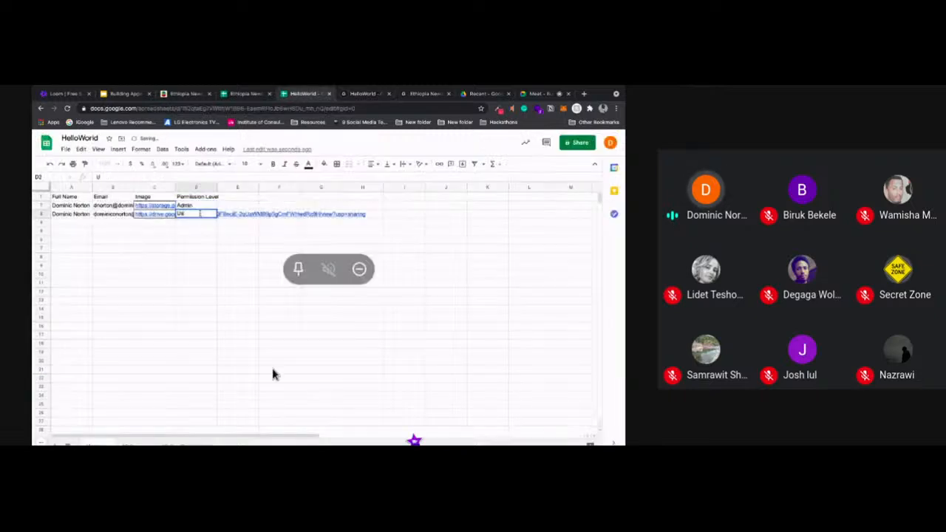
text(Us)
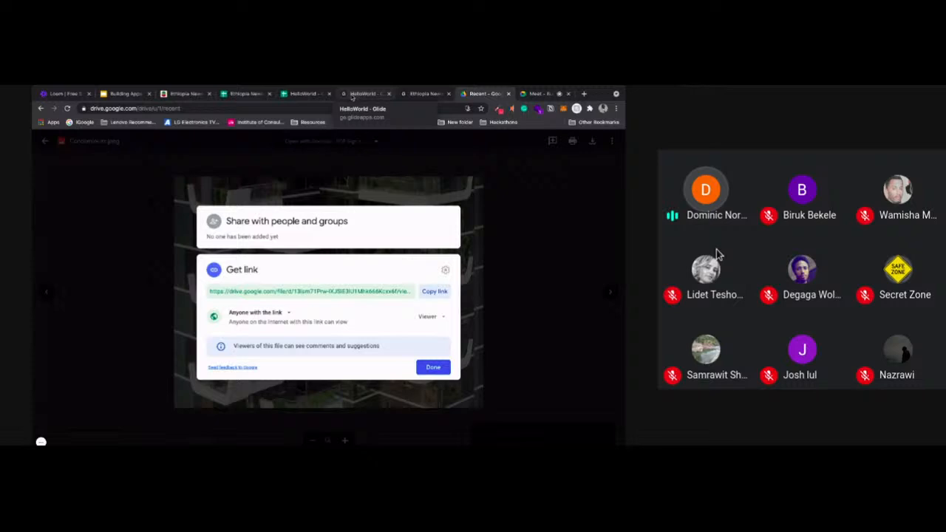
Switch from Google Drive to the HelloWorld Glide app and add a Text component below the image on Home
click(355, 94)
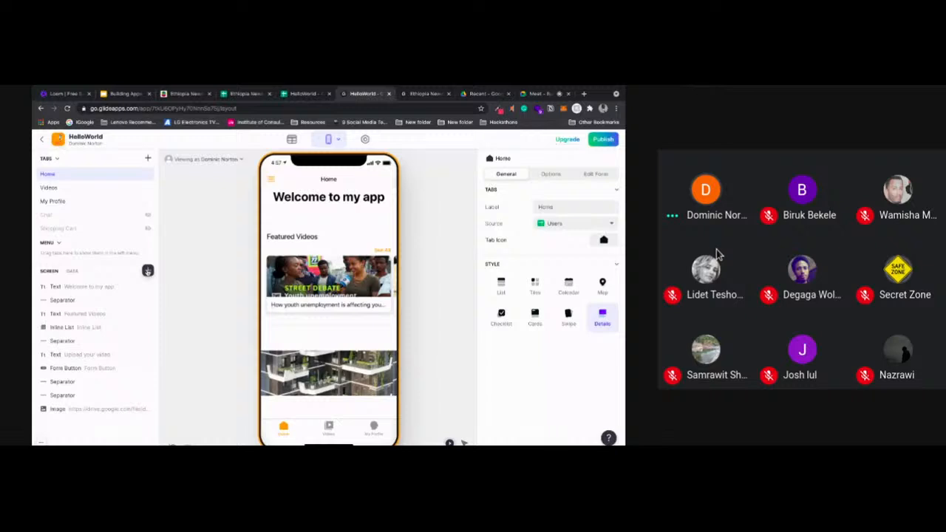
click(148, 270)
click(268, 212)
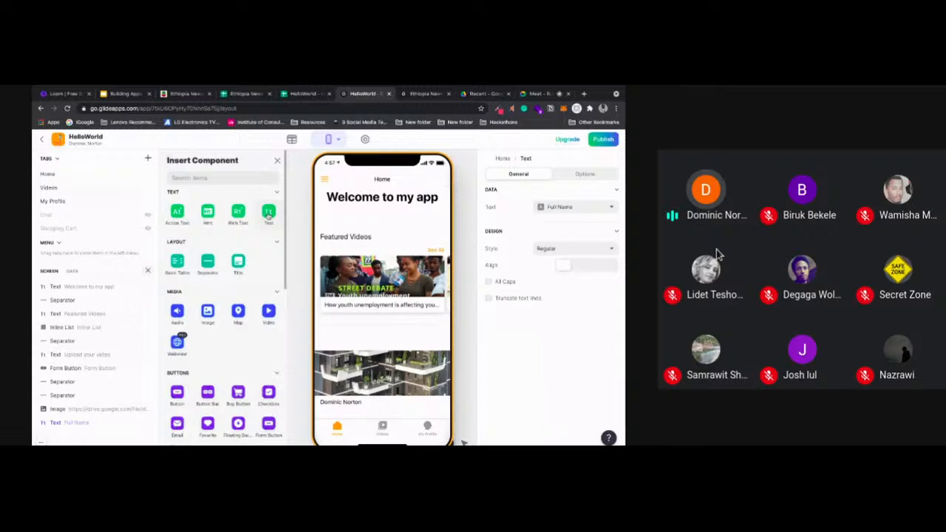
Examine the column choices for the Delete button's visibility condition in the Ethiopia News and Entertainment App
key(ctrl+Tab)
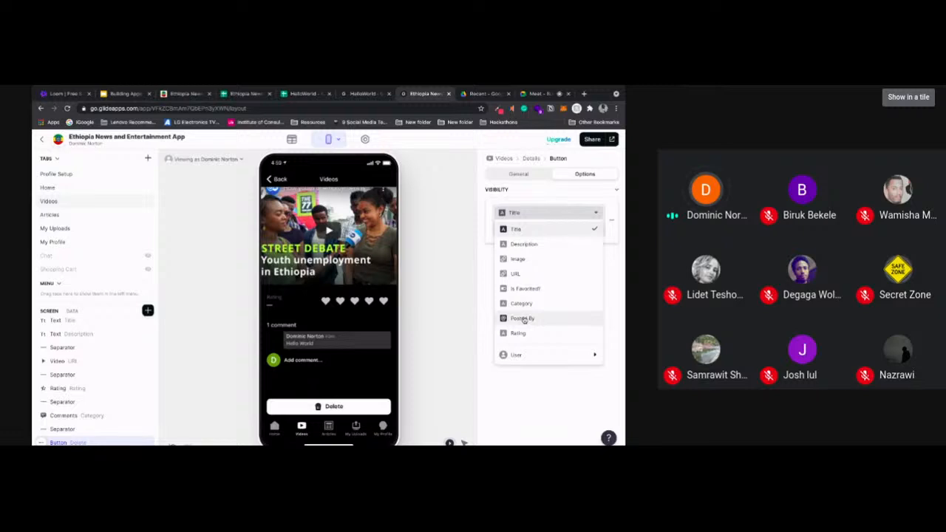
click(442, 216)
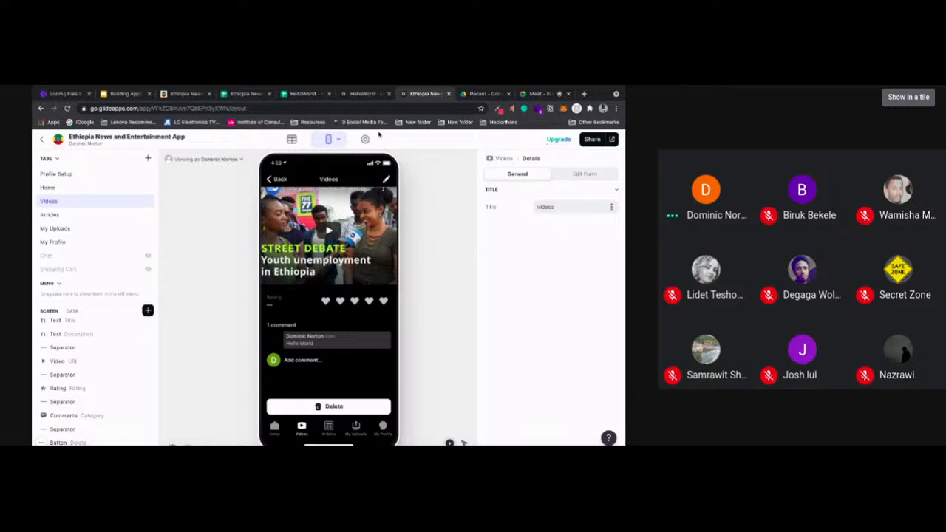
Compare the HelloWorld project with the published Ethiopia News and Entertainment App's sign-in page and return to HelloWorld
click(366, 94)
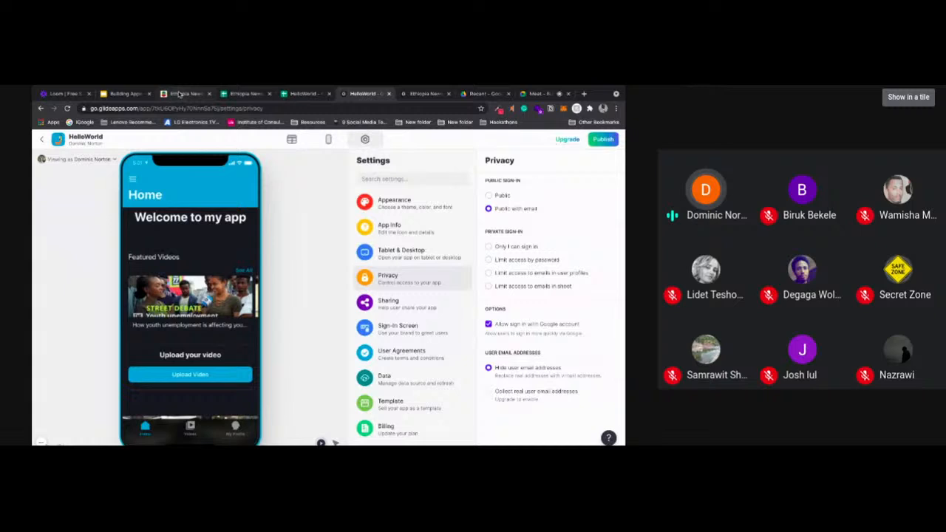
click(179, 94)
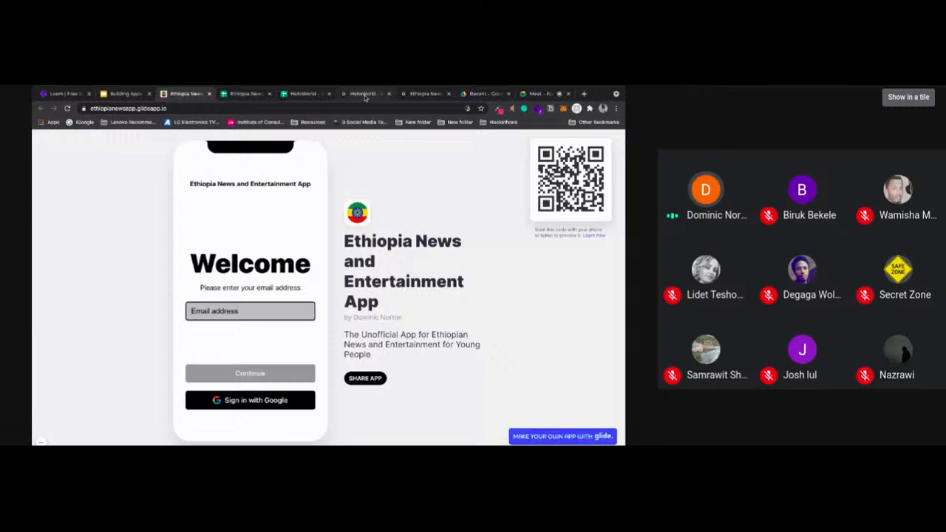
click(365, 96)
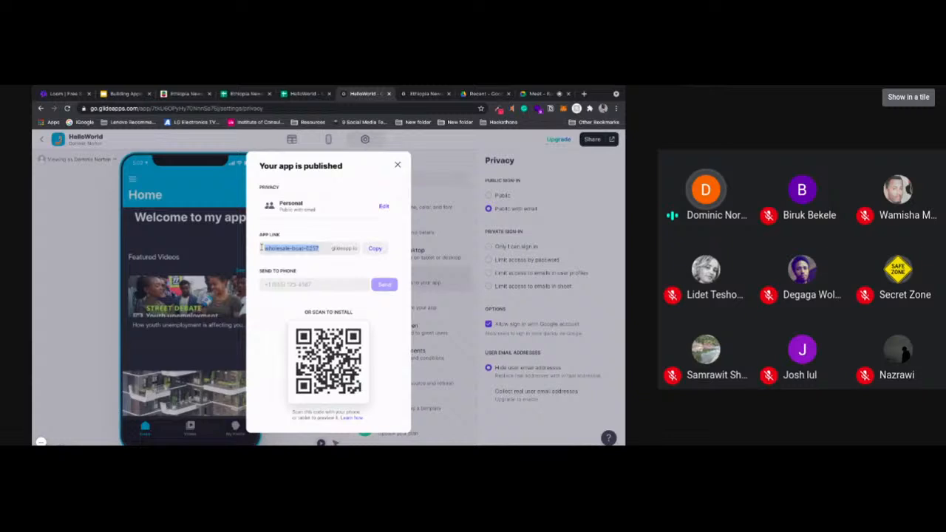